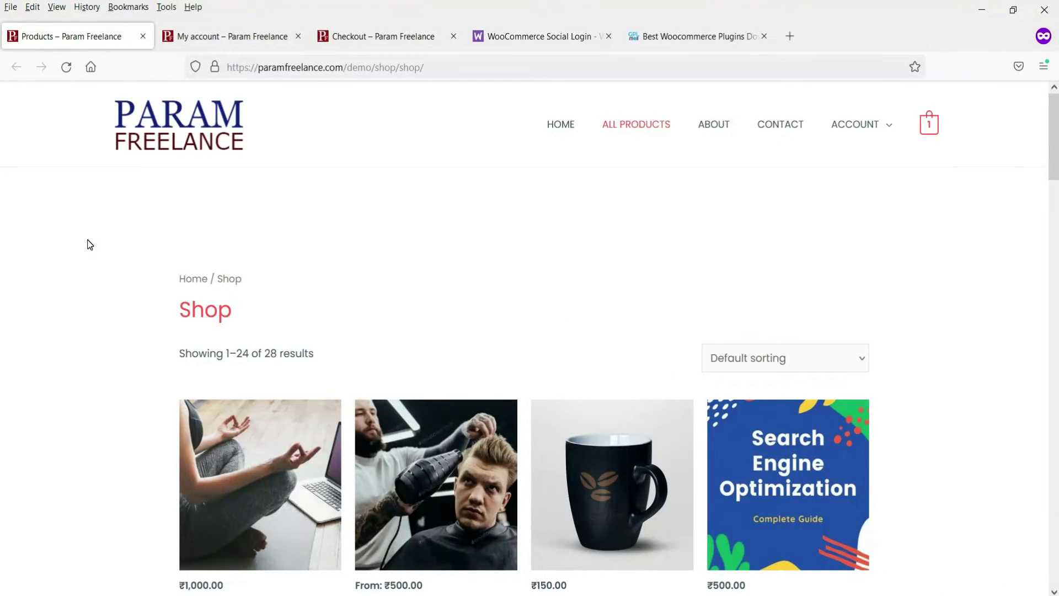
View the store's My account page with its Facebook and Google login buttons, then go to Checkout.
click(270, 32)
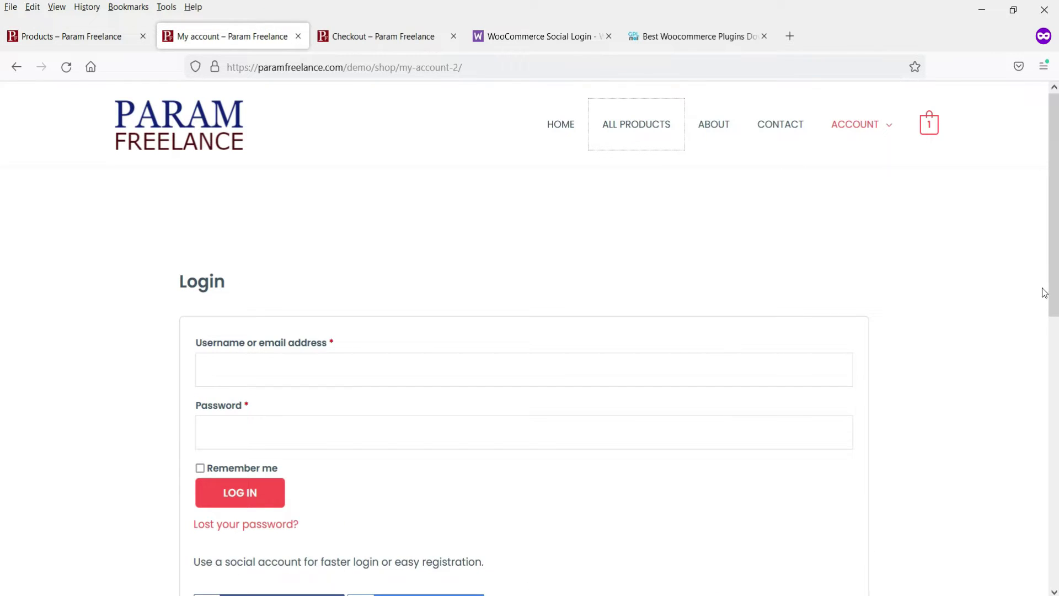
scroll(1043, 291, down, 4)
scroll(1043, 291, up, 3)
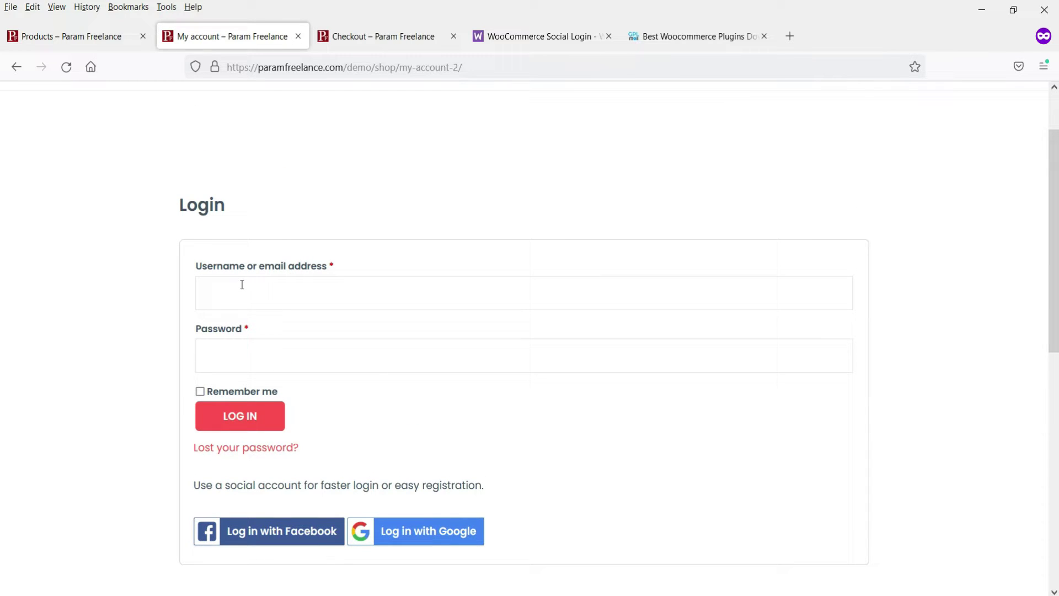
scroll(225, 214, down, 2)
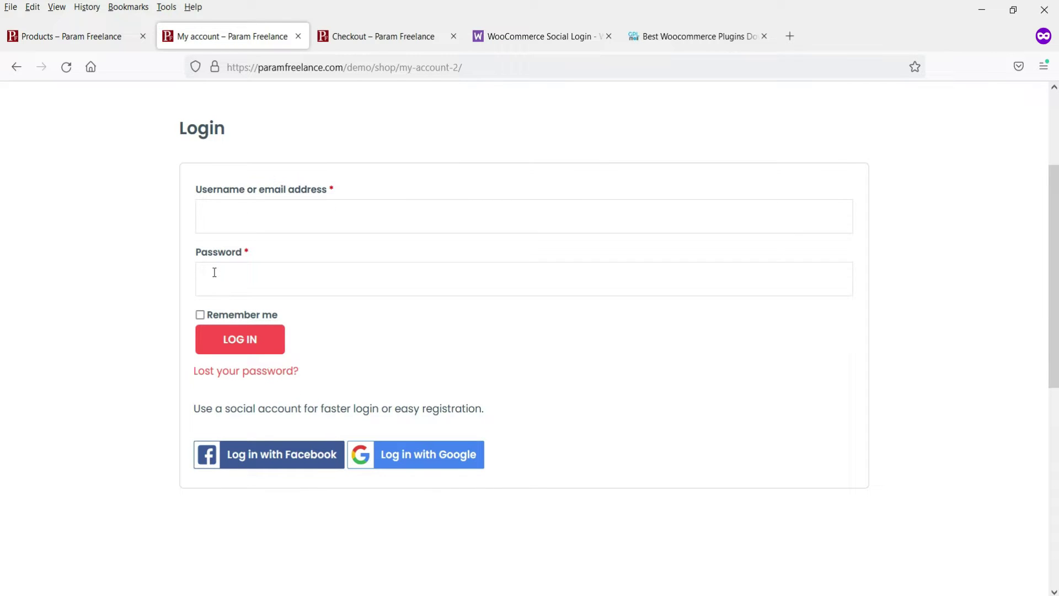
scroll(71, 304, down, 4)
scroll(102, 308, up, 1)
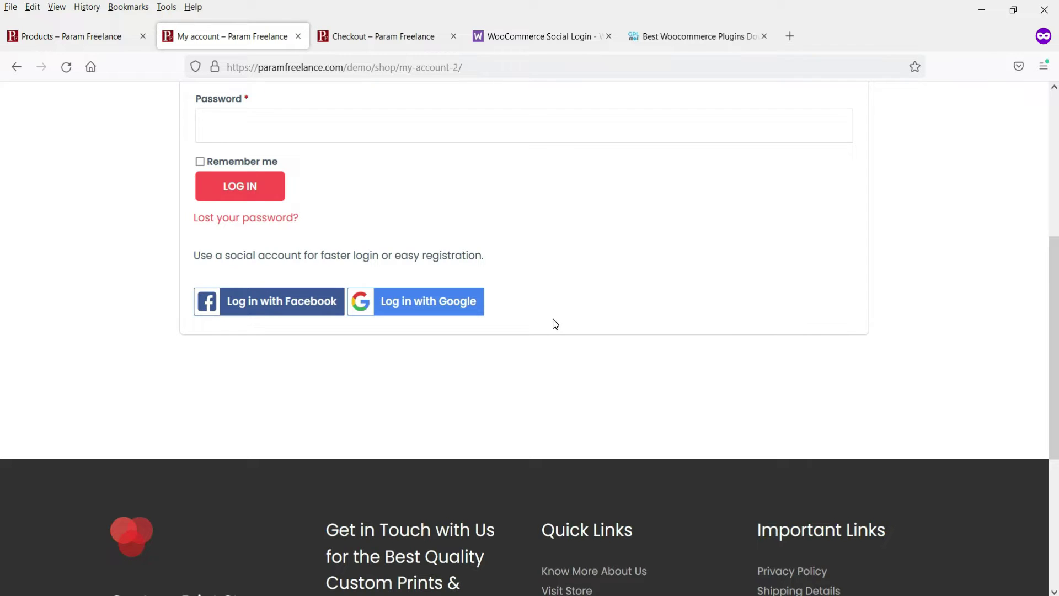
click(379, 36)
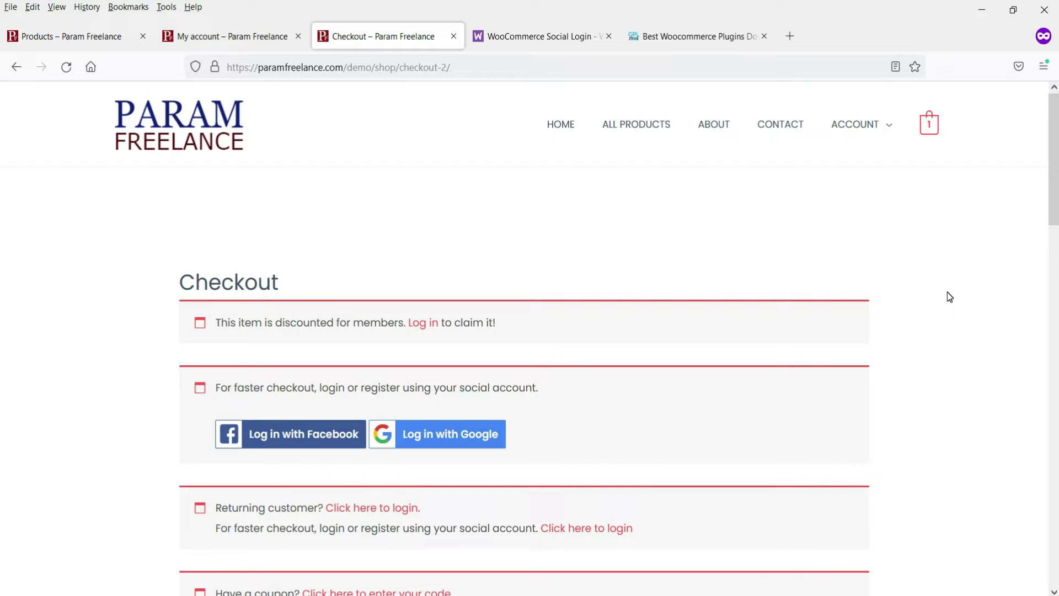
Scroll the Checkout page to see the Facebook and Google social login buttons.
scroll(282, 245, down, 2)
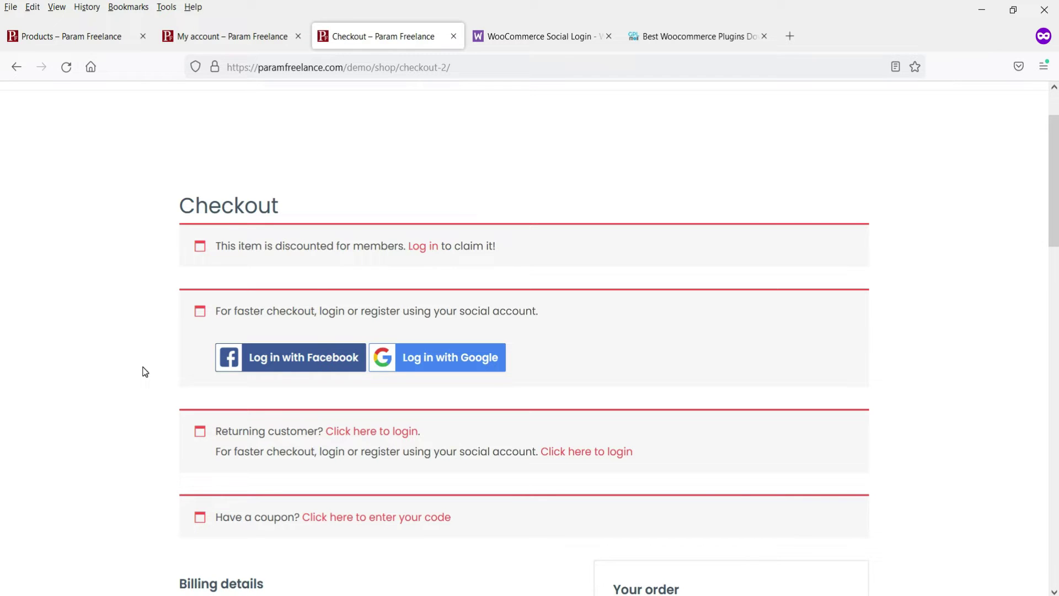
Review the $79.00/year WooCommerce Social Login page, then browse GPL Mall's $15.00 plugin listing.
click(526, 36)
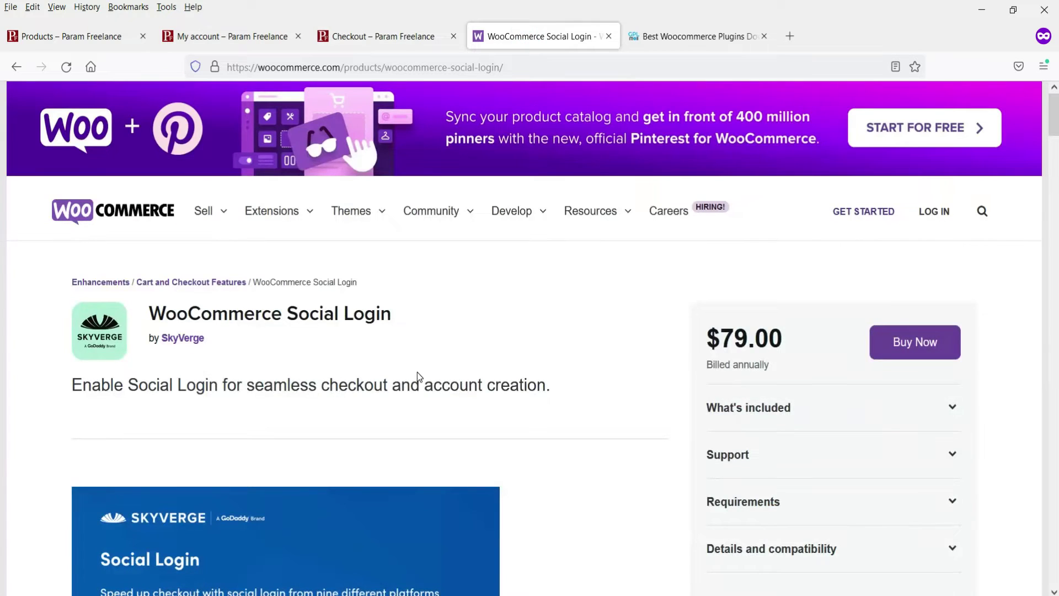
scroll(419, 369, down, 2)
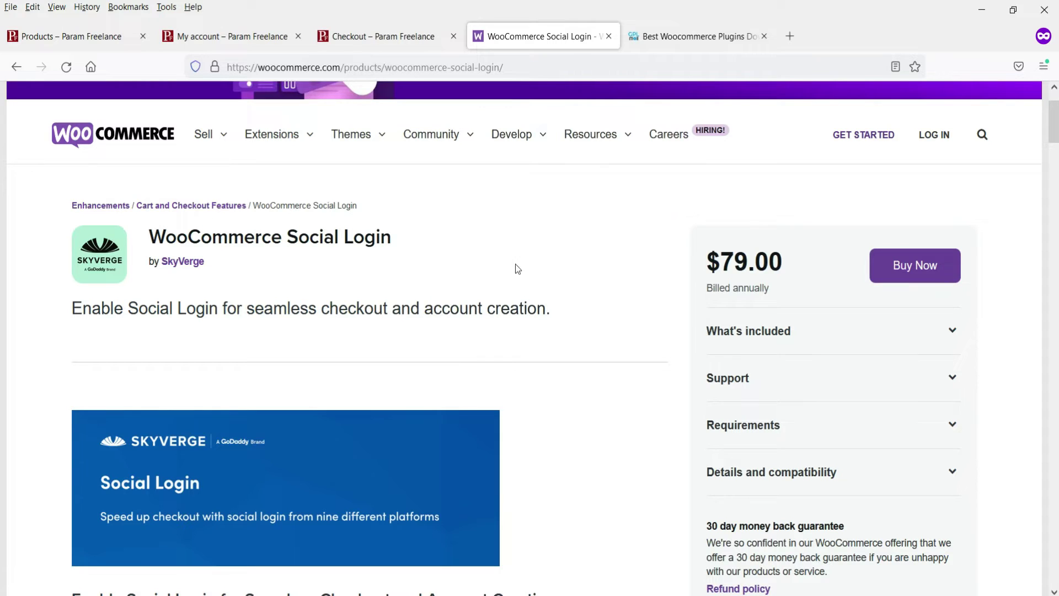
click(668, 42)
scroll(656, 300, down, 5)
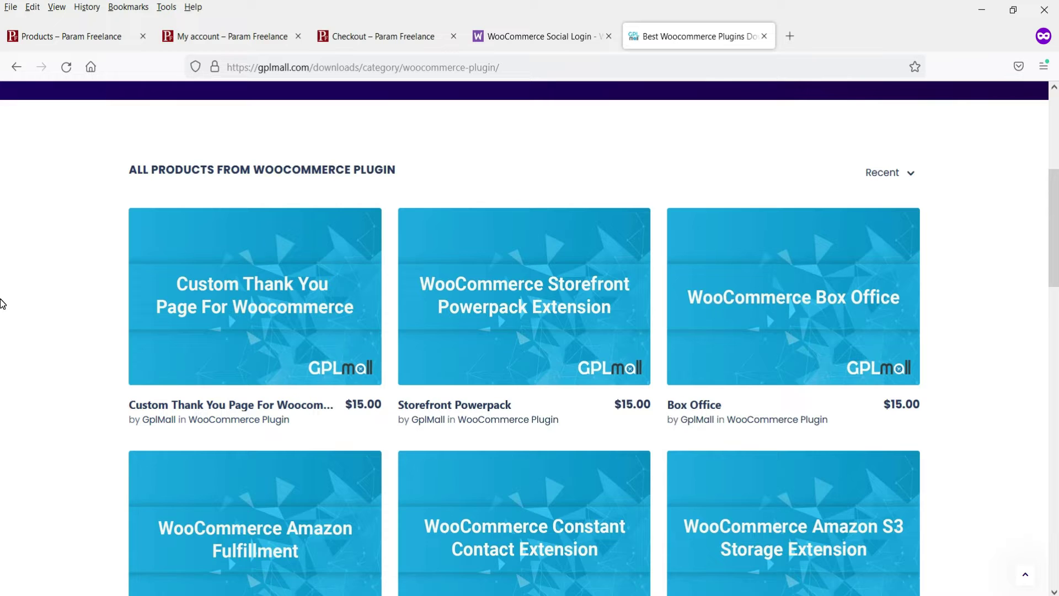
Browse GPL Mall's $15.00 plugin grid, then go back to the Social Login product page.
scroll(2, 303, down, 3)
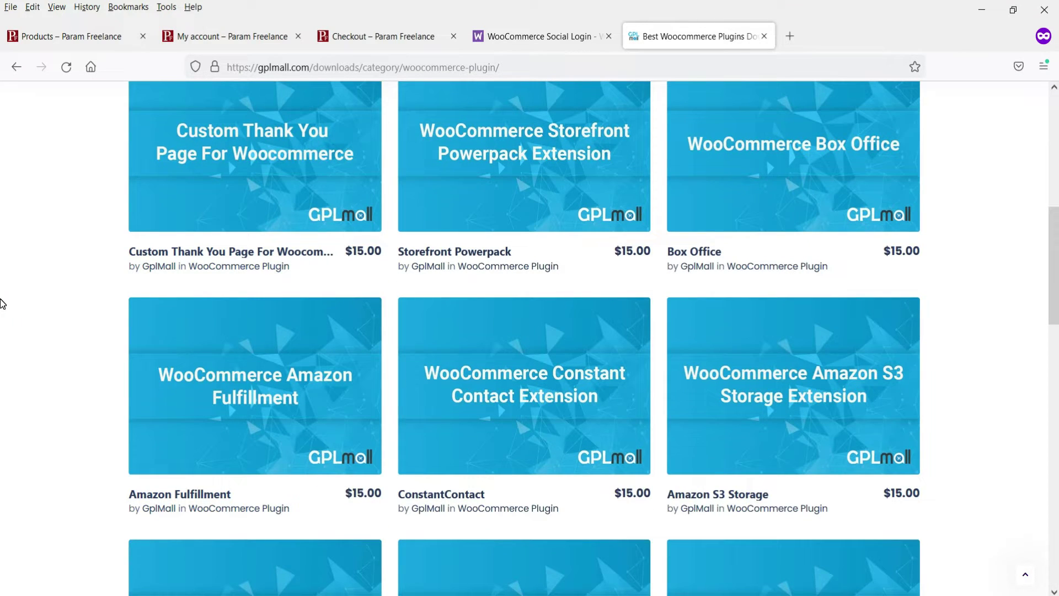
click(537, 36)
scroll(971, 240, down, 3)
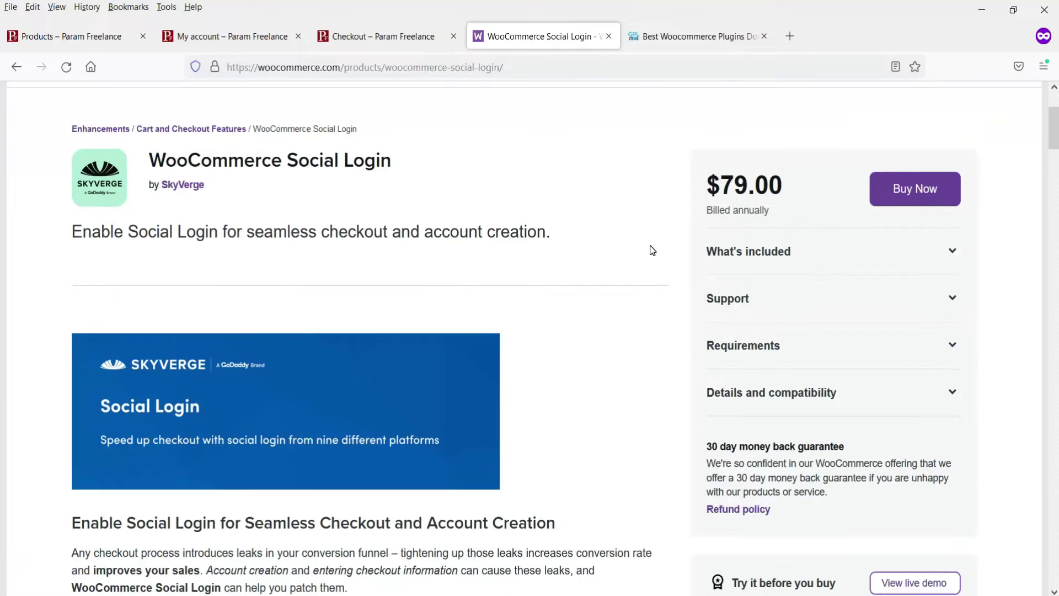
Expand the Support and What's included sections and read through the Social Login description.
click(952, 299)
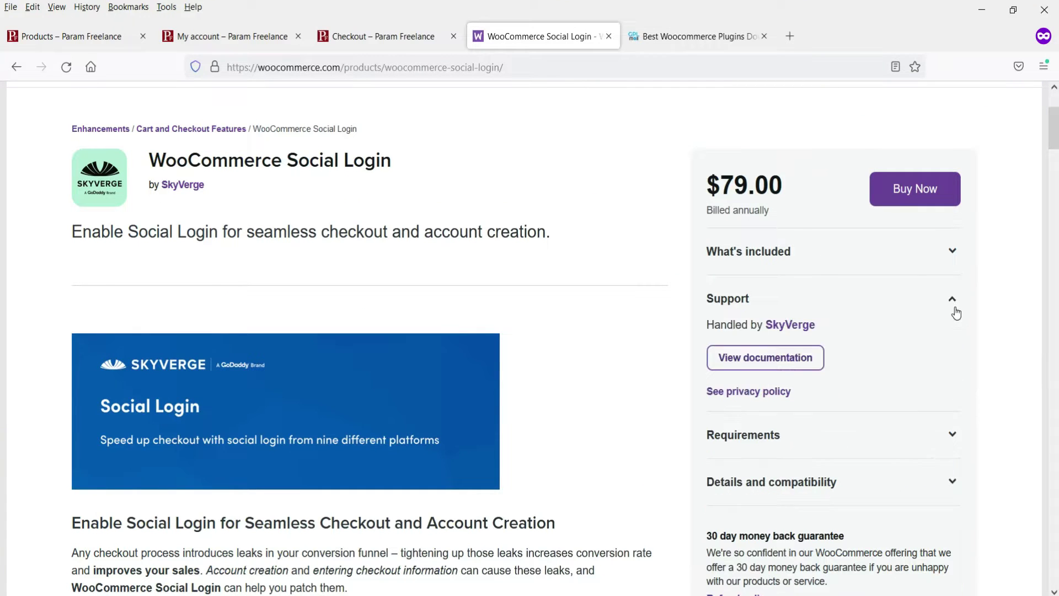
click(952, 252)
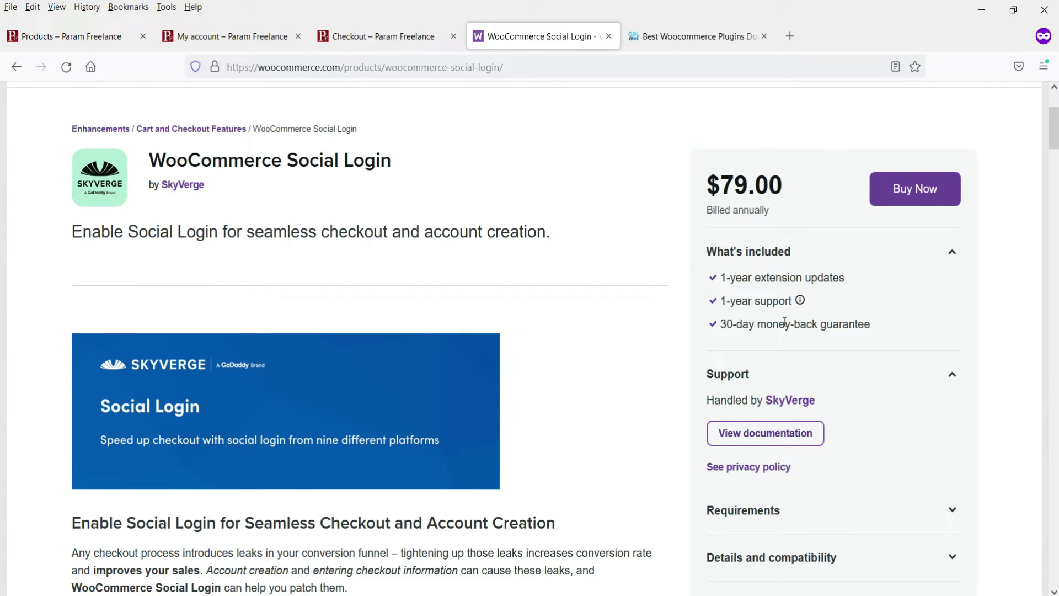
scroll(12, 306, down, 5)
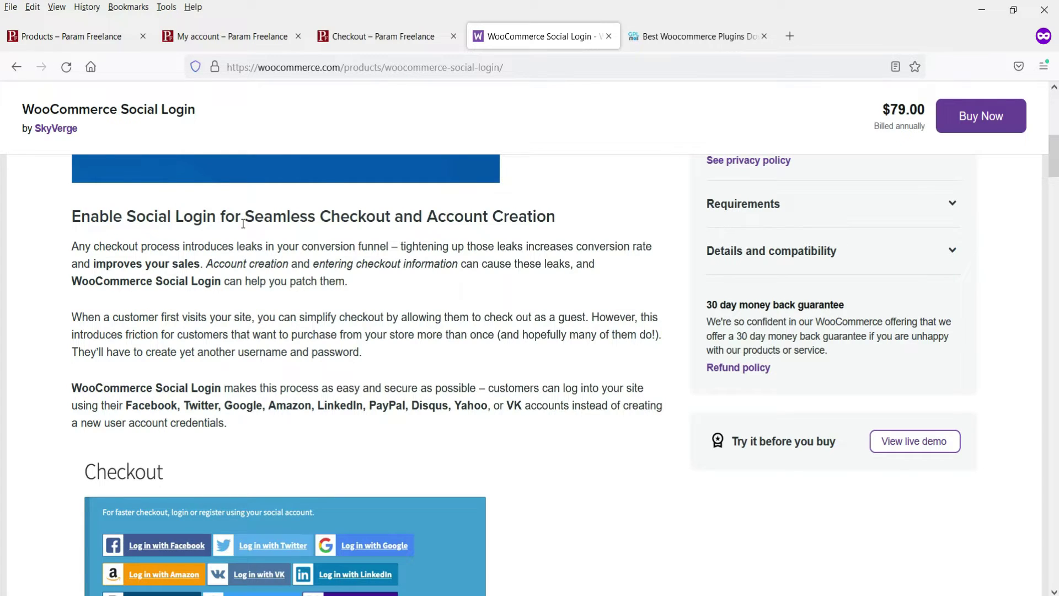
scroll(508, 314, down, 3)
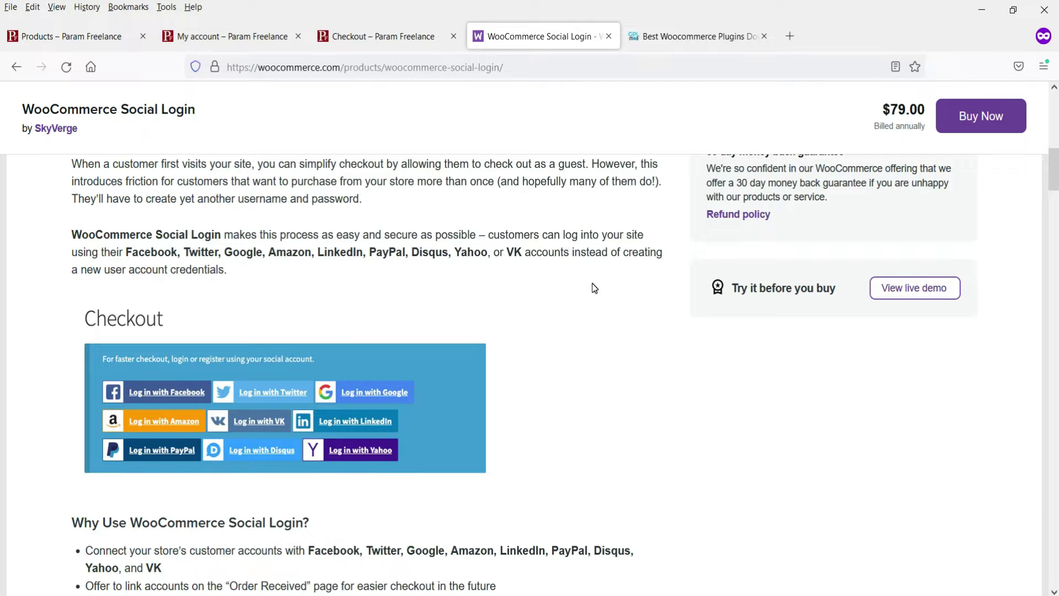
scroll(595, 288, down, 8)
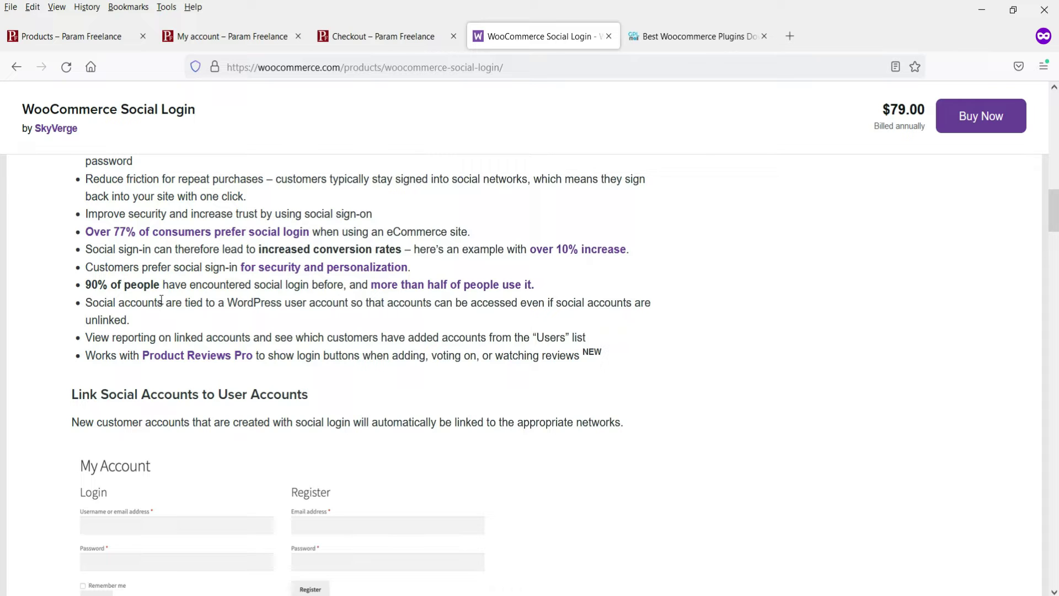
scroll(698, 337, down, 5)
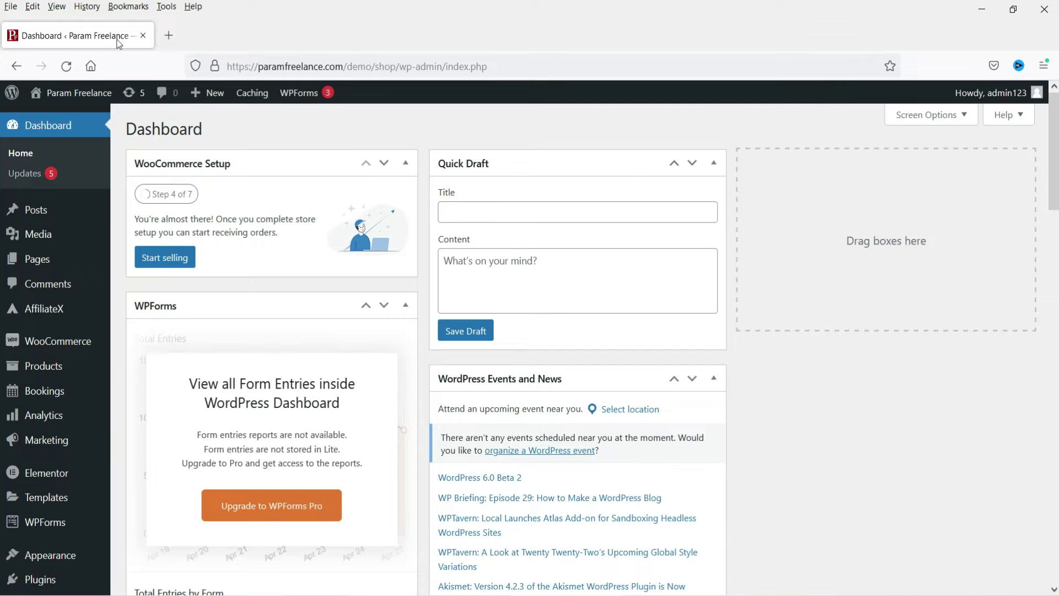
Upload woocommerce-social-login-2.11.1.zip as a new plugin, install it and activate it.
scroll(26, 264, down, 3)
mouse_move(26, 492)
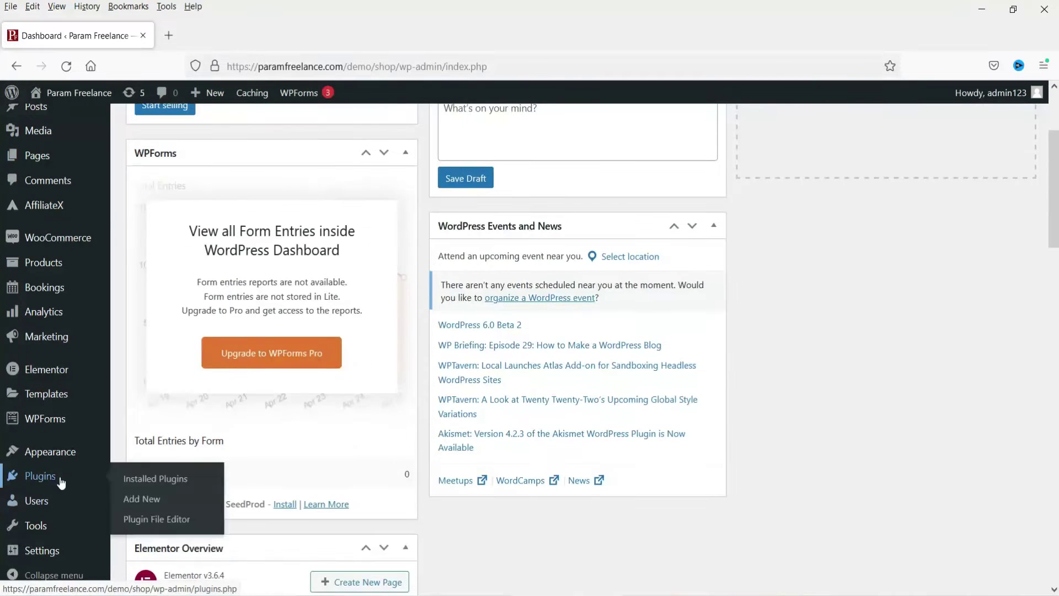
click(145, 499)
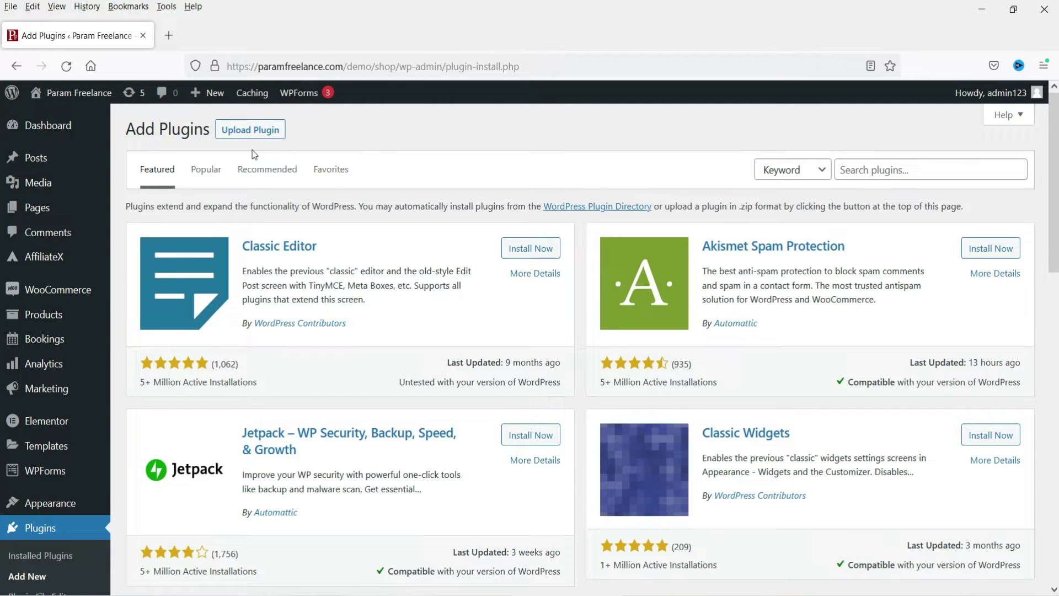
click(237, 135)
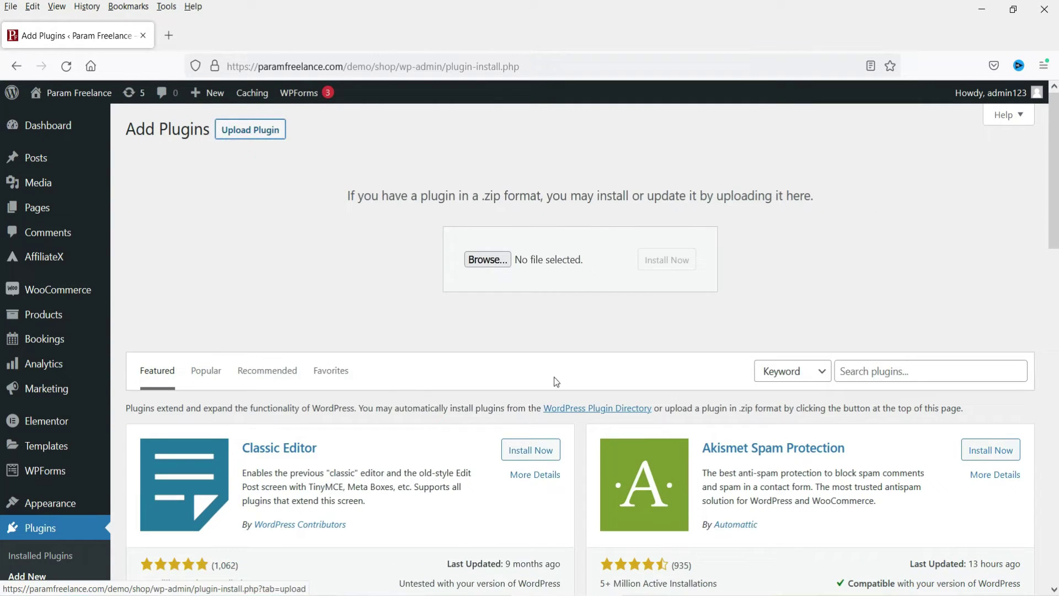
click(499, 262)
click(411, 151)
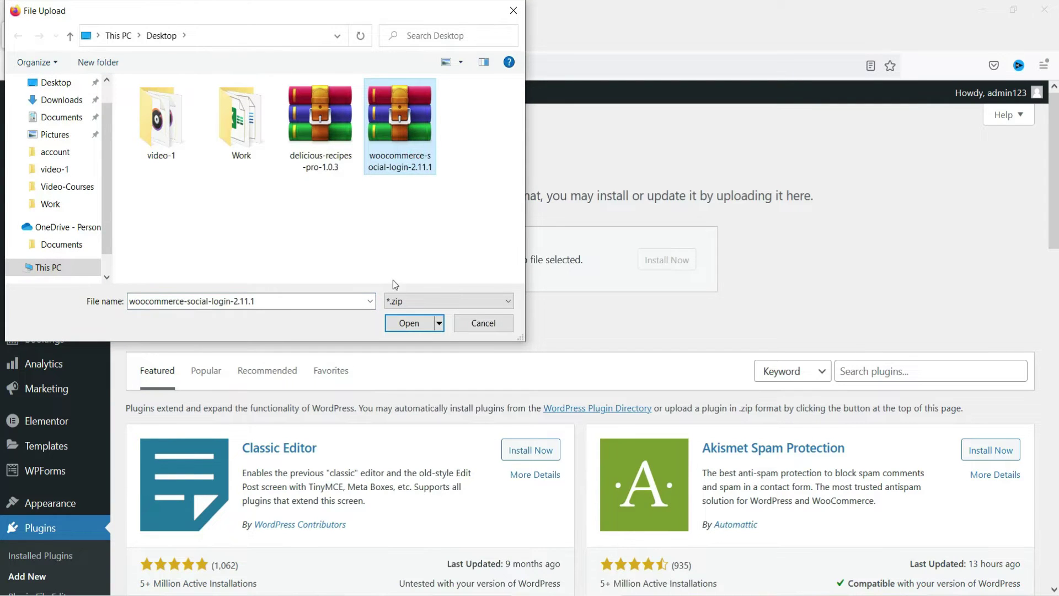
click(407, 330)
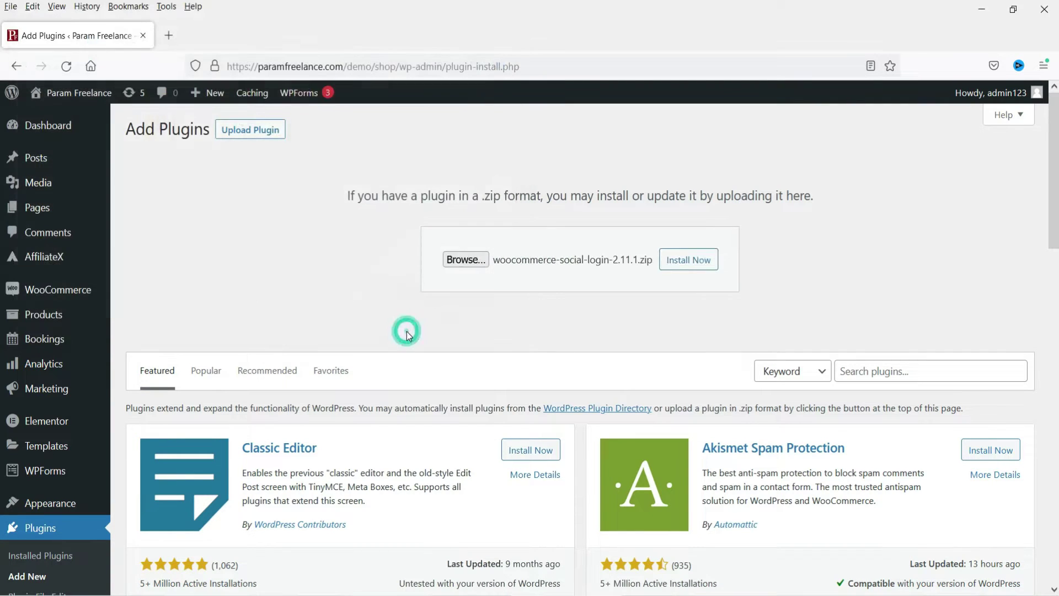
click(700, 260)
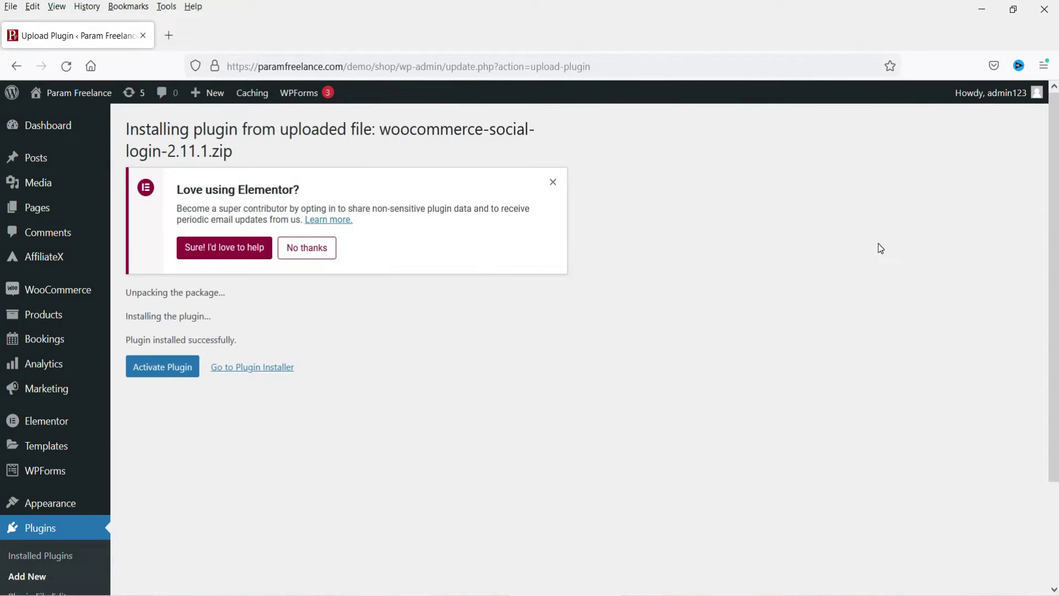
click(157, 378)
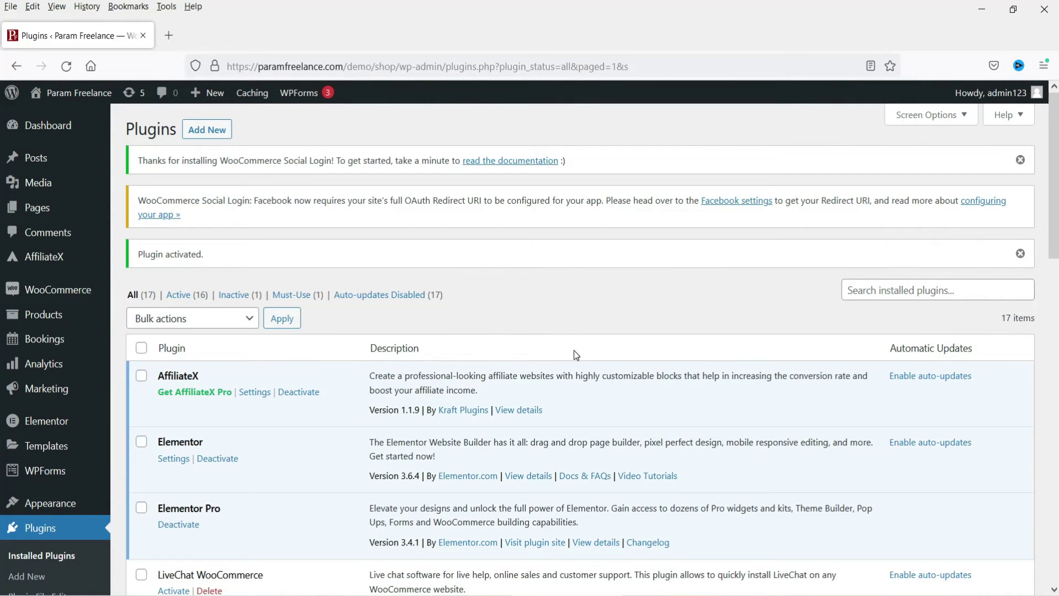
Open the Social Login tab in WooCommerce Settings and scroll to its button display options.
mouse_move(58, 293)
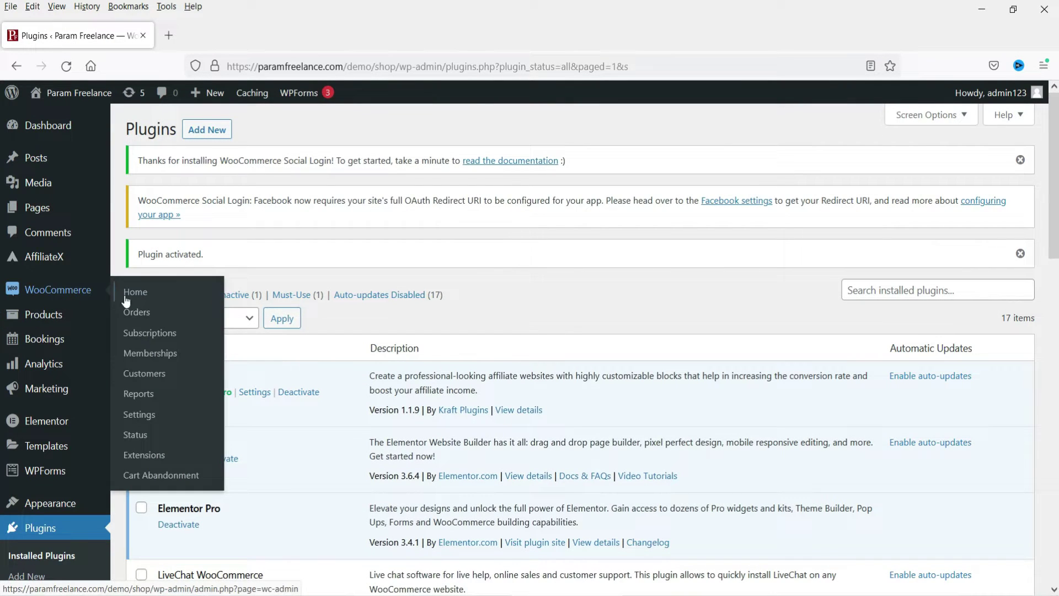
click(132, 414)
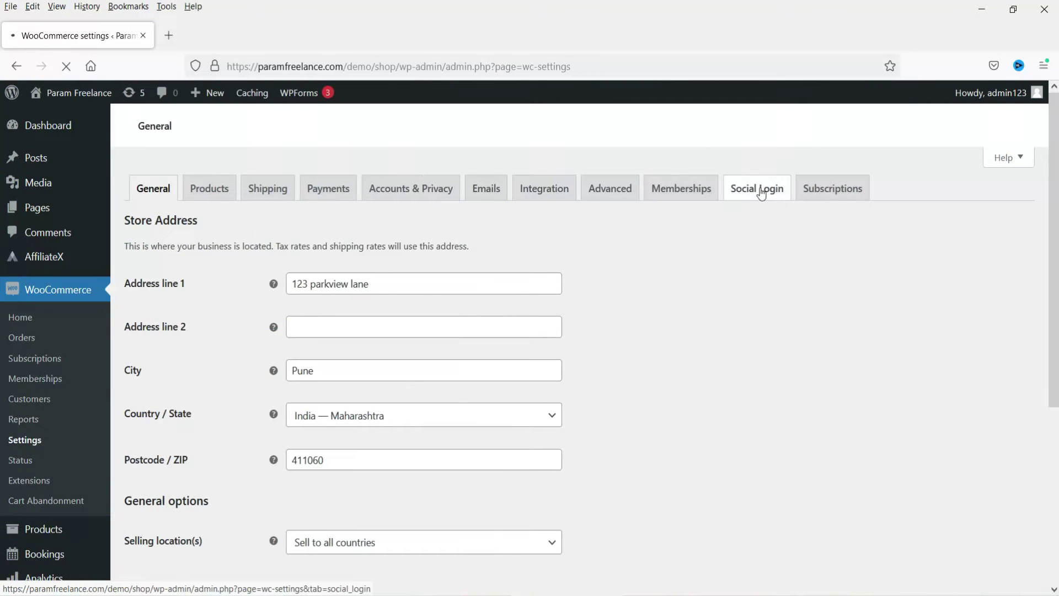
click(761, 192)
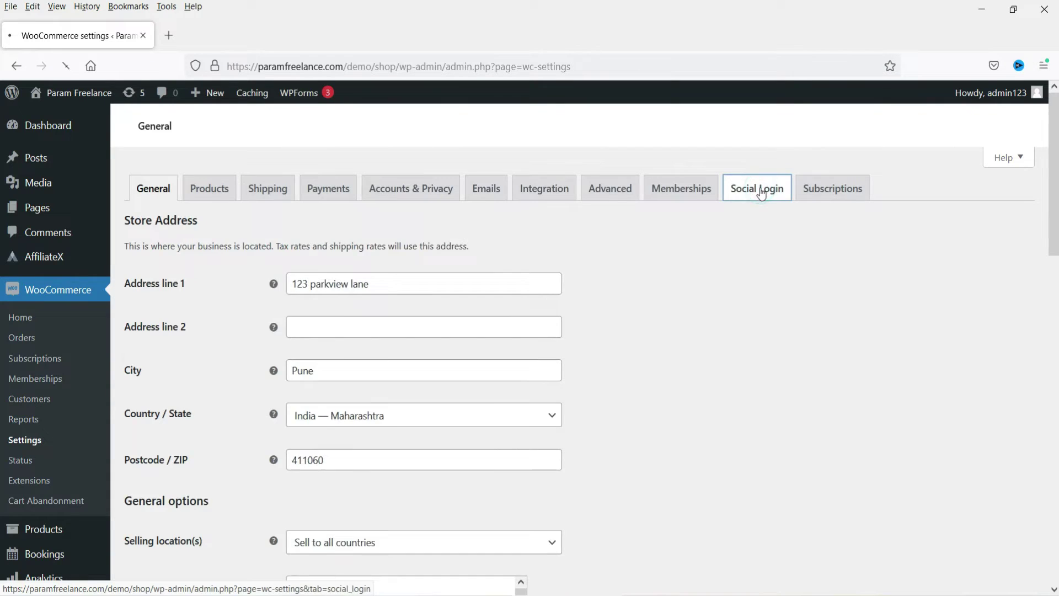
scroll(736, 303, down, 2)
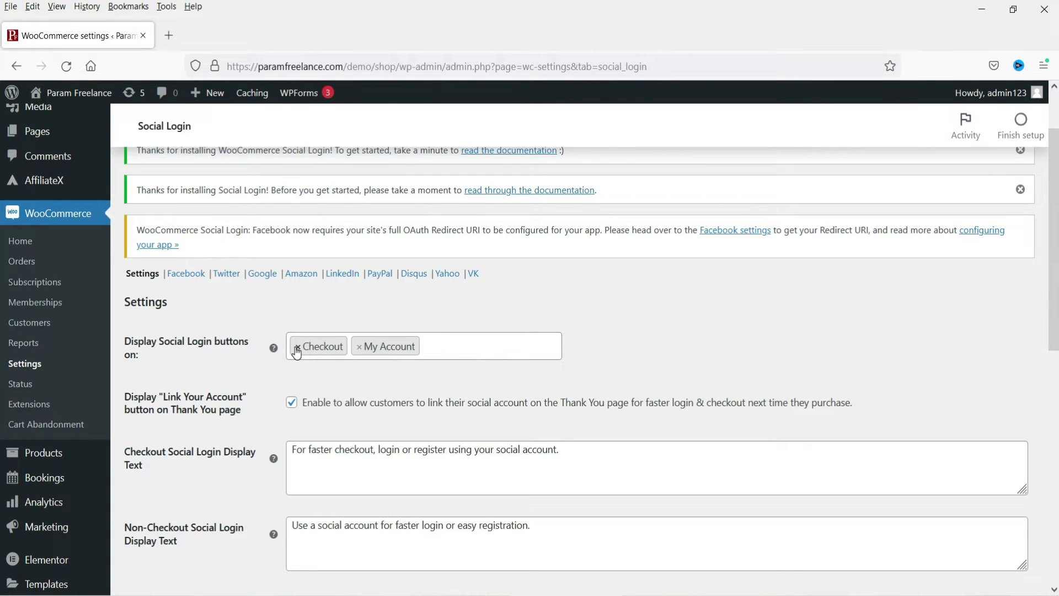
Add Checkout Notice to the Social Login button locations alongside Checkout and My Account.
click(446, 345)
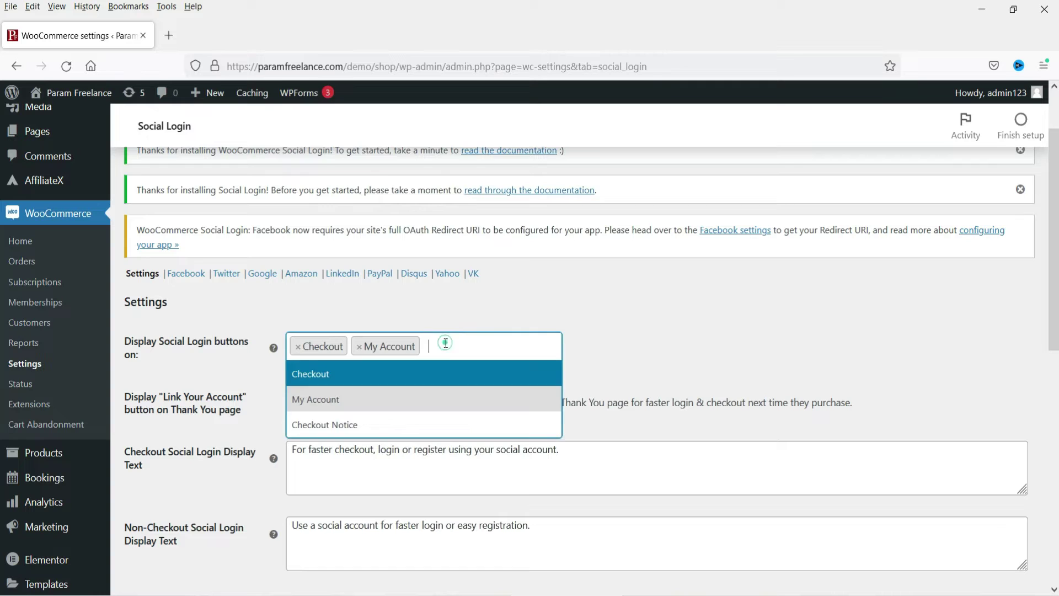
click(405, 425)
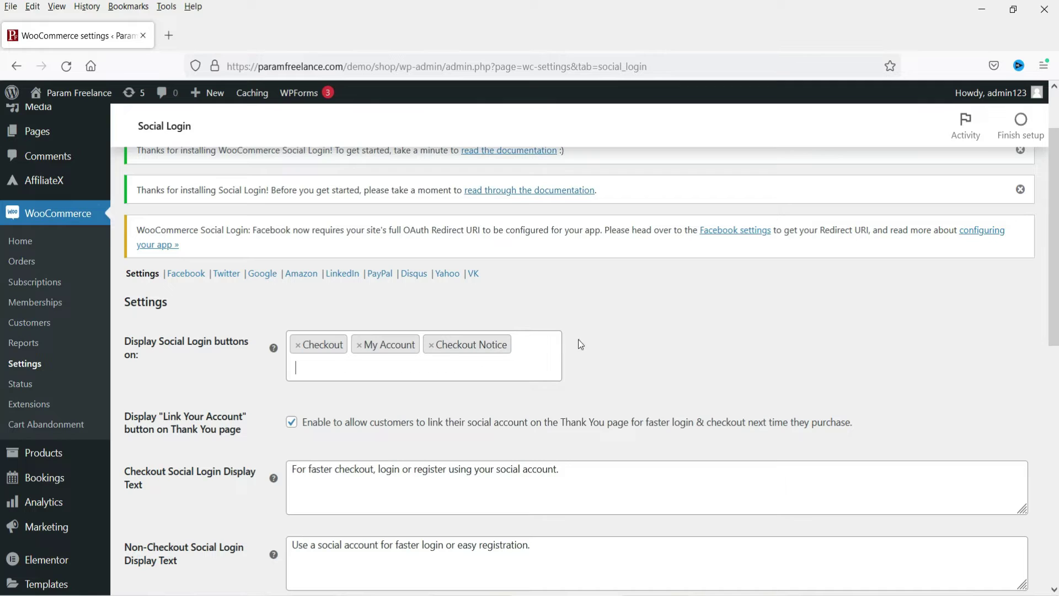
click(652, 343)
scroll(651, 343, down, 2)
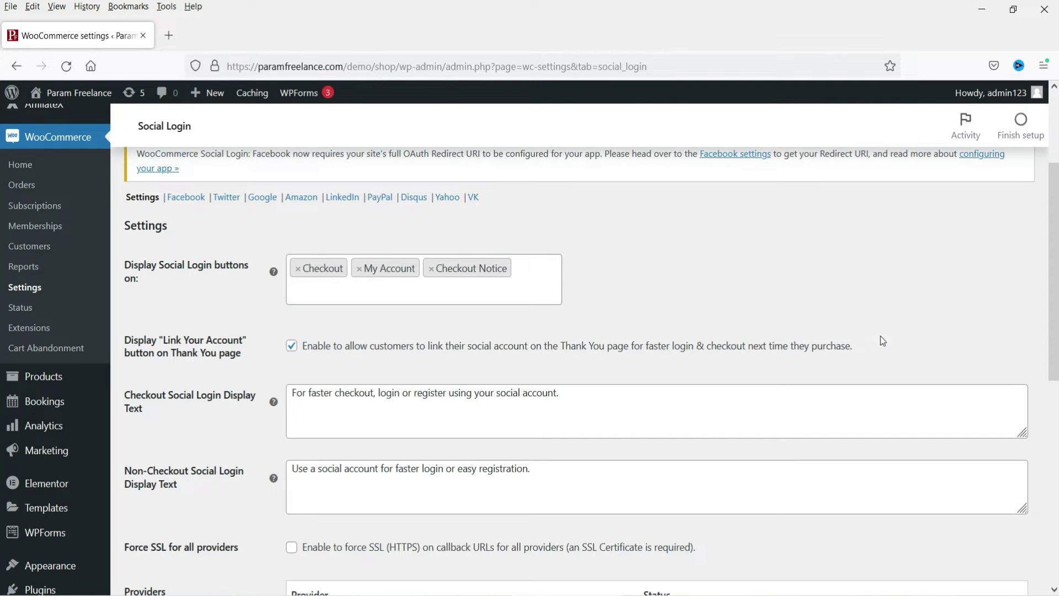
Save the Social Login settings with buttons on Checkout, My Account and Checkout Notice.
scroll(883, 309, down, 3)
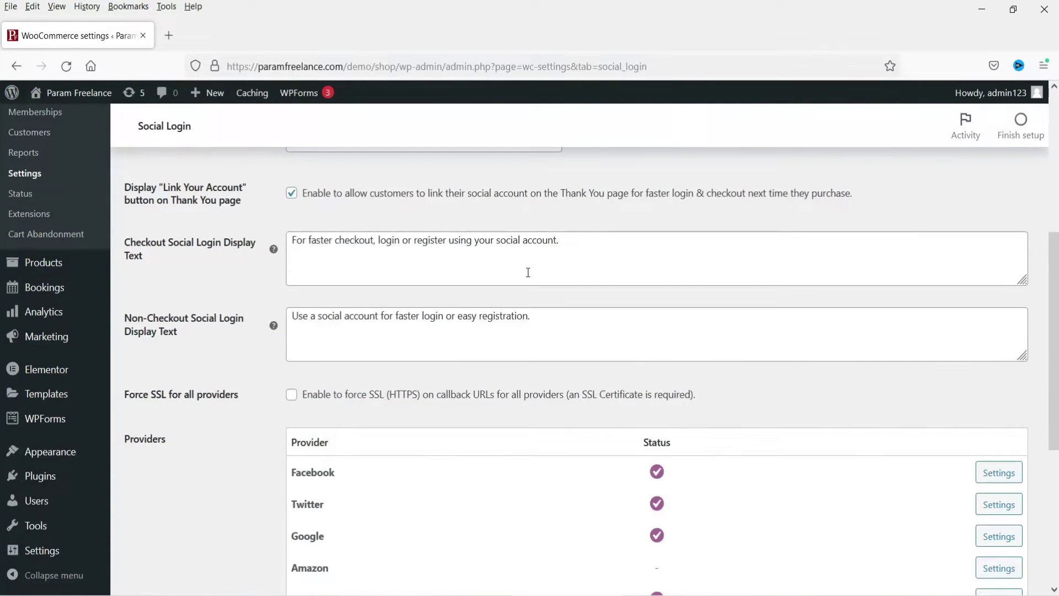
scroll(528, 272, down, 3)
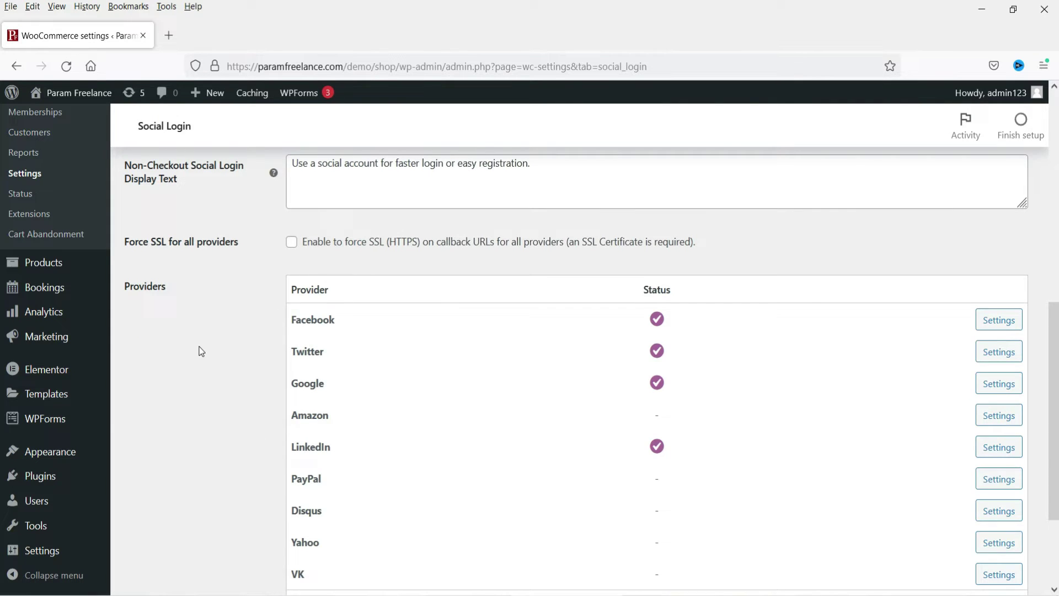
scroll(316, 262, down, 2)
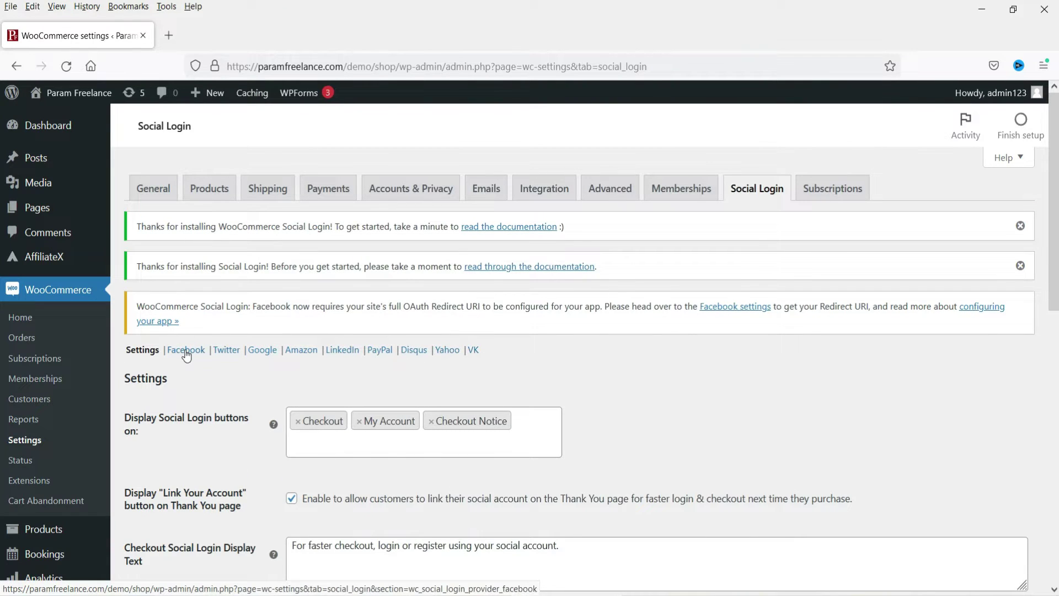
scroll(497, 391, down, 10)
click(168, 521)
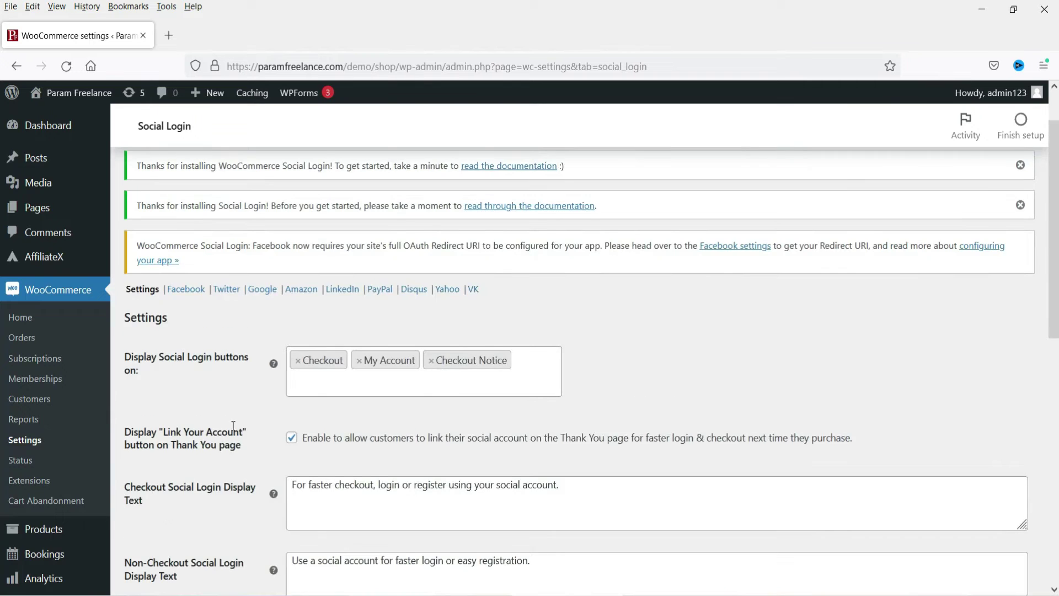
scroll(215, 458, down, 10)
click(160, 517)
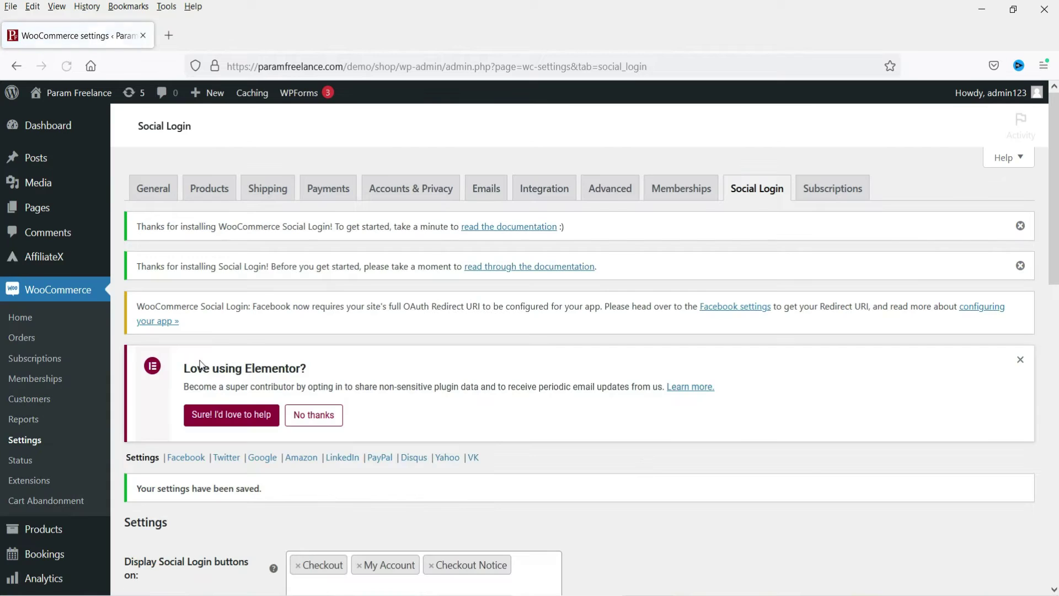
scroll(202, 365, down, 5)
Open the Facebook provider settings from the Social Login sub-navigation.
scroll(199, 235, up, 2)
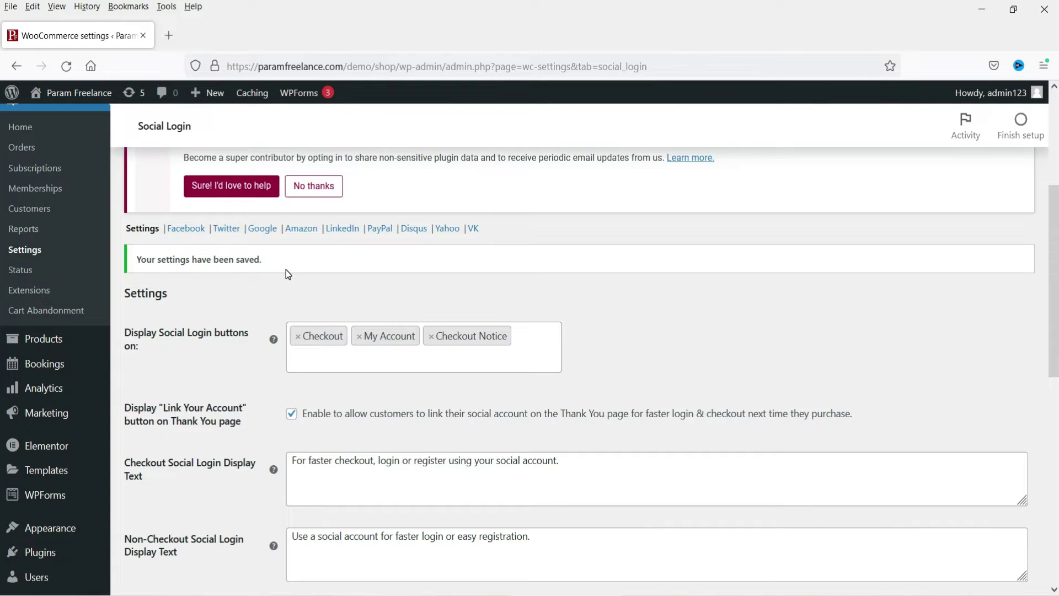
click(188, 237)
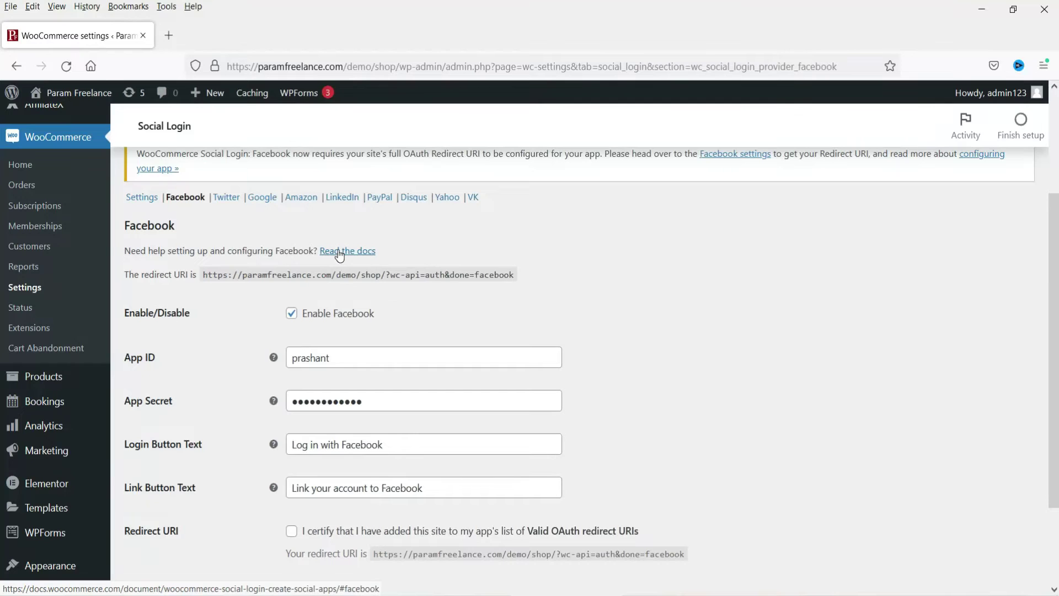
Open WooCommerce's Connecting Facebook documentation in a new tab next to the Social Login settings.
middle_click(362, 254)
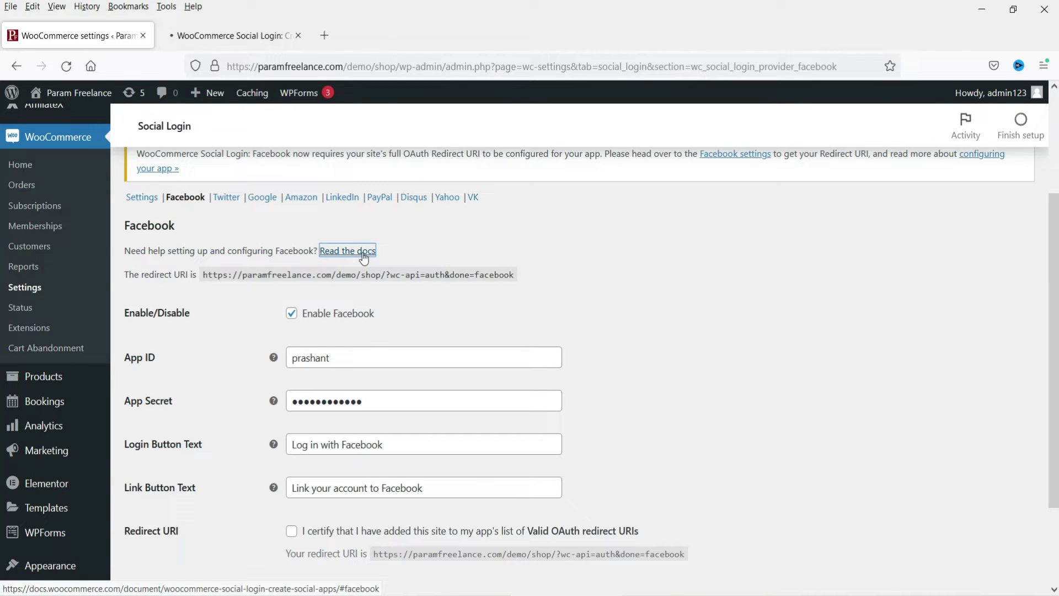
click(191, 35)
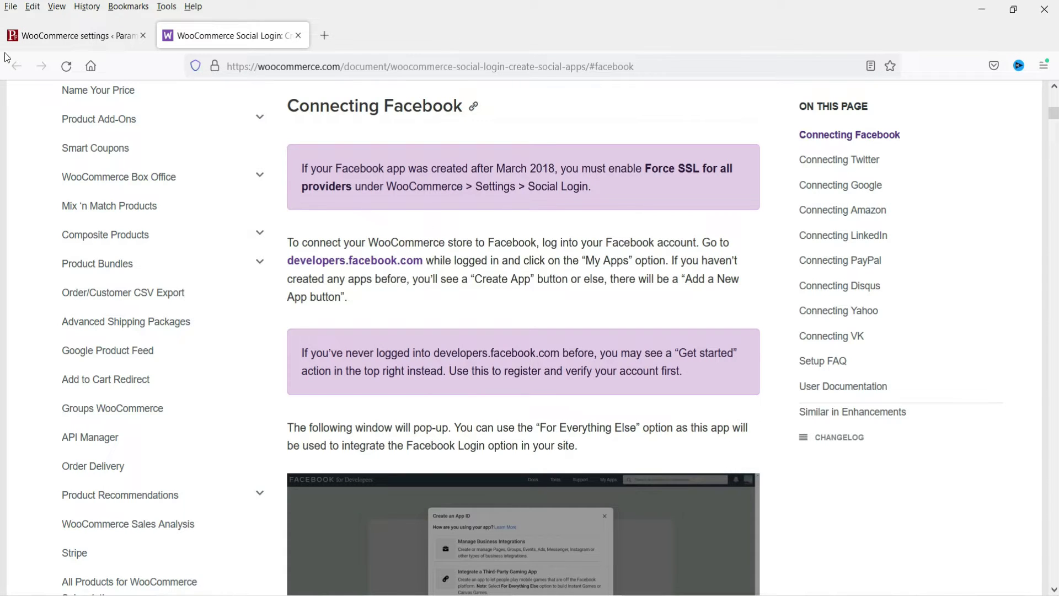
click(36, 36)
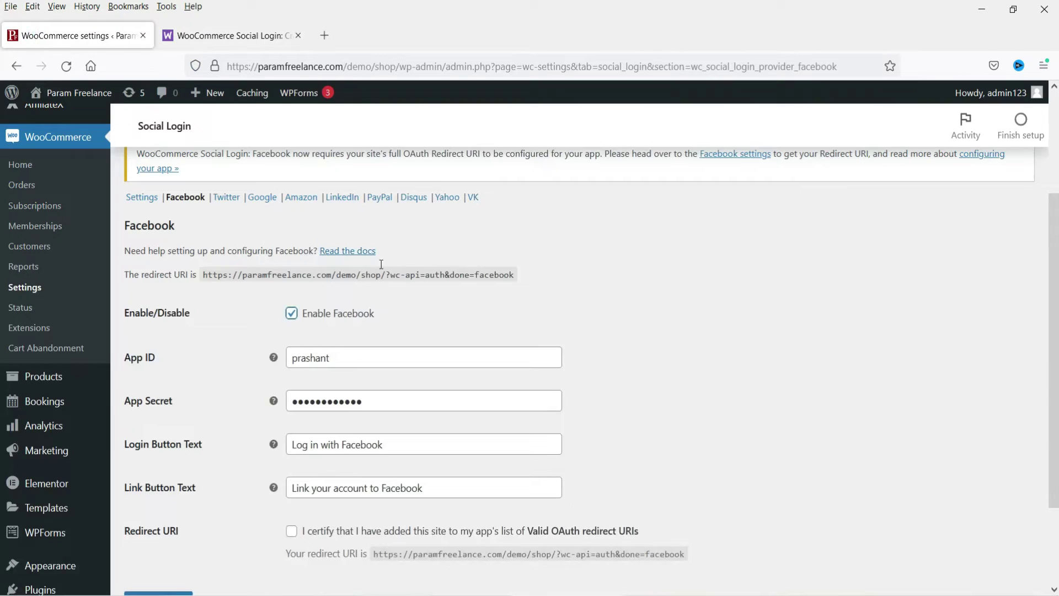
click(212, 35)
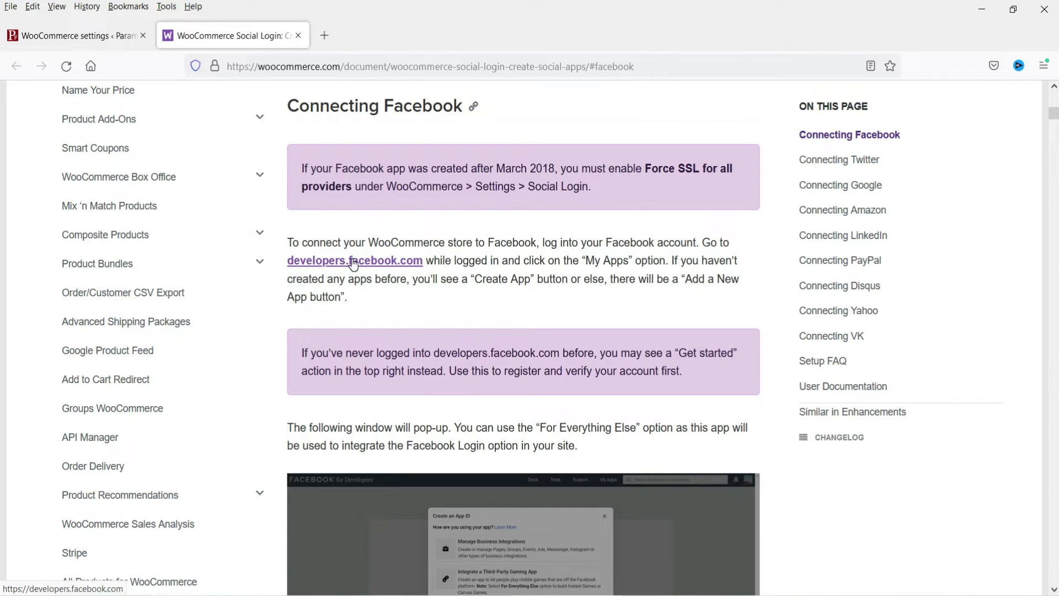
Open developers.facebook.com in a new tab and start developer registration with Get Started.
middle_click(353, 264)
click(384, 28)
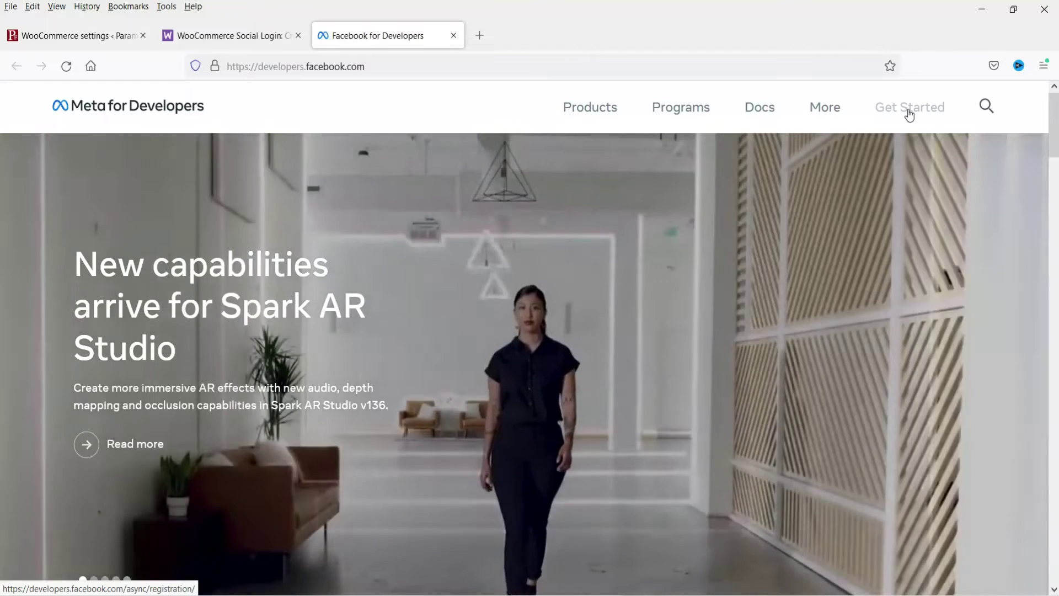
click(909, 114)
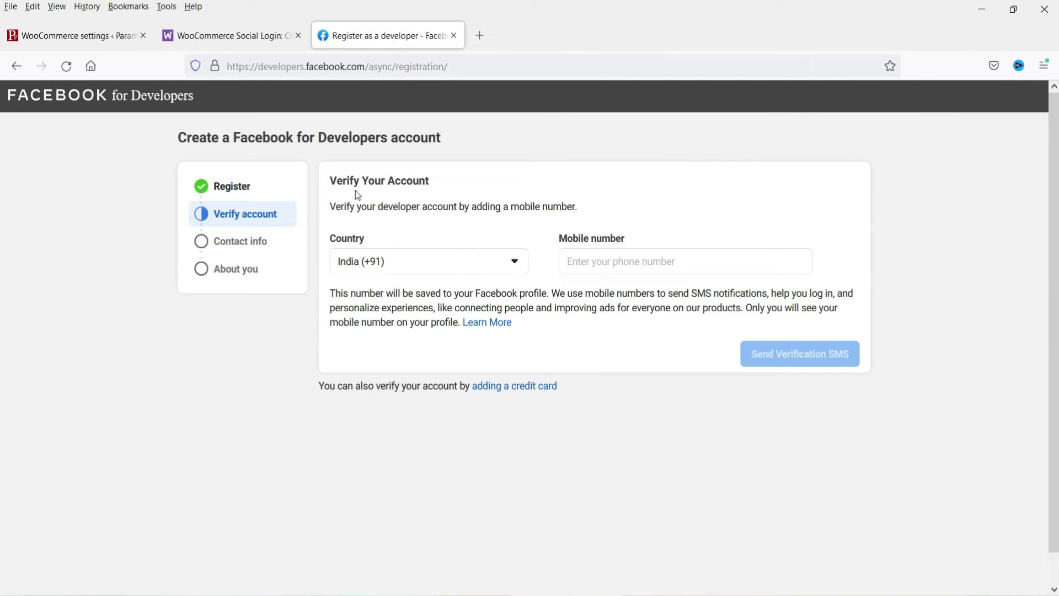
Verify the mobile number with the SMS code, accept marketing emails, and confirm the account e-mail.
click(593, 260)
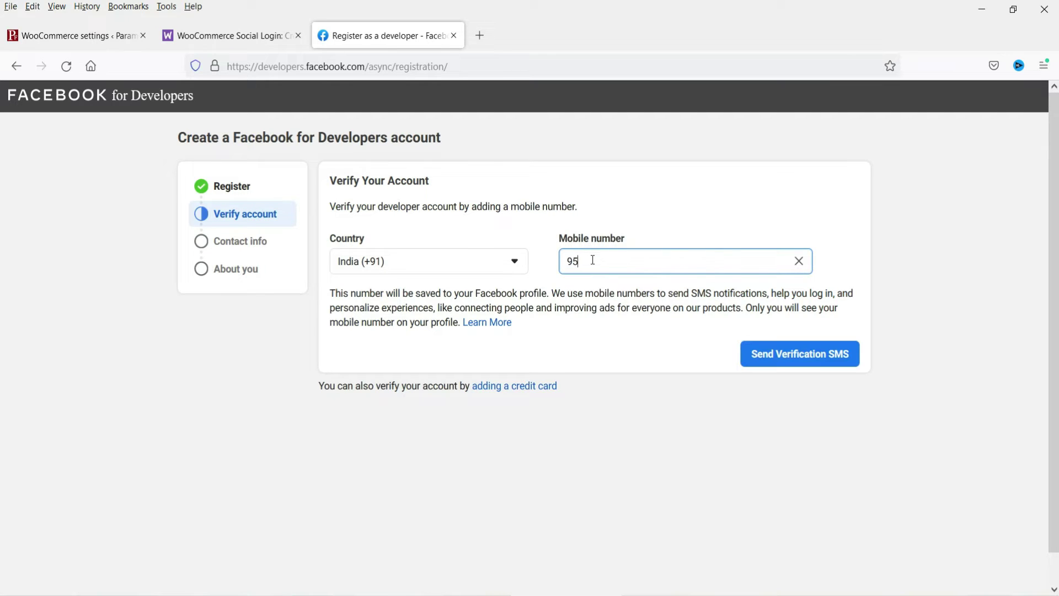
click(795, 367)
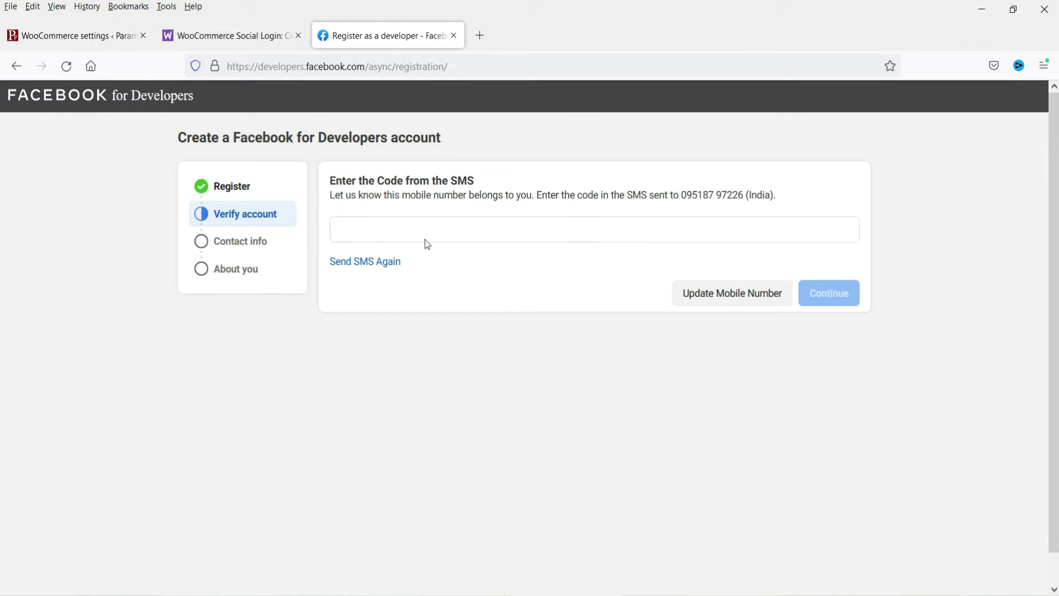
click(425, 230)
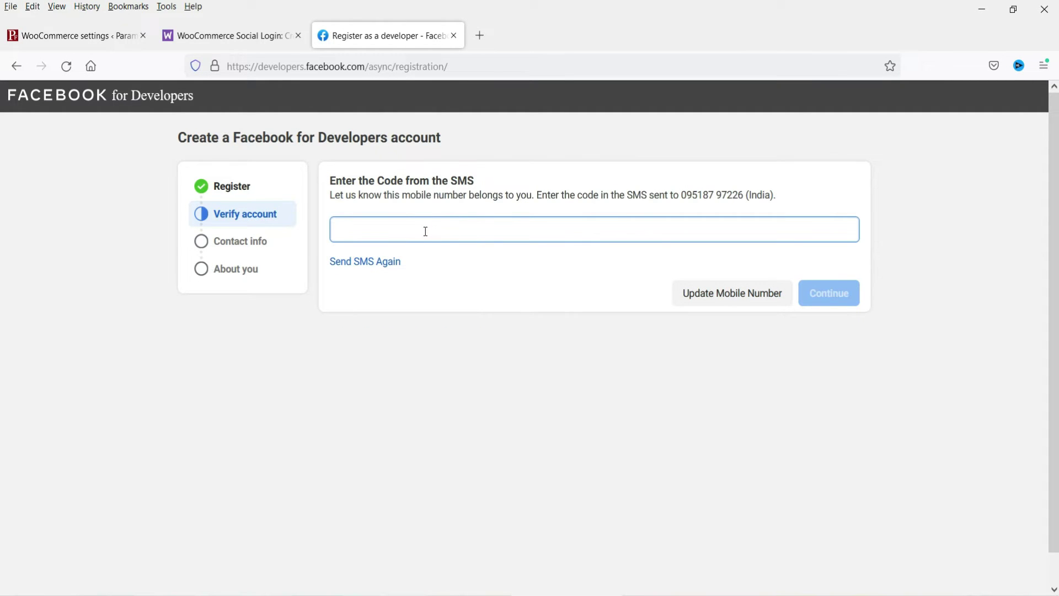
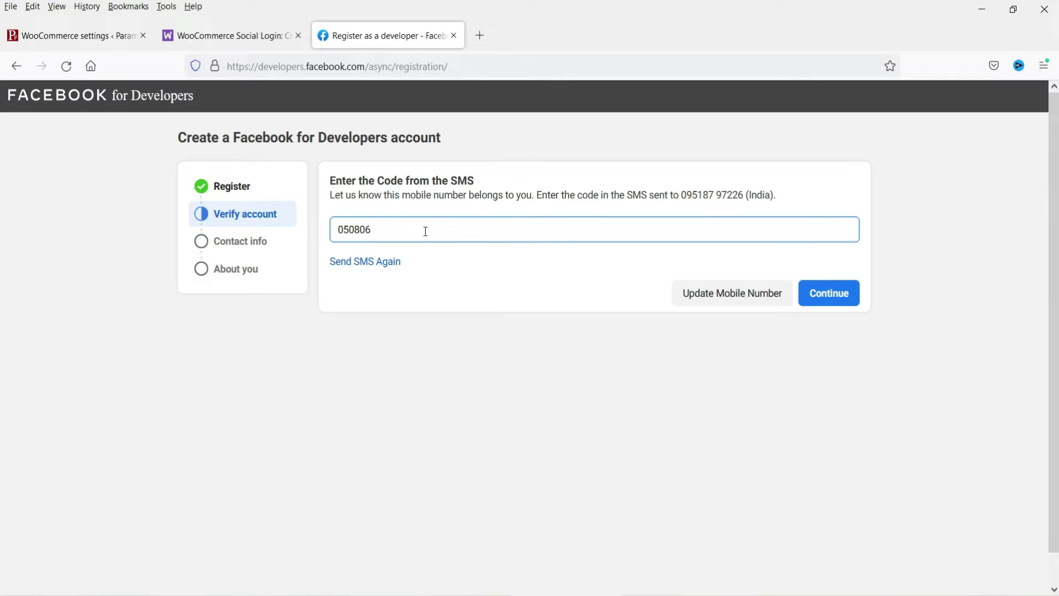
click(834, 294)
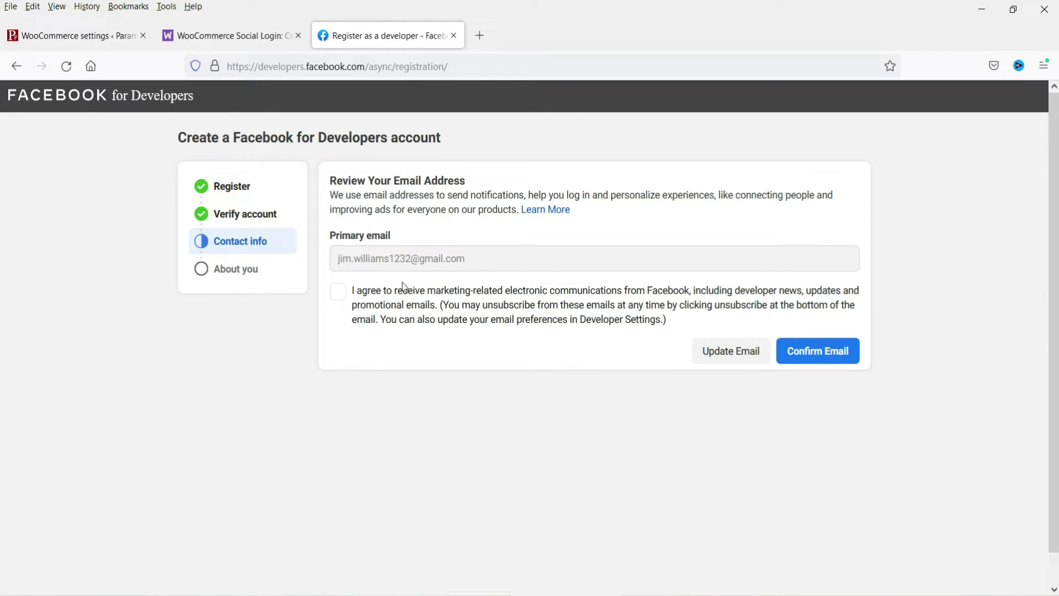
click(339, 292)
click(832, 357)
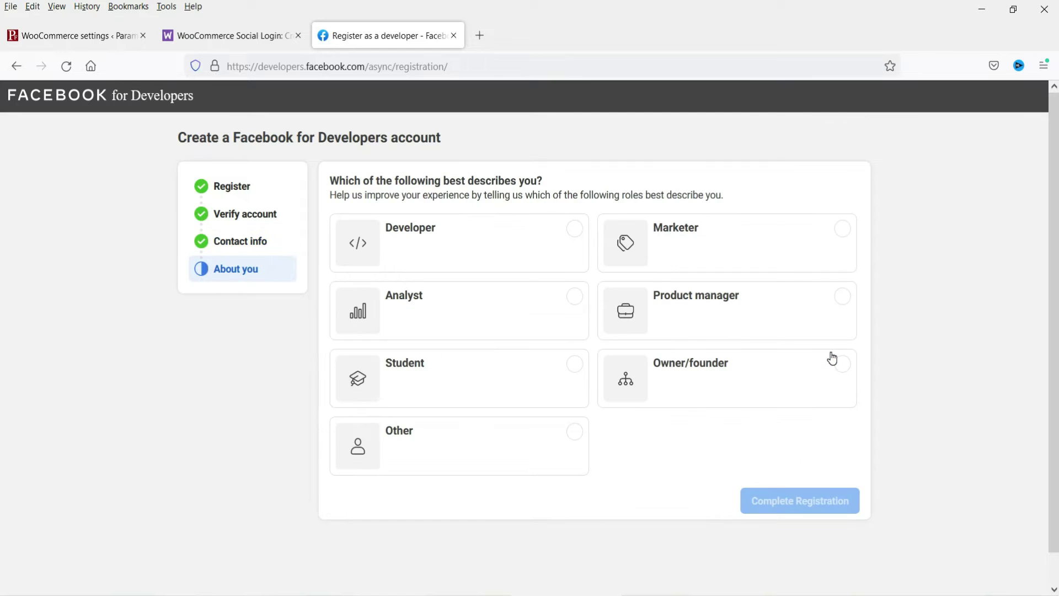
Choose Developer as the role and complete the Meta developer account registration.
click(443, 252)
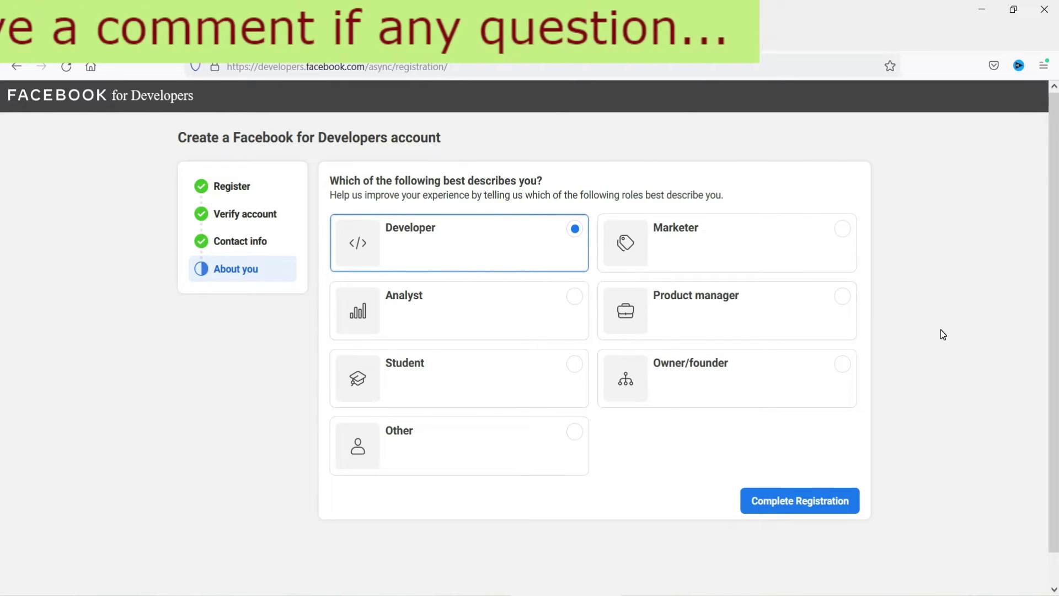
click(798, 505)
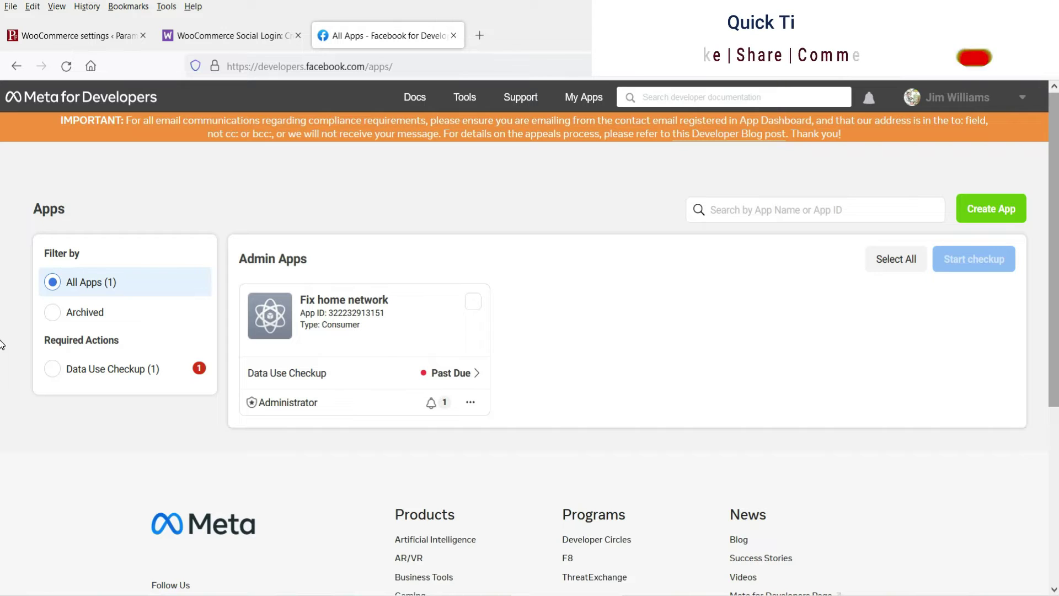
Start a new Meta app and choose the Consumer app type.
click(993, 214)
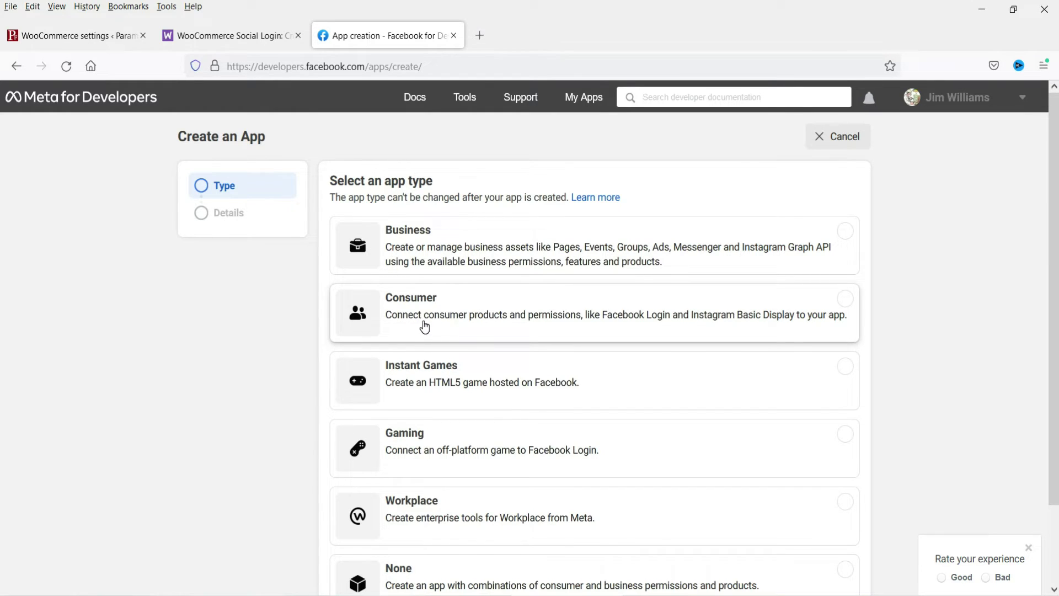
click(713, 316)
scroll(1022, 297, down, 2)
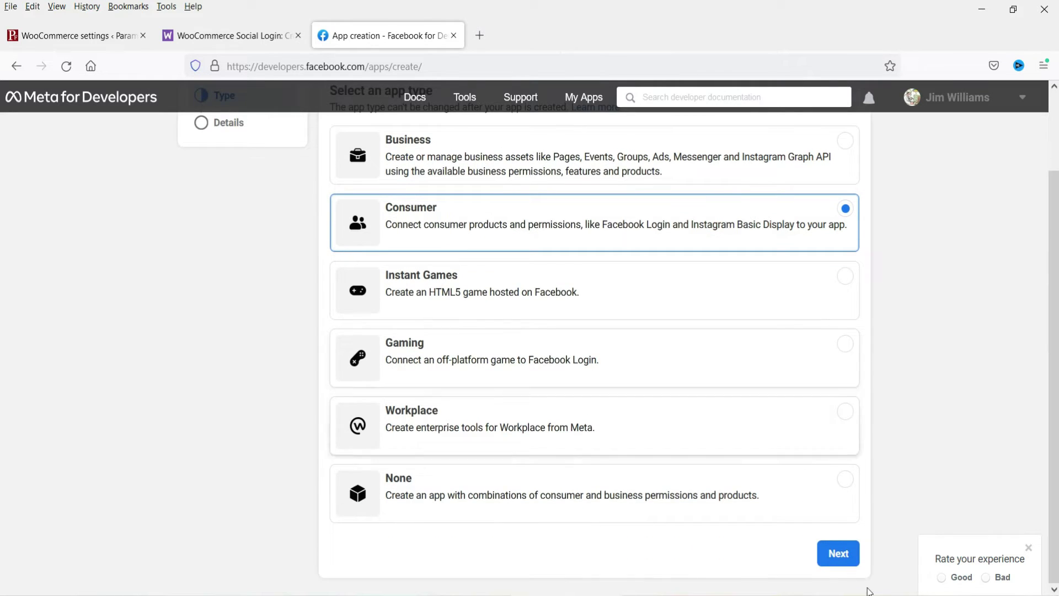
click(838, 553)
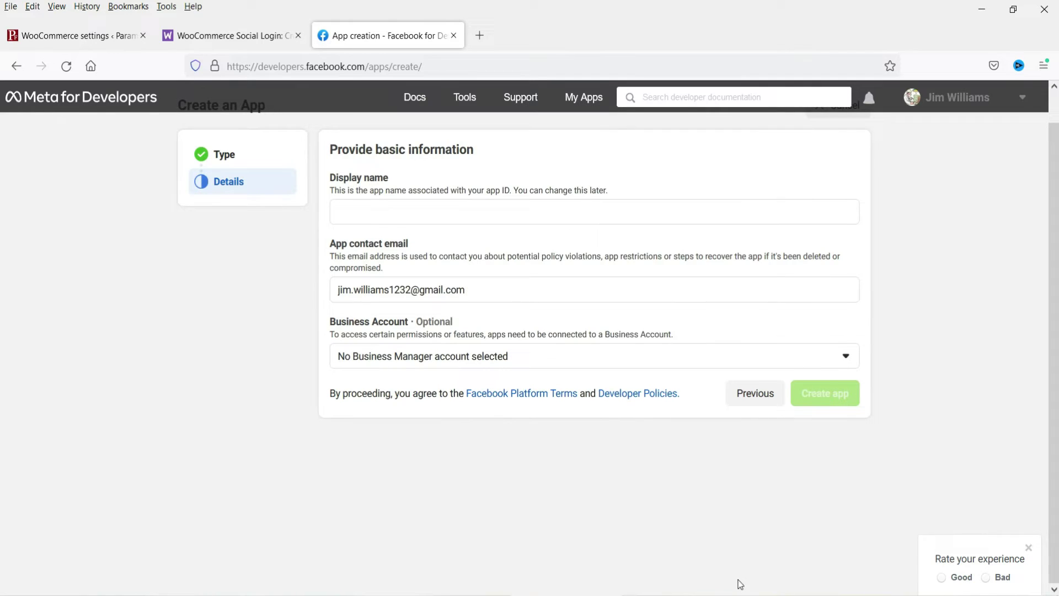
Name the app 'WooCommerce Demo Shop' and create it, confirming with the account password.
click(398, 210)
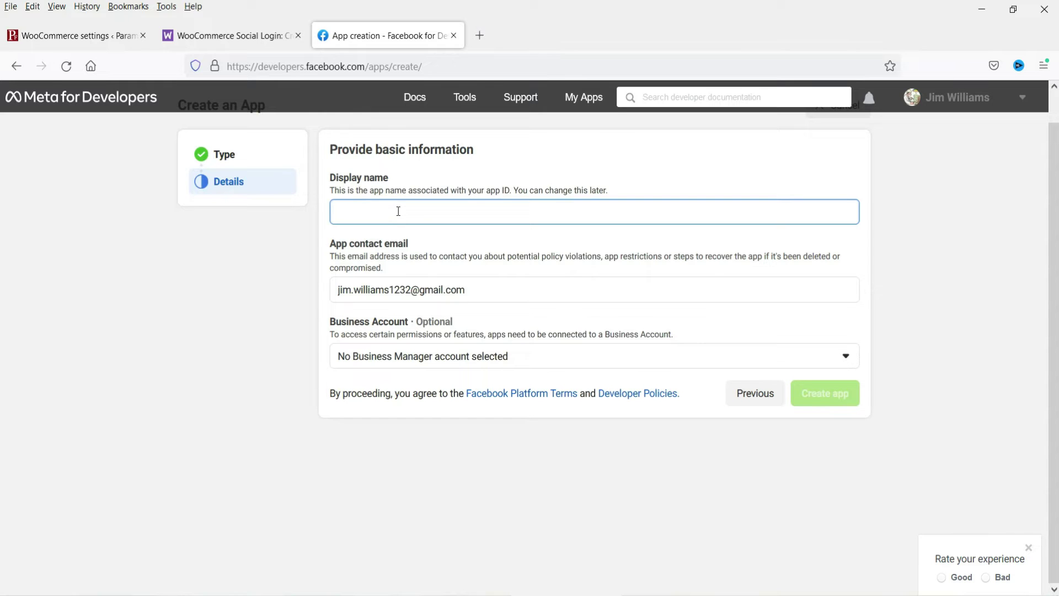
text(Wg)
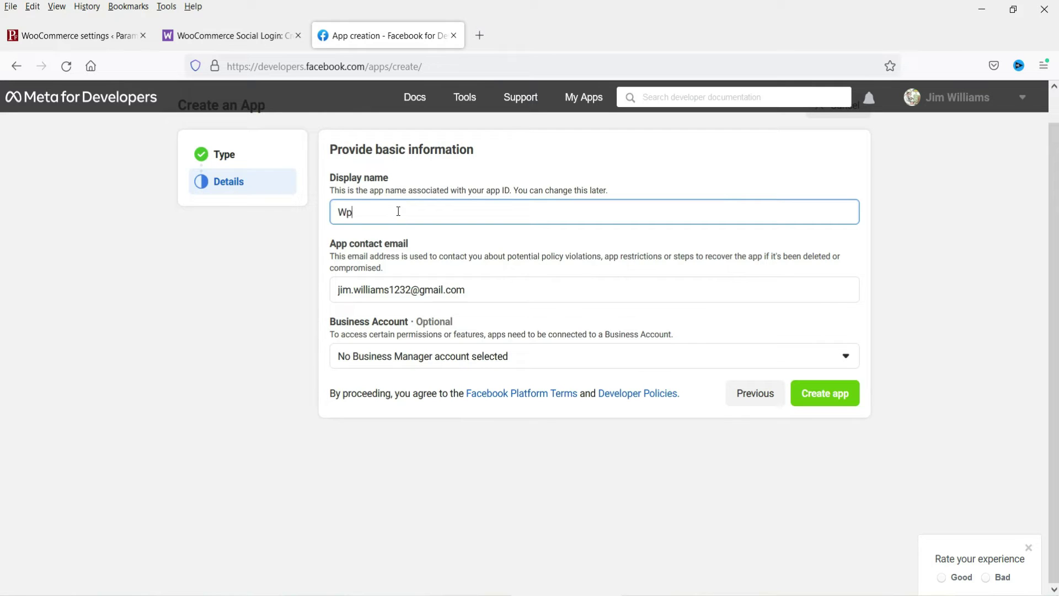
key(BackSpace)
text(ooCom)
text(mer)
text(ce Sh)
text(emo Shop)
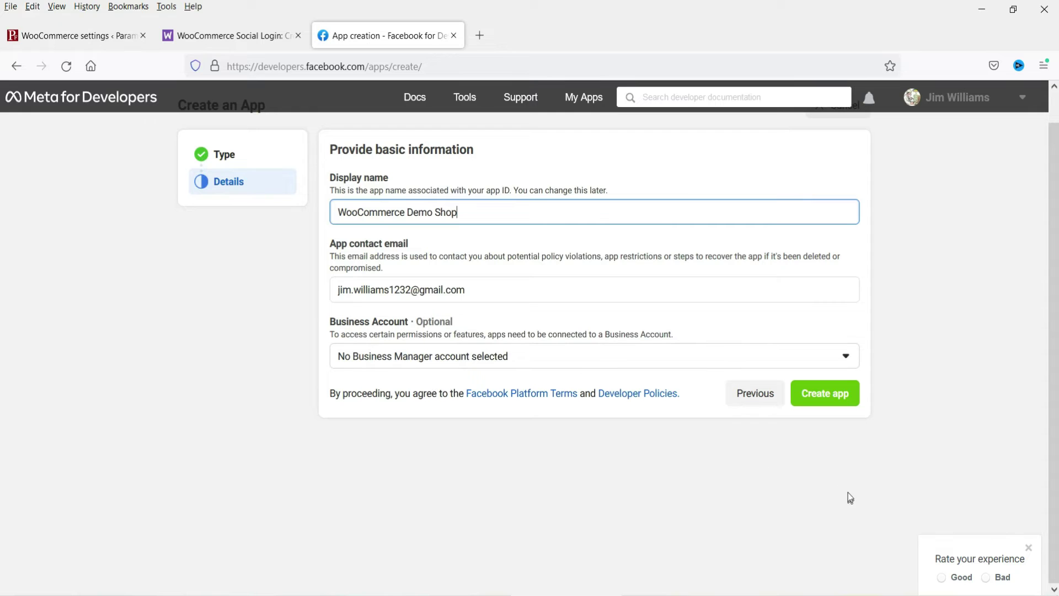
click(837, 404)
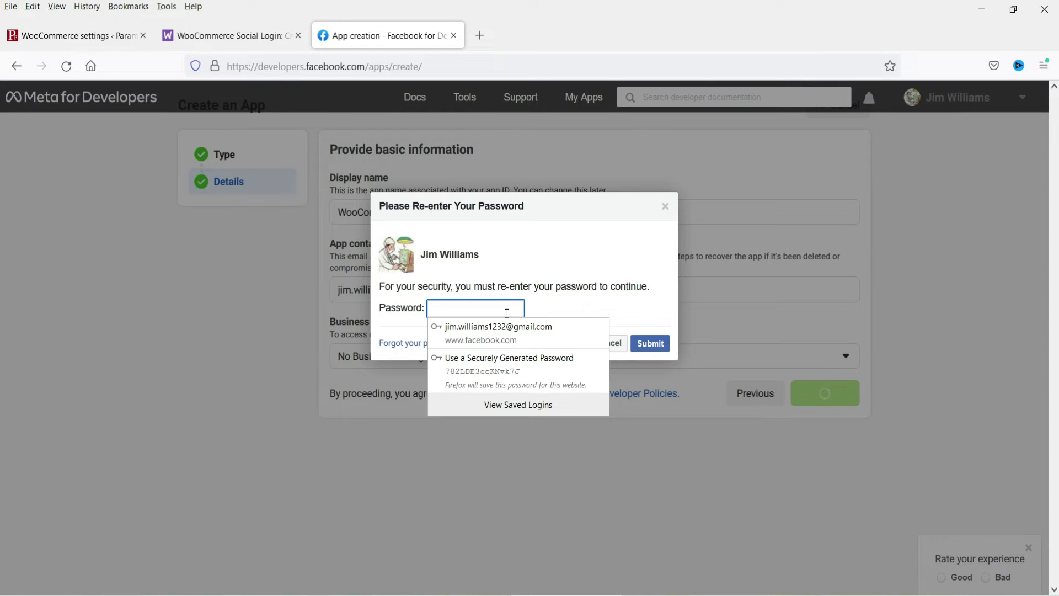
click(498, 331)
click(657, 344)
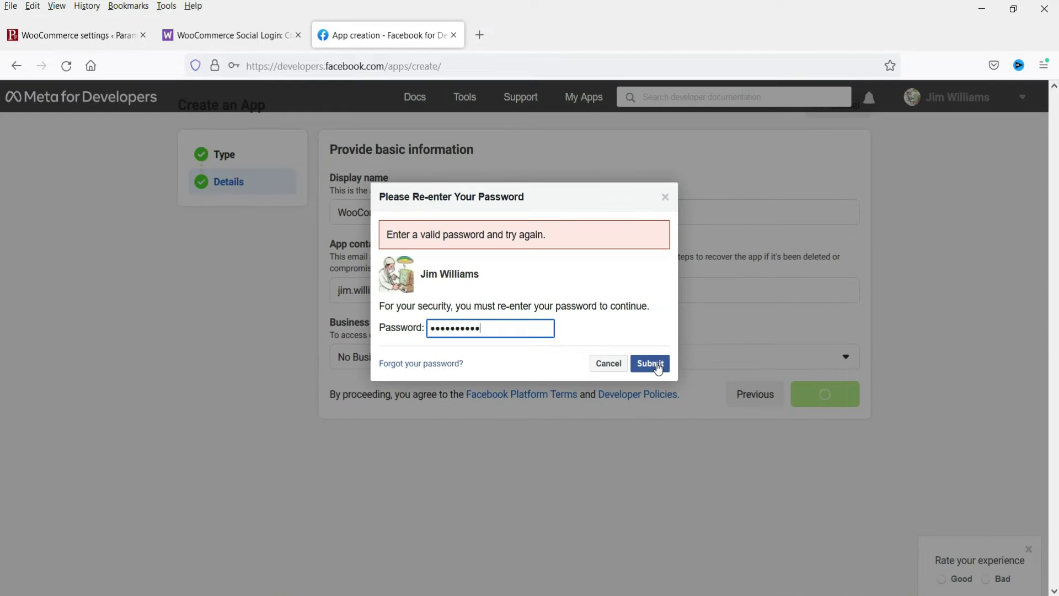
click(654, 364)
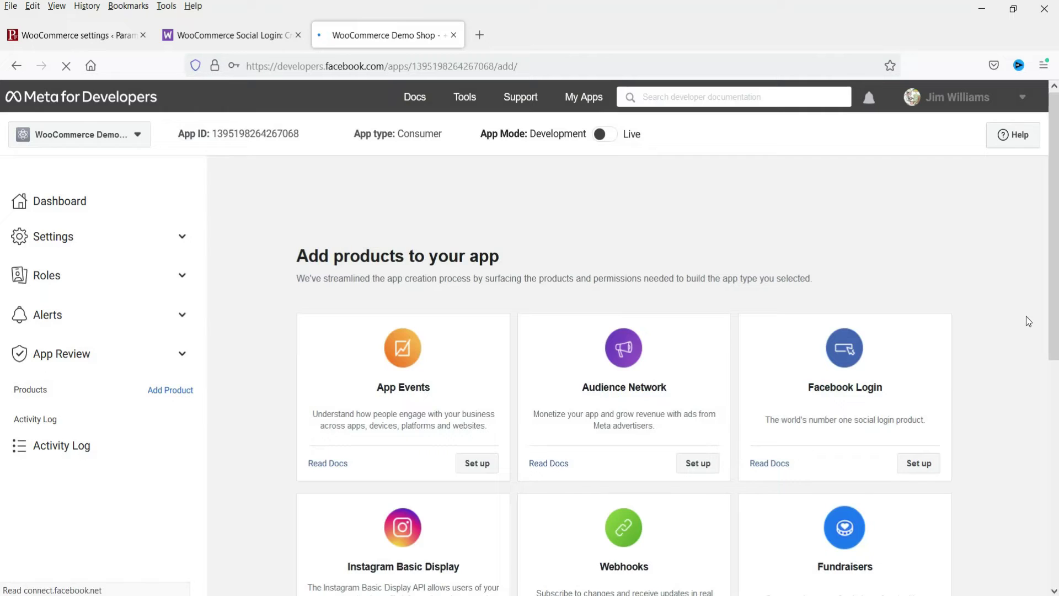
Add Facebook Login to the app and choose Web as the platform.
scroll(1013, 300, down, 2)
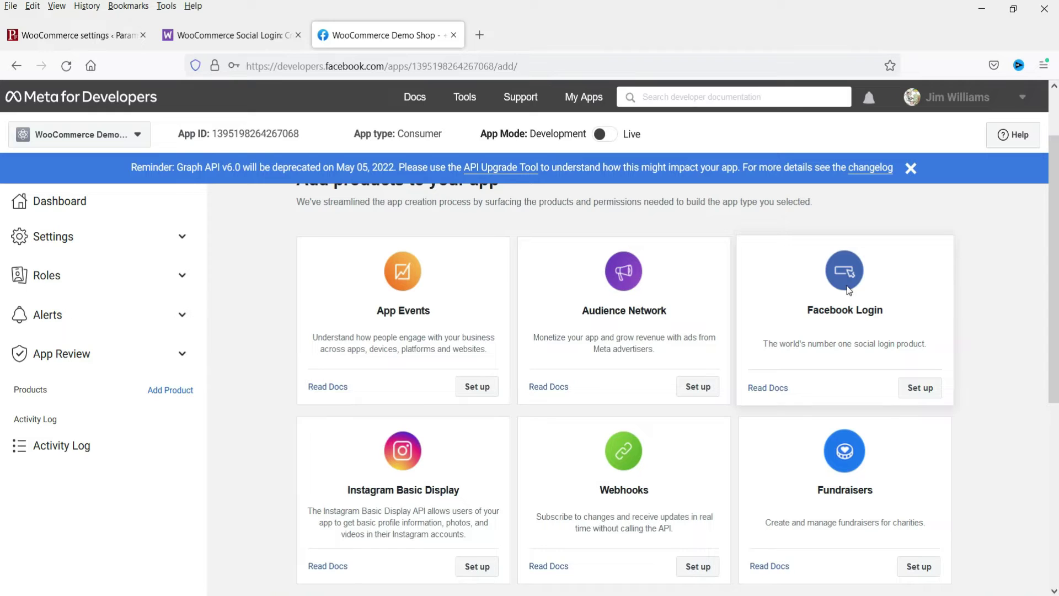
click(920, 389)
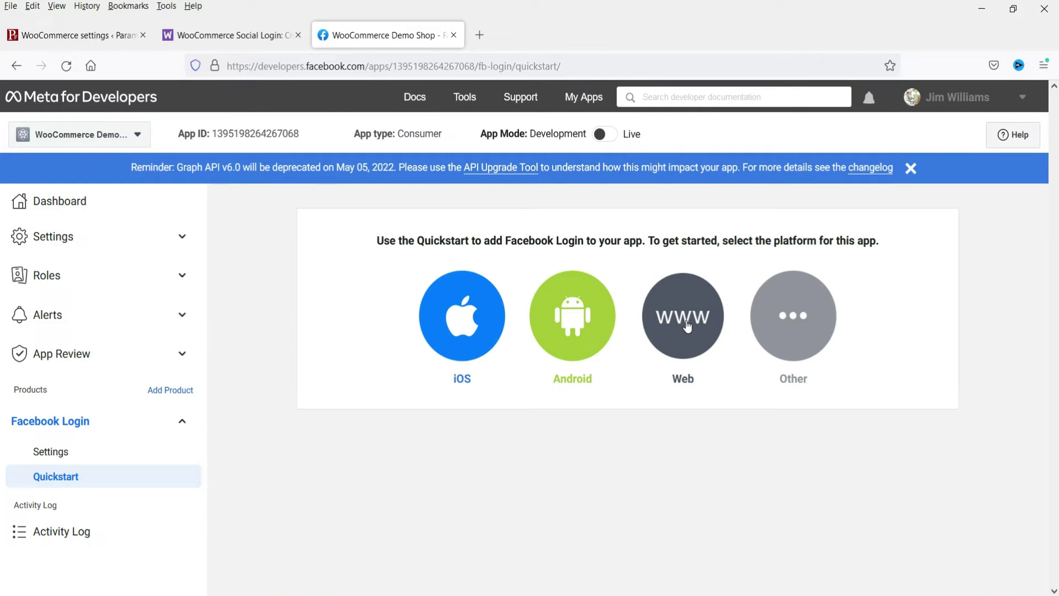
click(687, 326)
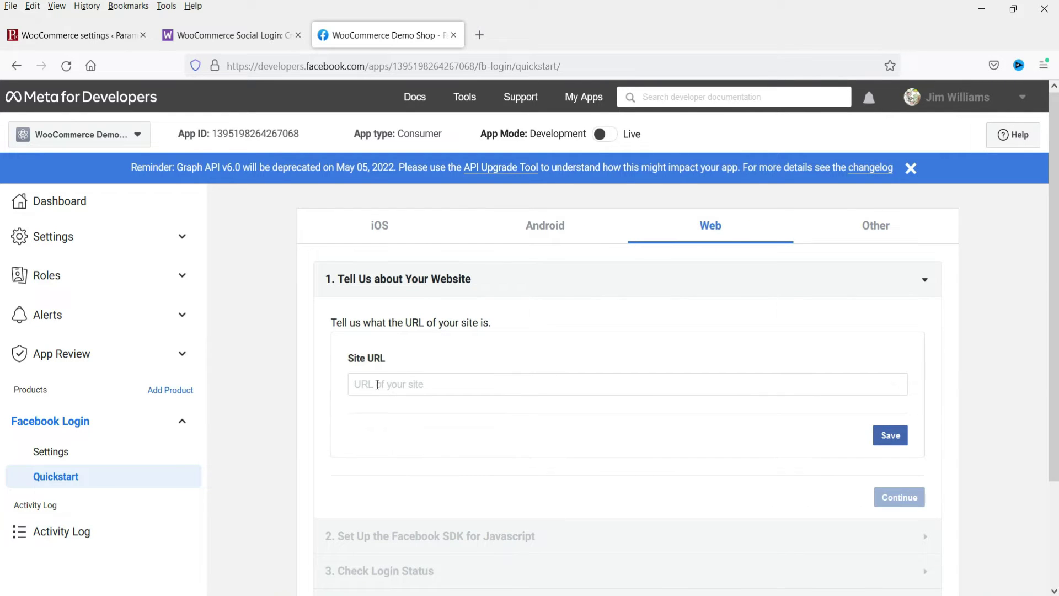
click(31, 38)
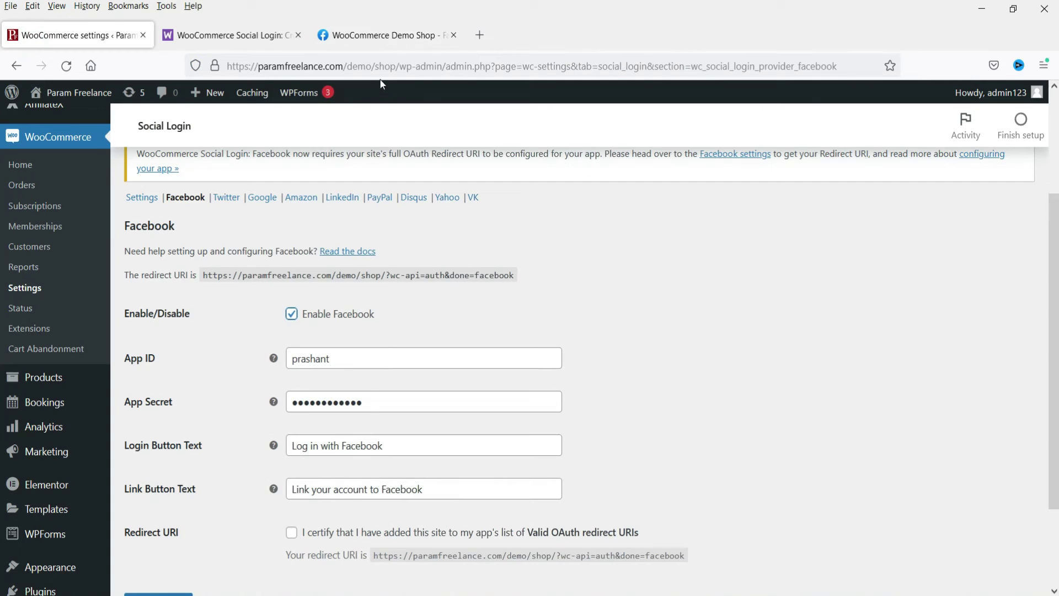
drag(397, 66, 227, 66)
key(ctrl+c)
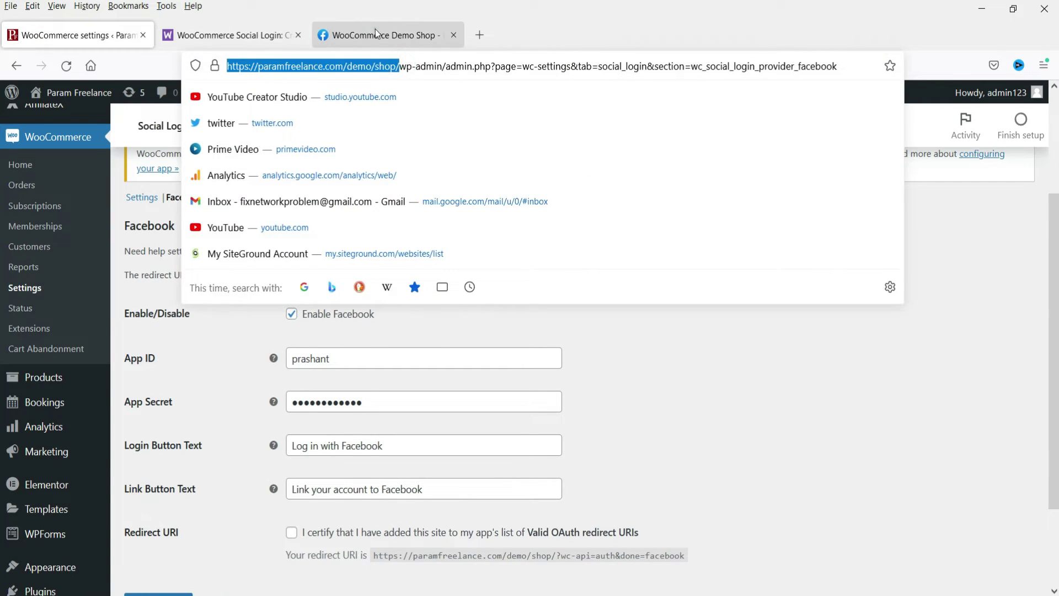
click(375, 34)
click(431, 383)
key(ctrl+v)
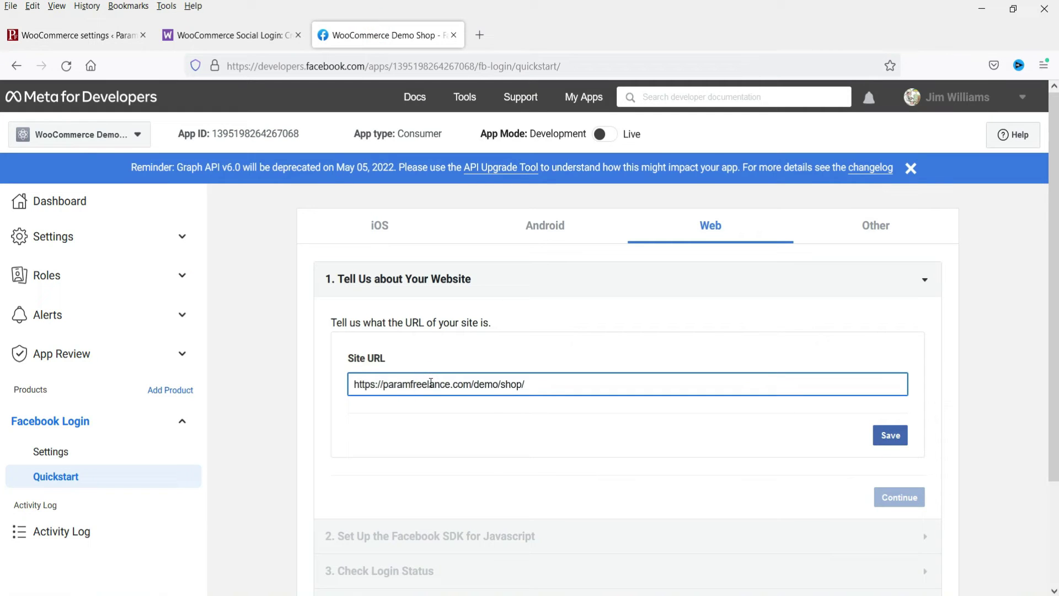
click(889, 434)
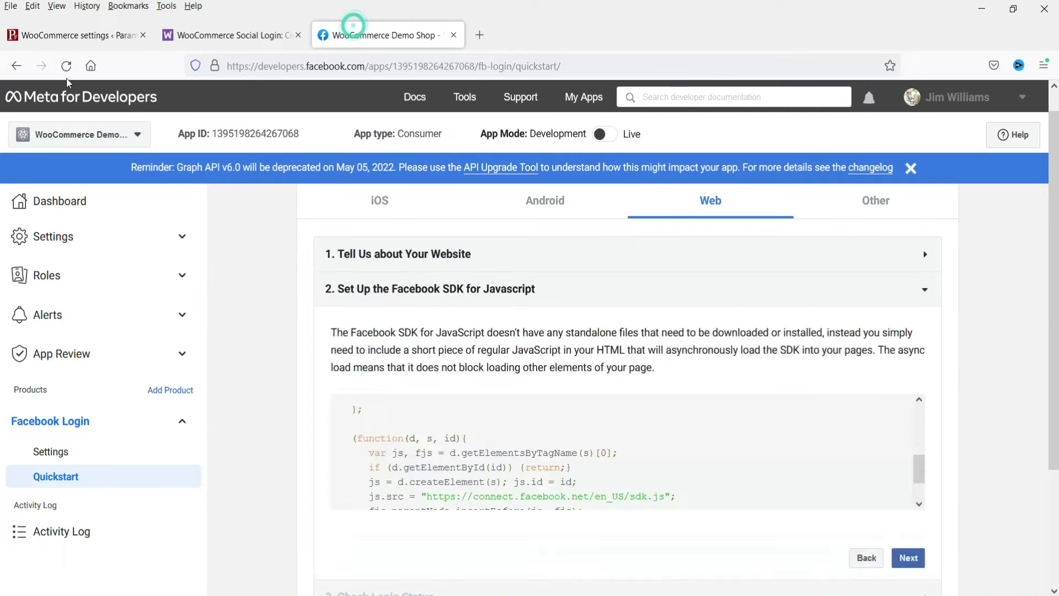
click(87, 238)
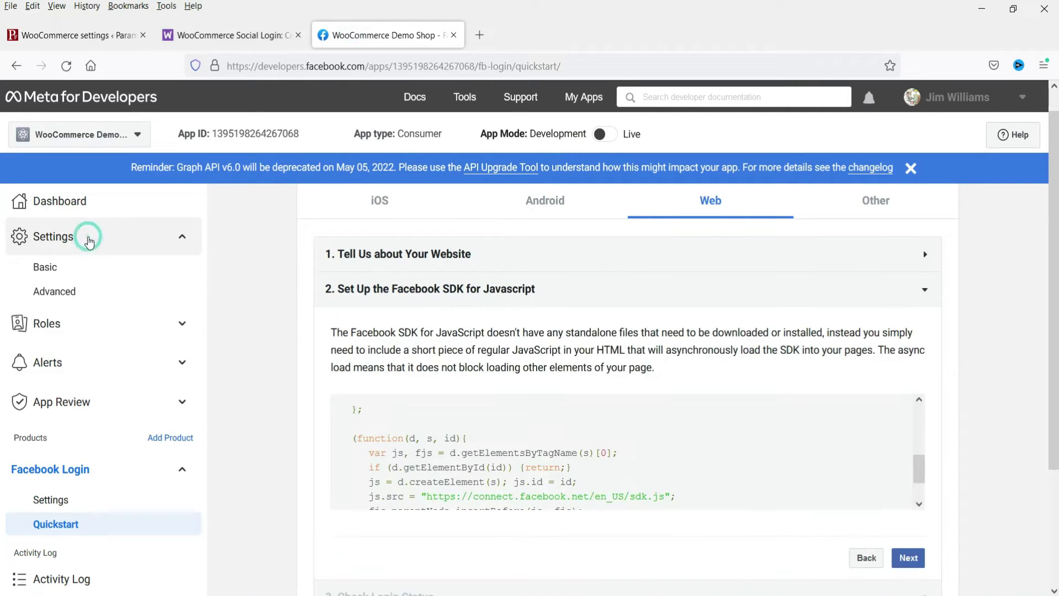
Open the app's Basic settings, reveal the App secret, and close the documentation tab.
click(61, 273)
middle_click(229, 40)
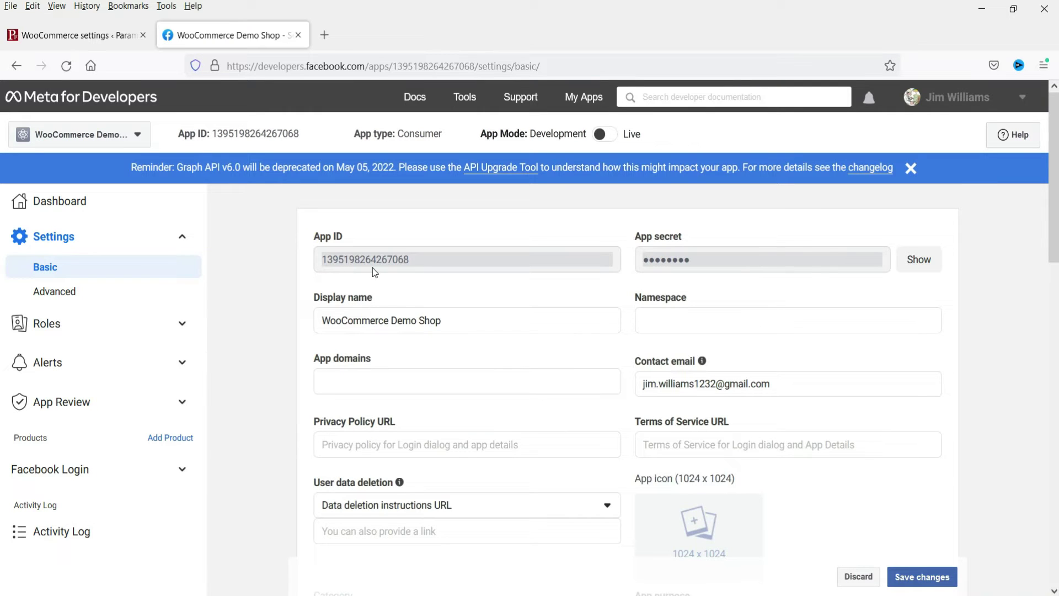
click(925, 262)
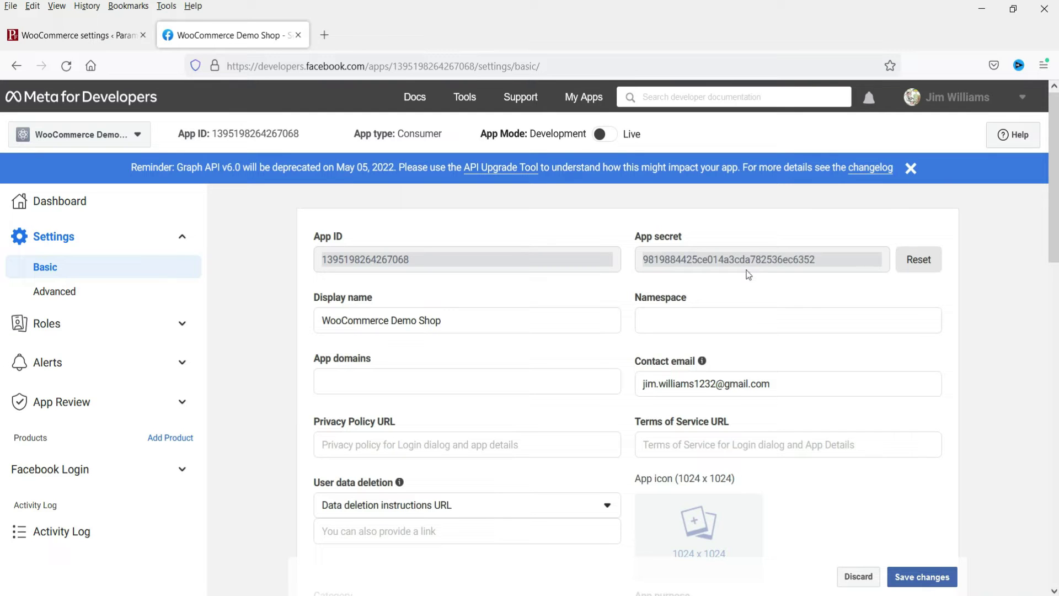
click(93, 35)
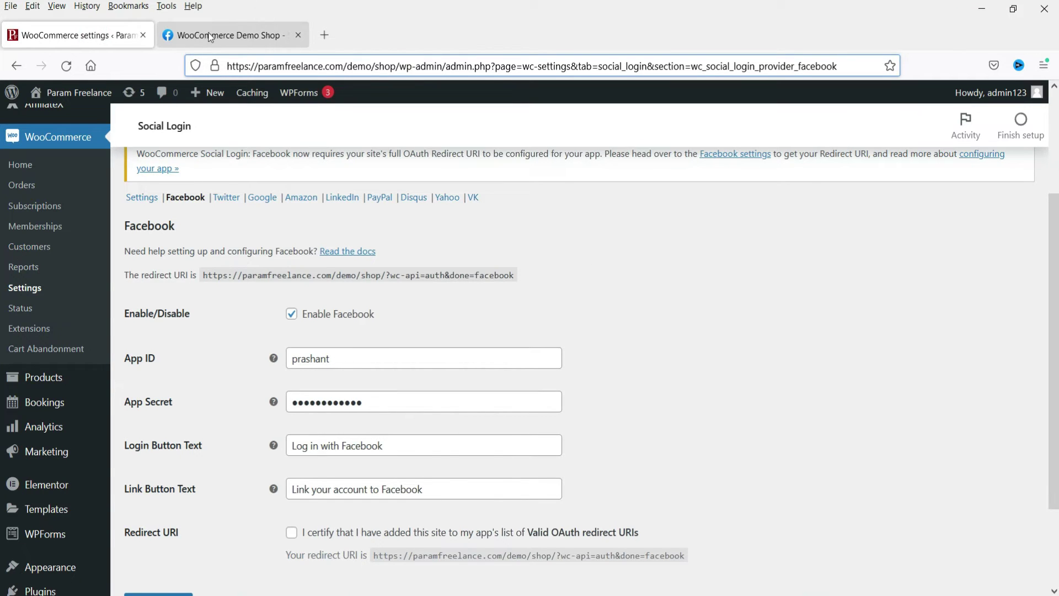
click(232, 35)
Paste the Facebook App ID into WooCommerce's App ID field, then select the App secret.
click(430, 258)
click(69, 34)
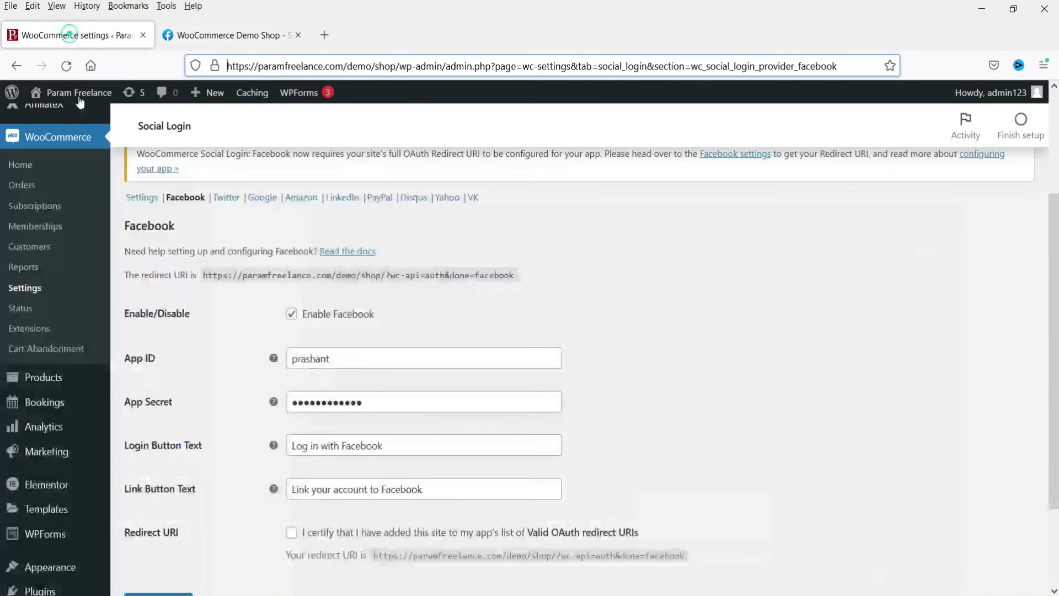
double_click(347, 361)
key(ctrl+v)
click(231, 35)
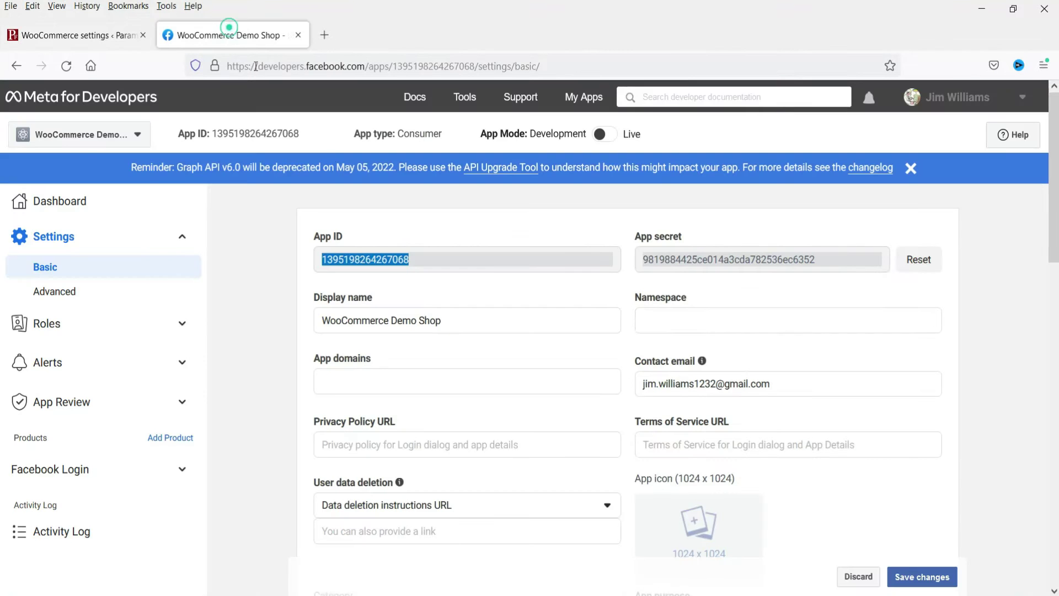
click(793, 260)
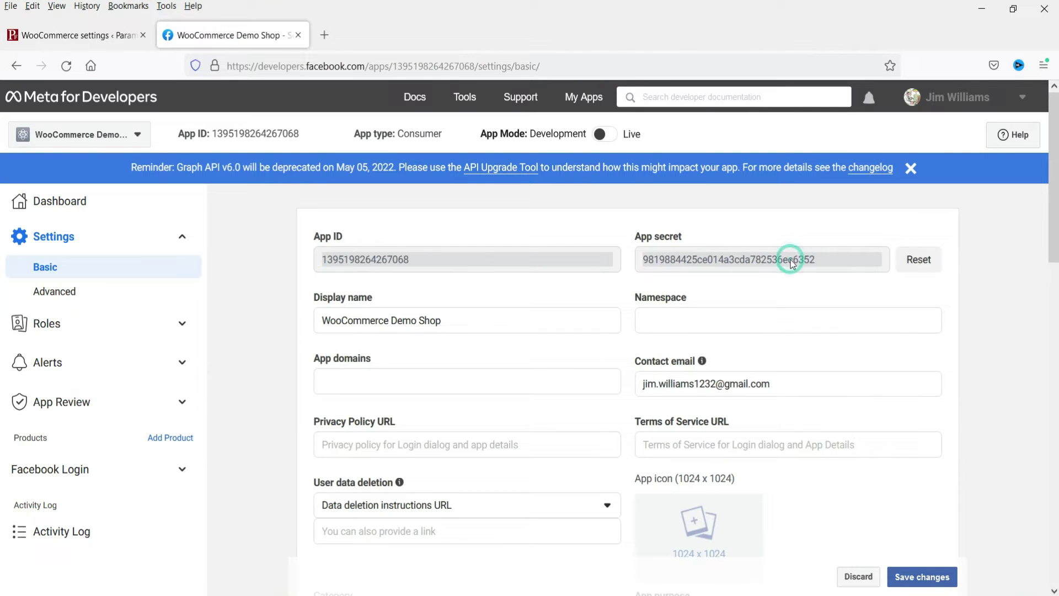
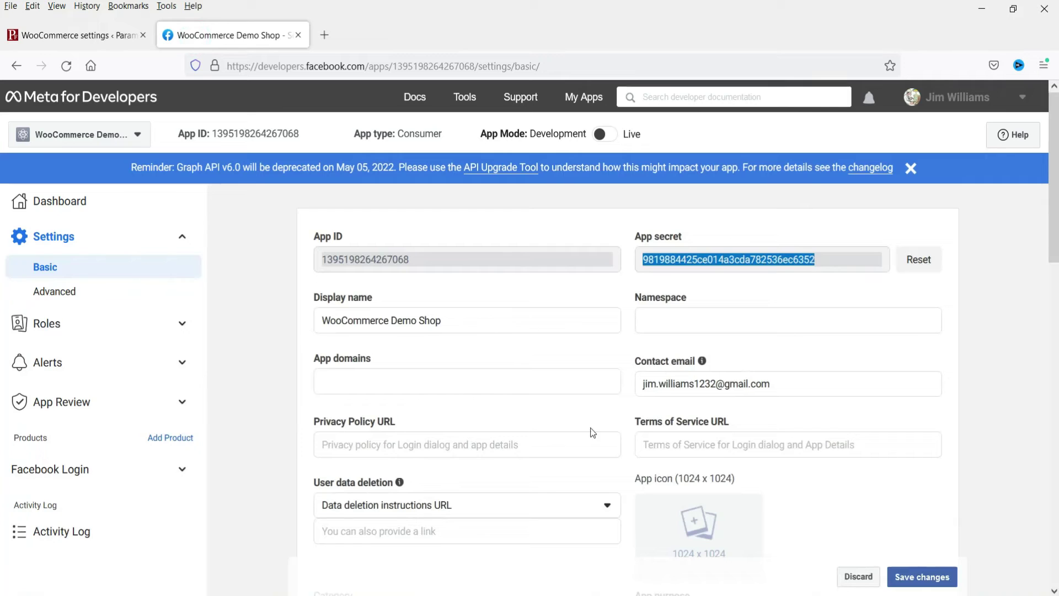
click(332, 377)
key(ctrl+v)
key(ctrl+a)
key(ctrl+v)
click(236, 407)
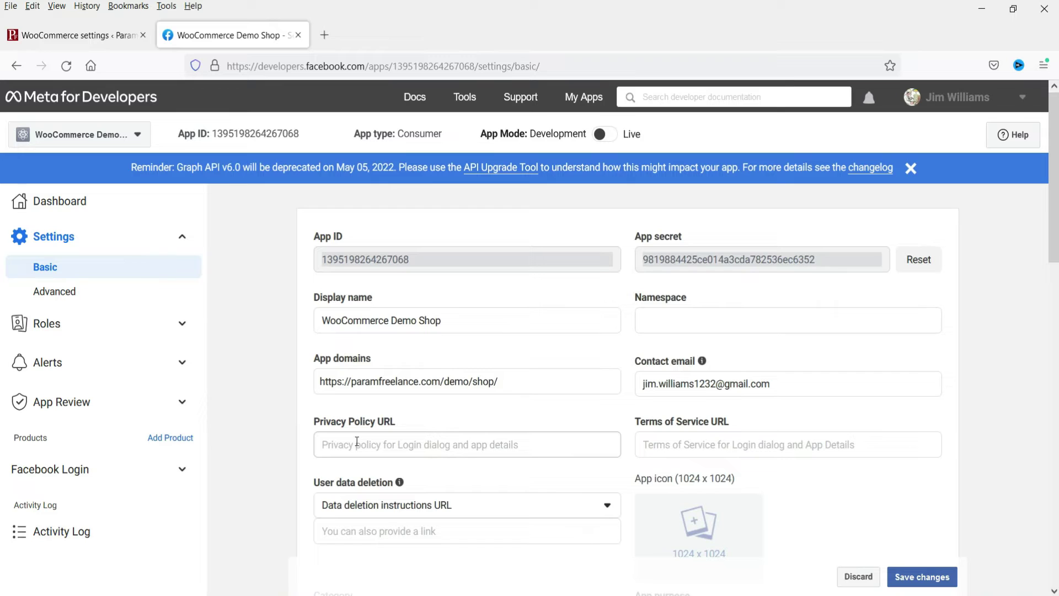
click(693, 441)
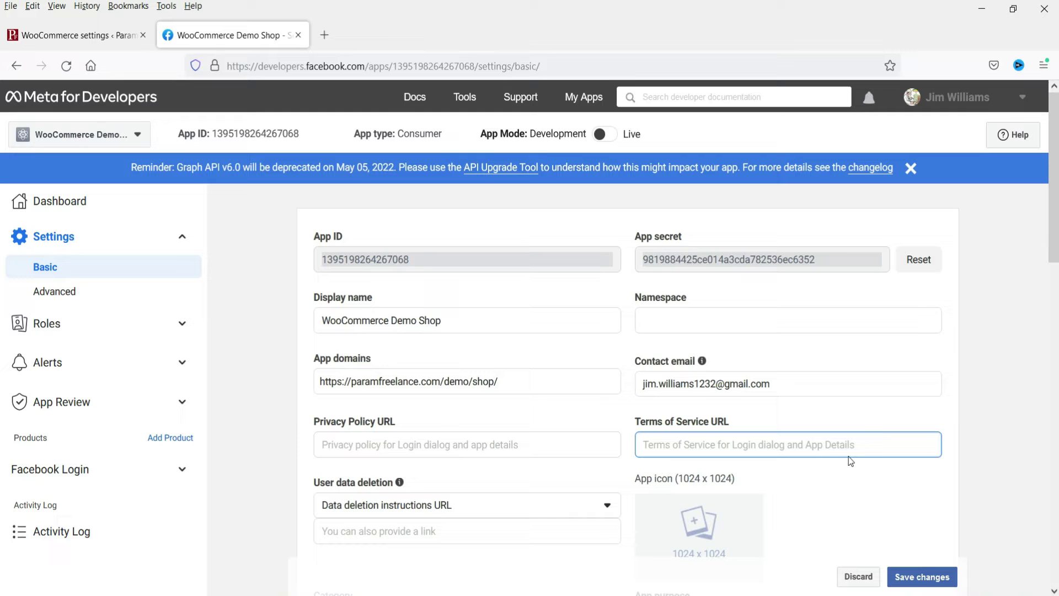
click(89, 35)
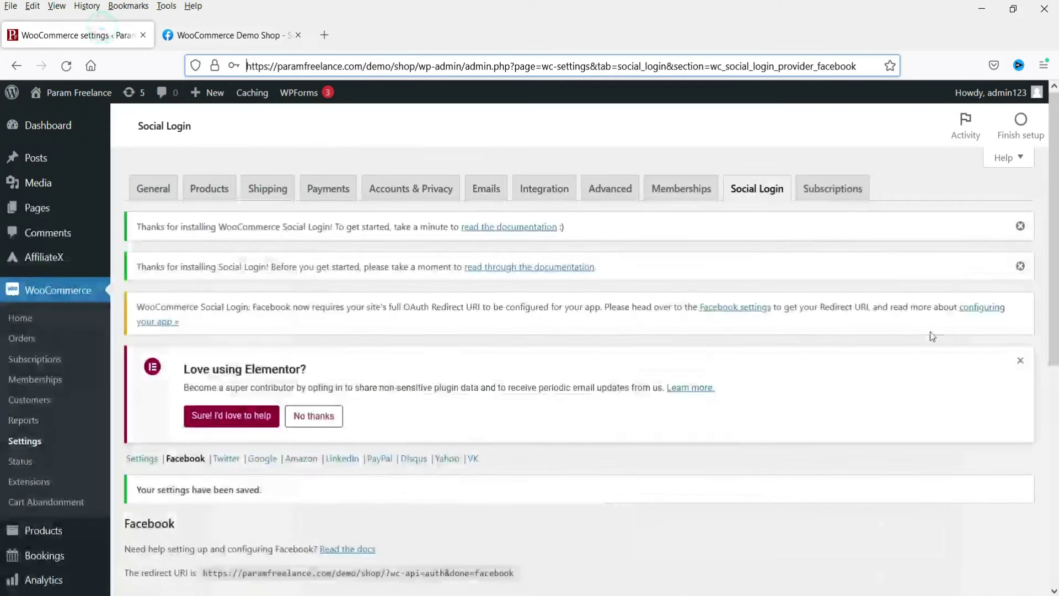
Open the paramfreelance.com home page in a new tab by stripping demo/shop/ from the address.
scroll(932, 336, down, 7)
mouse_move(72, 92)
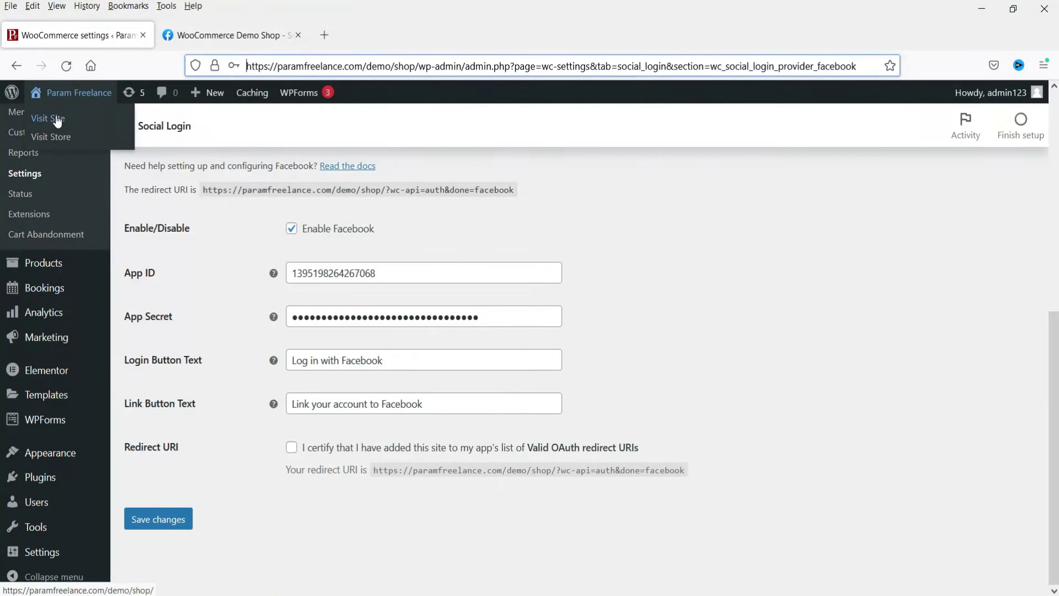
right_click(56, 115)
click(104, 130)
click(236, 36)
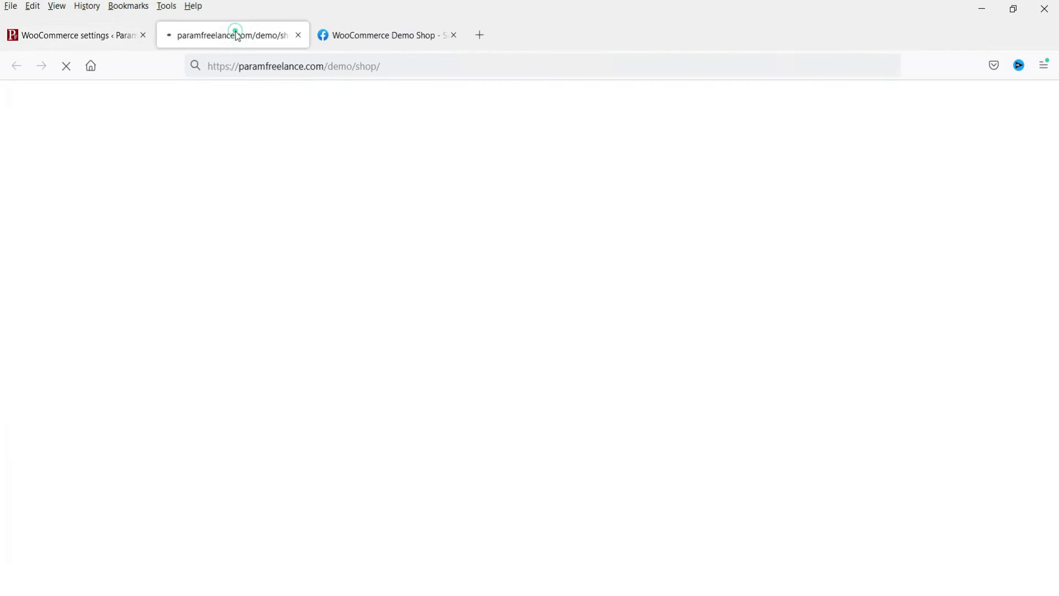
drag(346, 66, 637, 60)
click(420, 66)
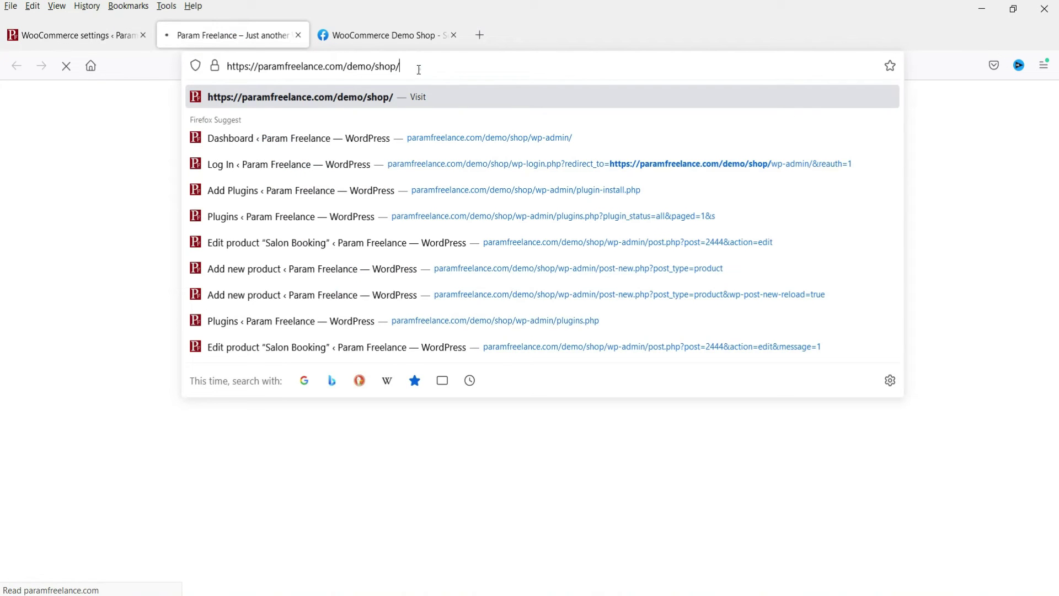
drag(347, 62, 613, 65)
key(BackSpace)
key(Return)
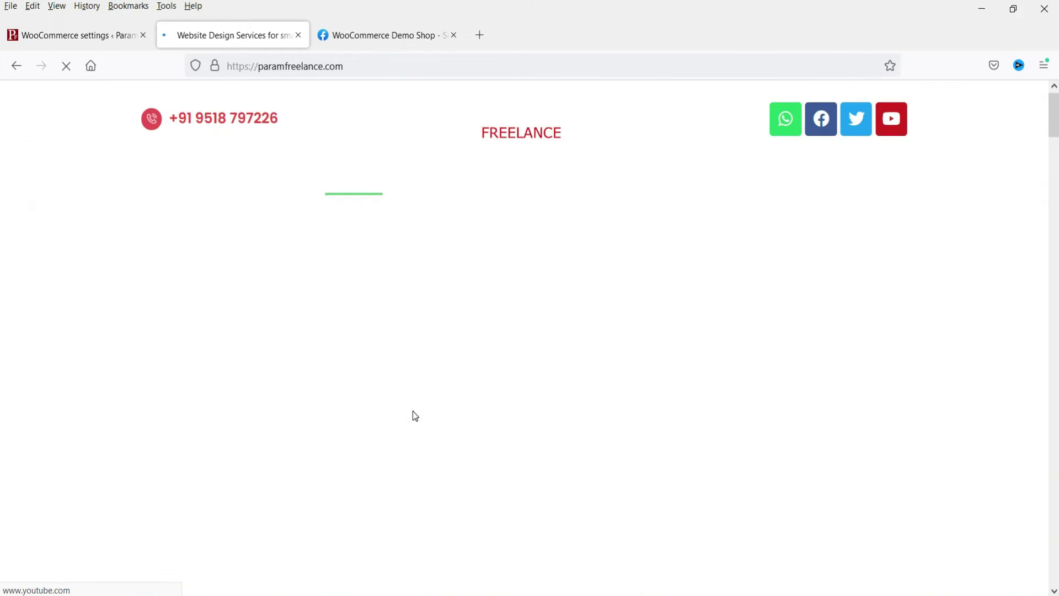
Copy the site's Privacy Policy link into the Meta app's Privacy Policy URL field.
scroll(401, 425, down, 20)
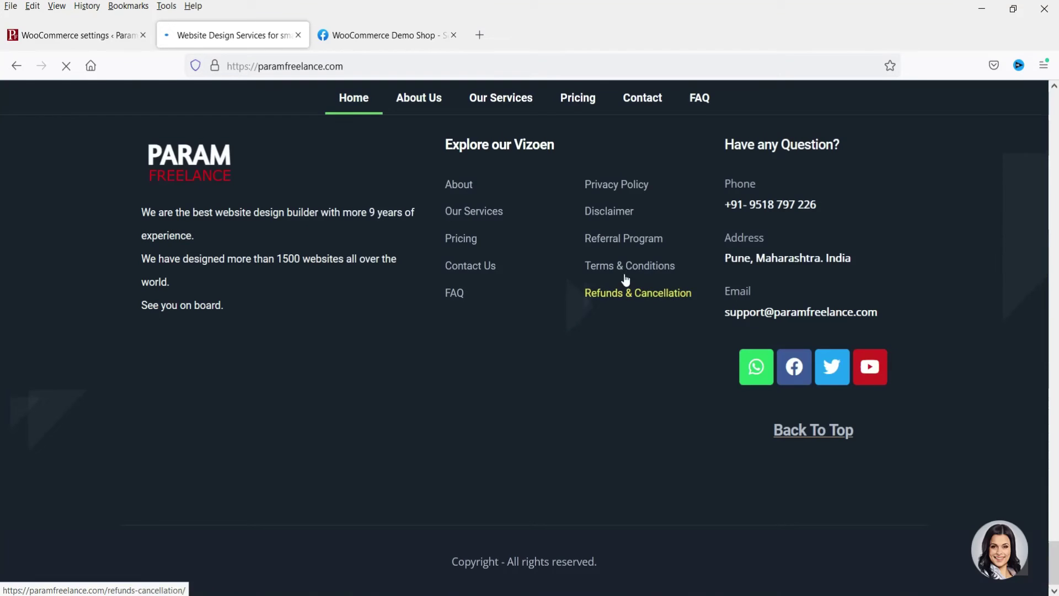
right_click(622, 187)
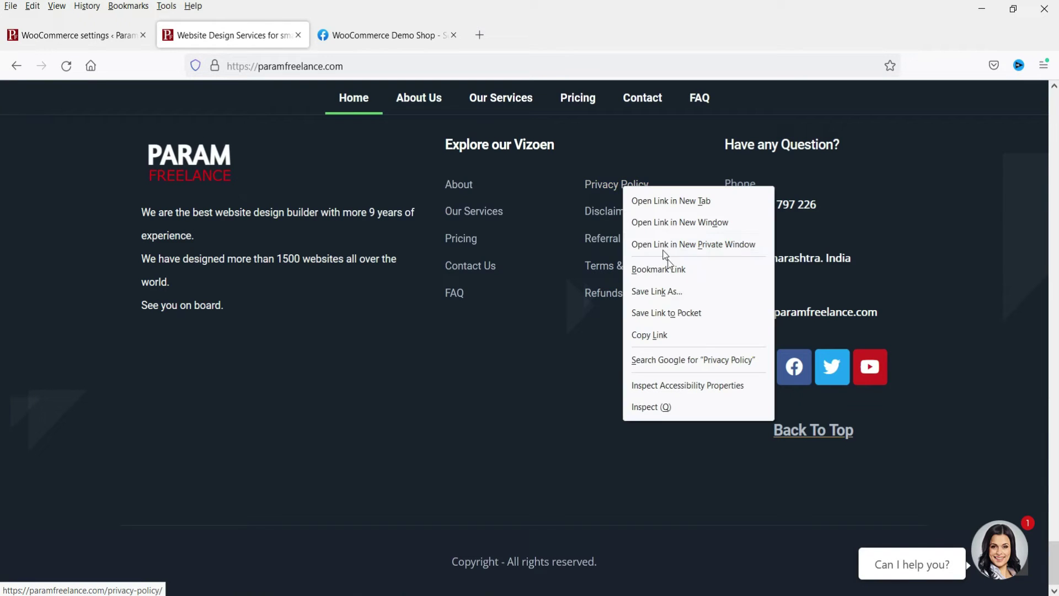
click(688, 339)
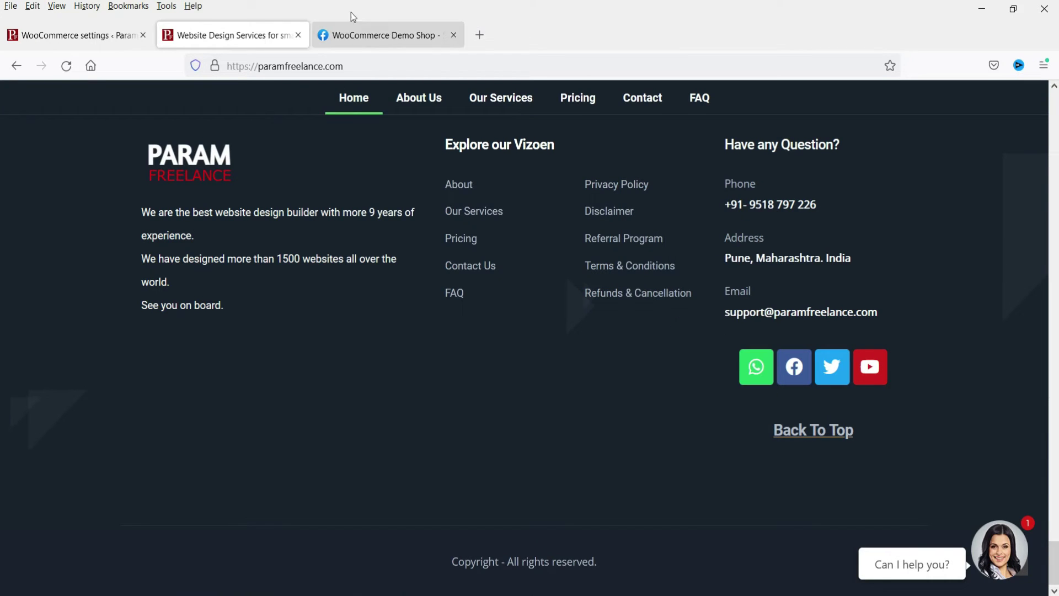
click(375, 35)
click(356, 441)
key(ctrl+v)
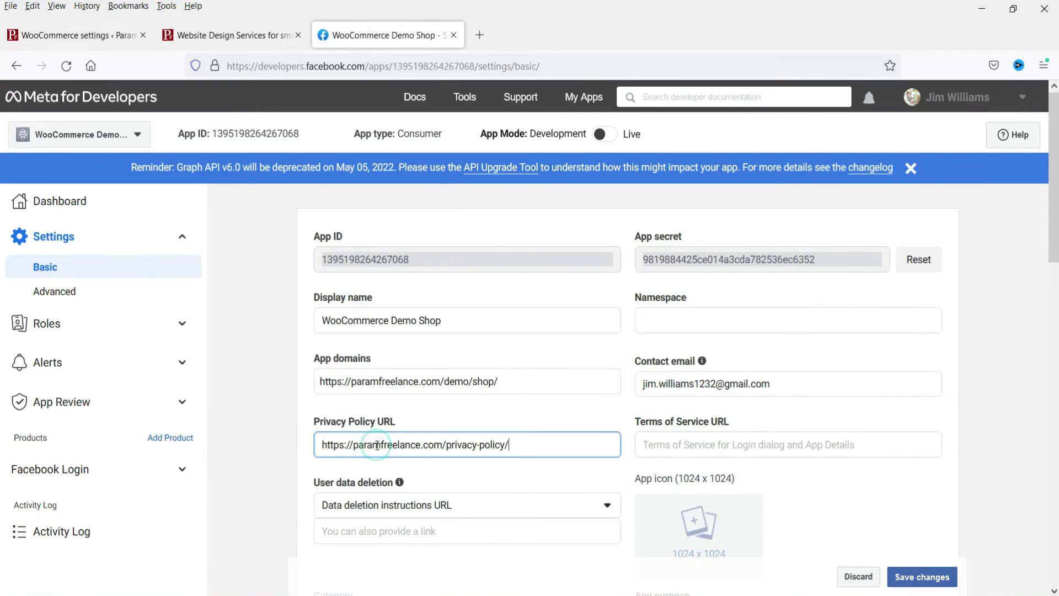
click(91, 28)
Copy the site's Terms & Conditions link for the Terms of Service URL field.
click(232, 35)
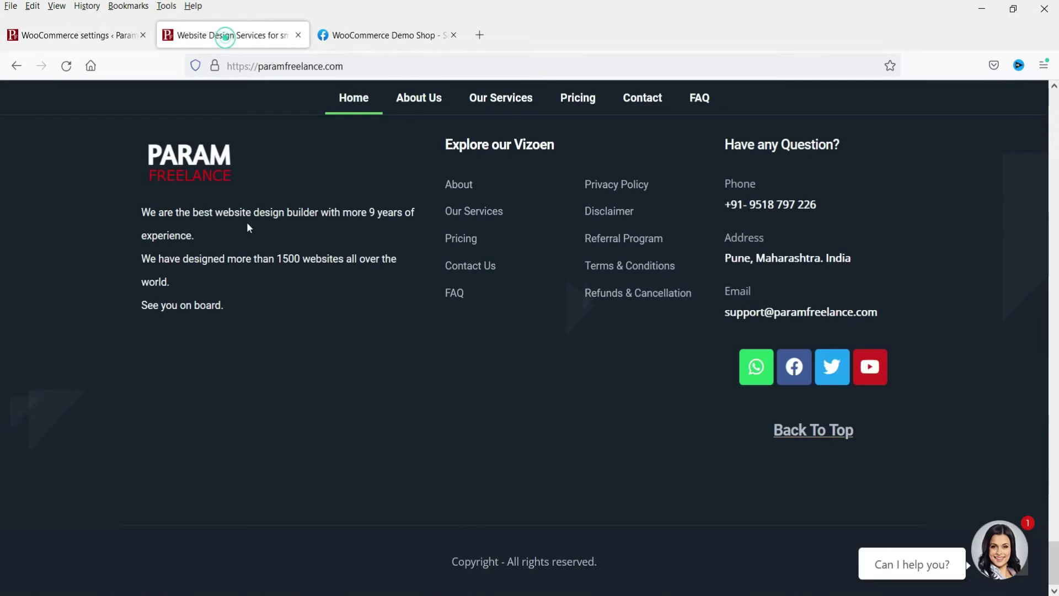
right_click(637, 265)
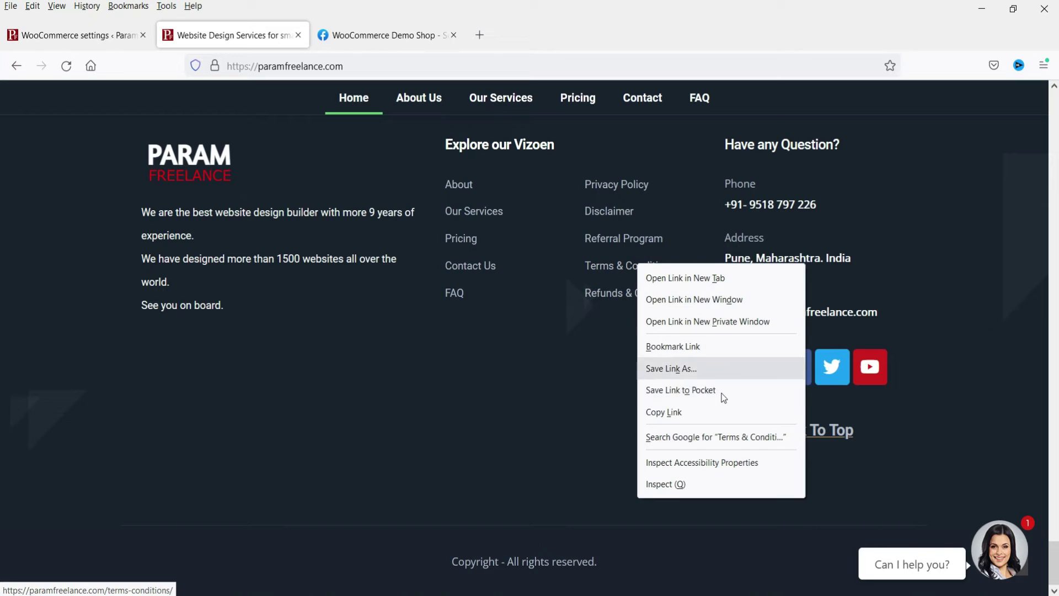
click(725, 408)
click(386, 34)
click(666, 444)
Paste the terms-conditions link into the Terms of Service URL.
key(ctrl+v)
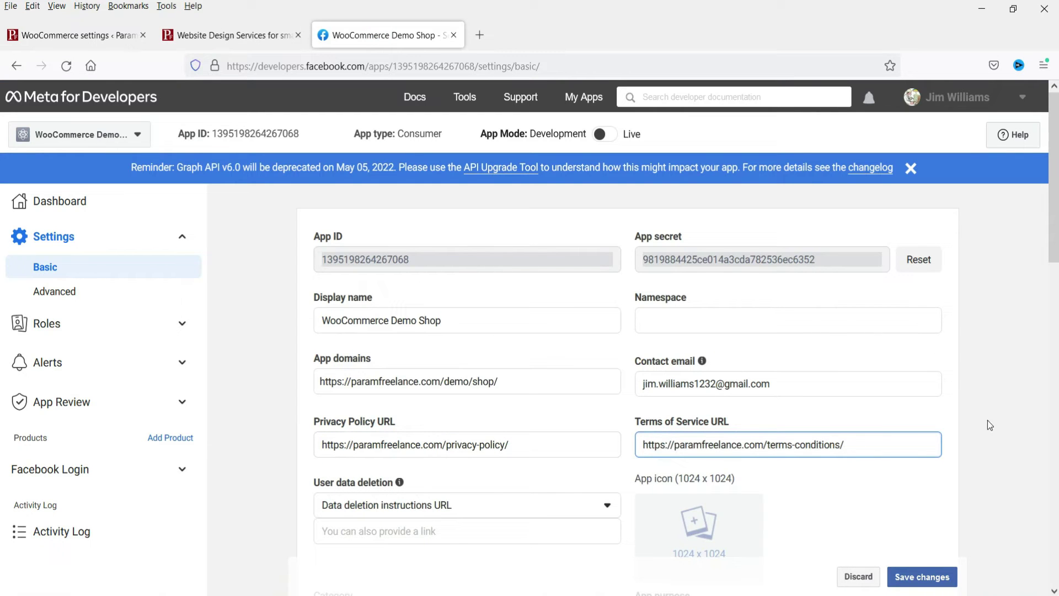
scroll(989, 425, down, 2)
click(1028, 402)
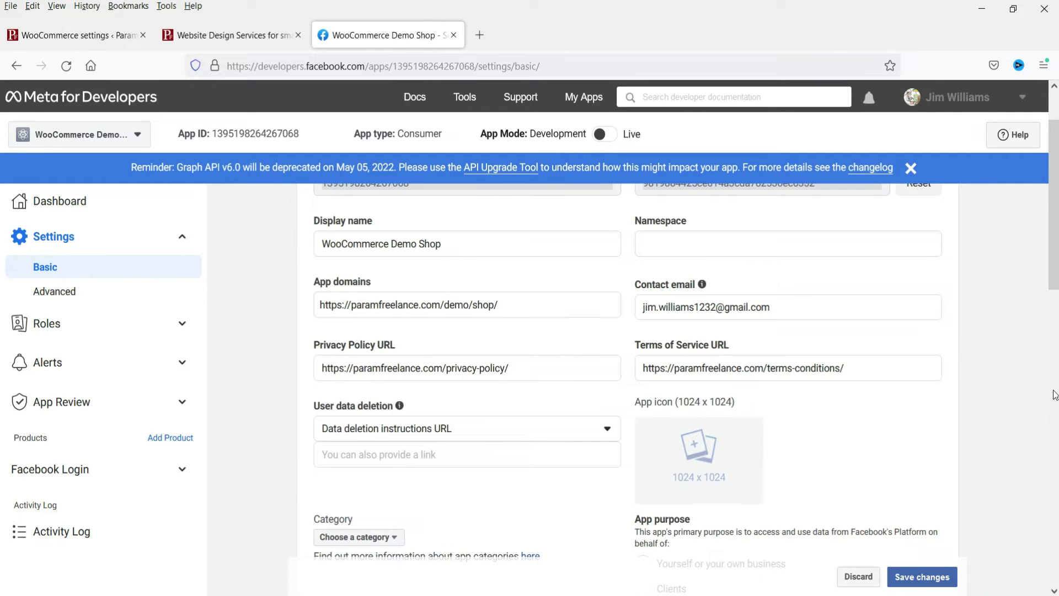
Set the app category to Business and pages and save the basic settings.
scroll(872, 385, down, 3)
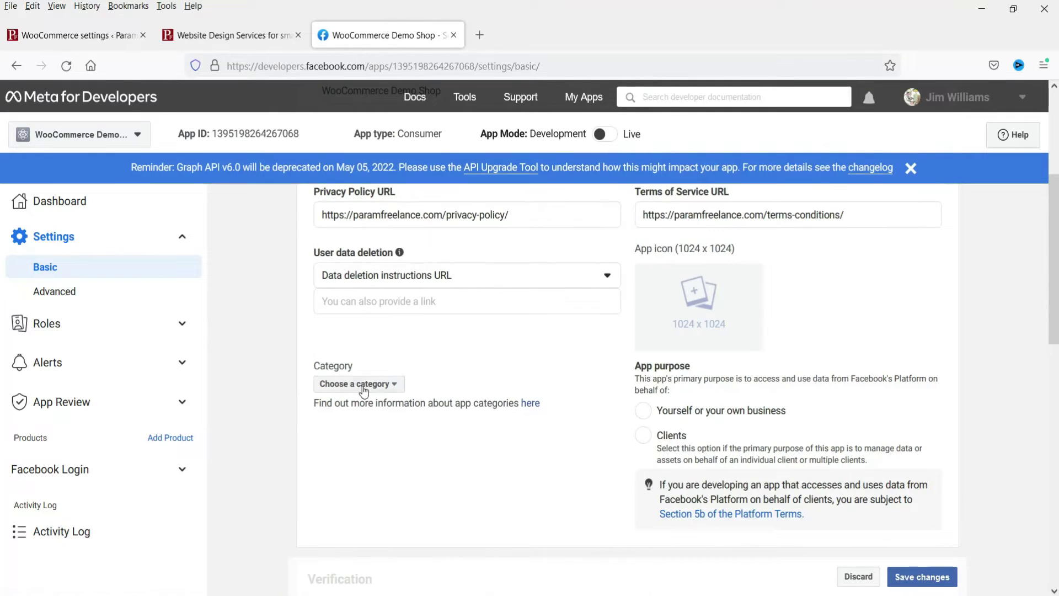
click(364, 387)
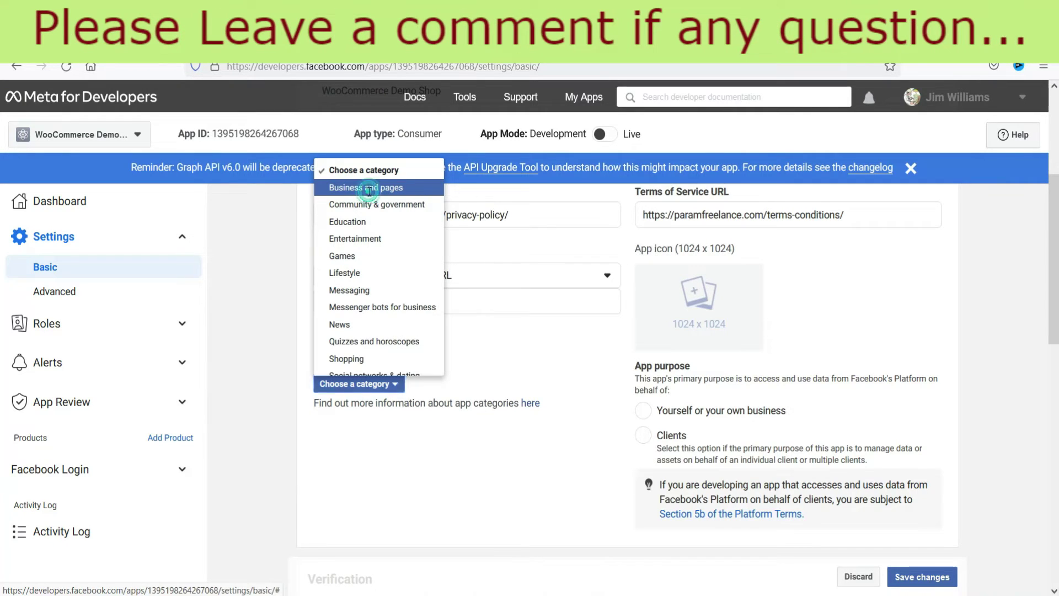
click(369, 193)
scroll(964, 552, down, 2)
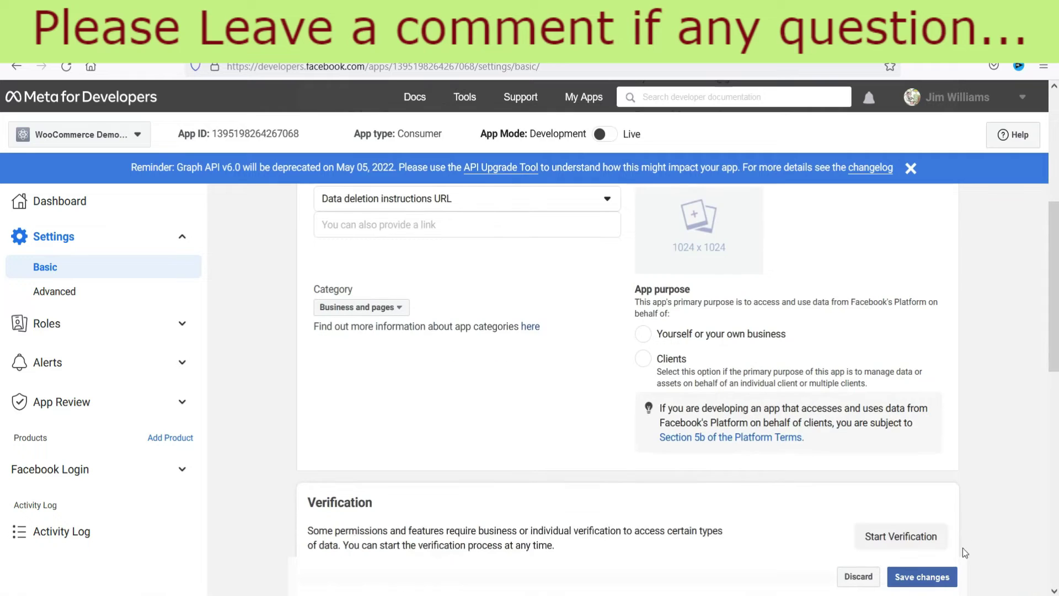
click(933, 582)
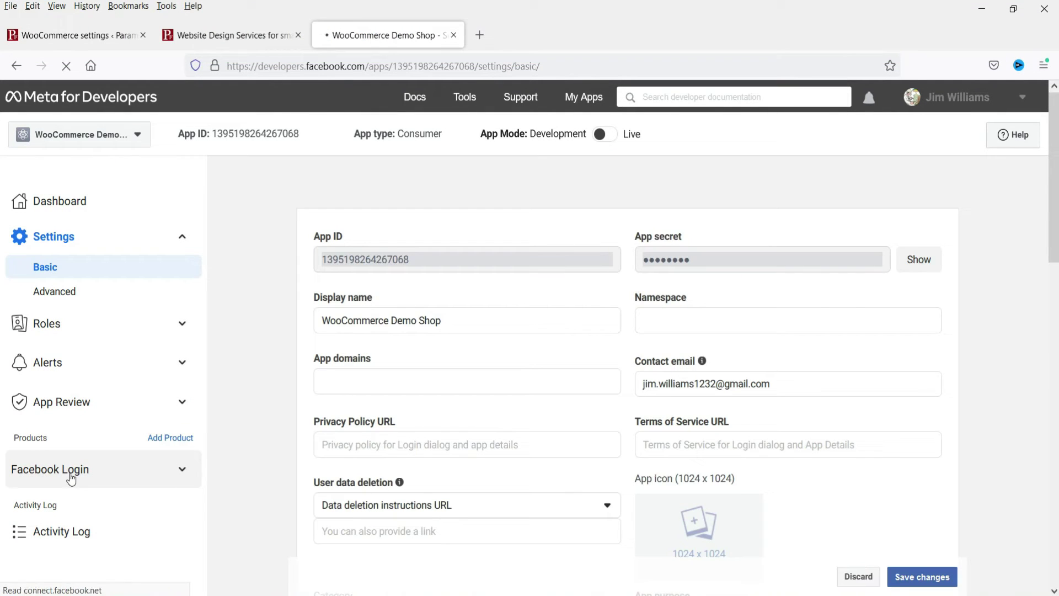
Open Facebook Login settings and go to the Valid OAuth Redirect URIs field.
click(71, 476)
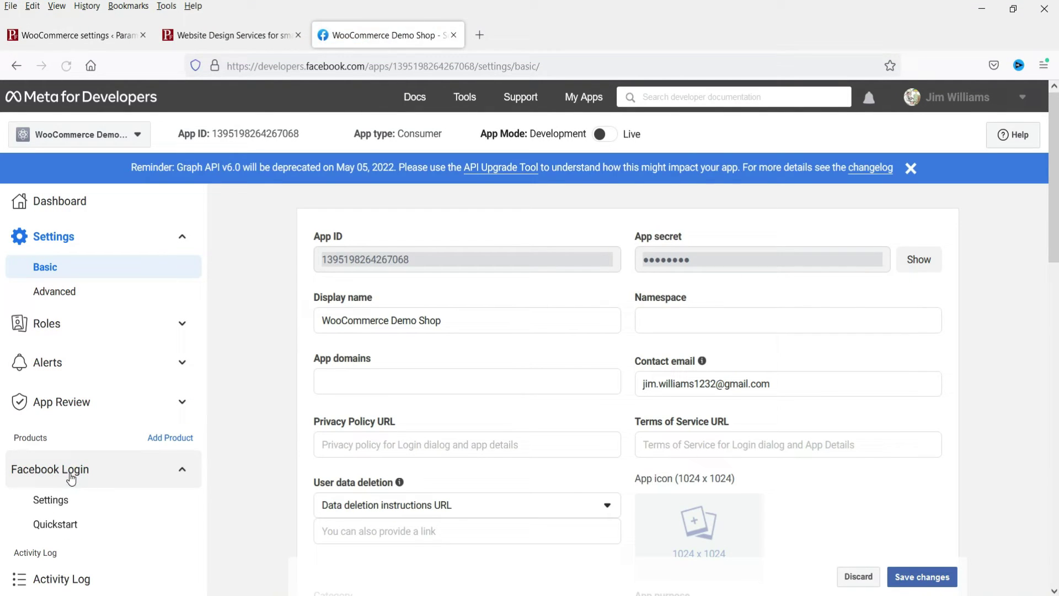
click(54, 503)
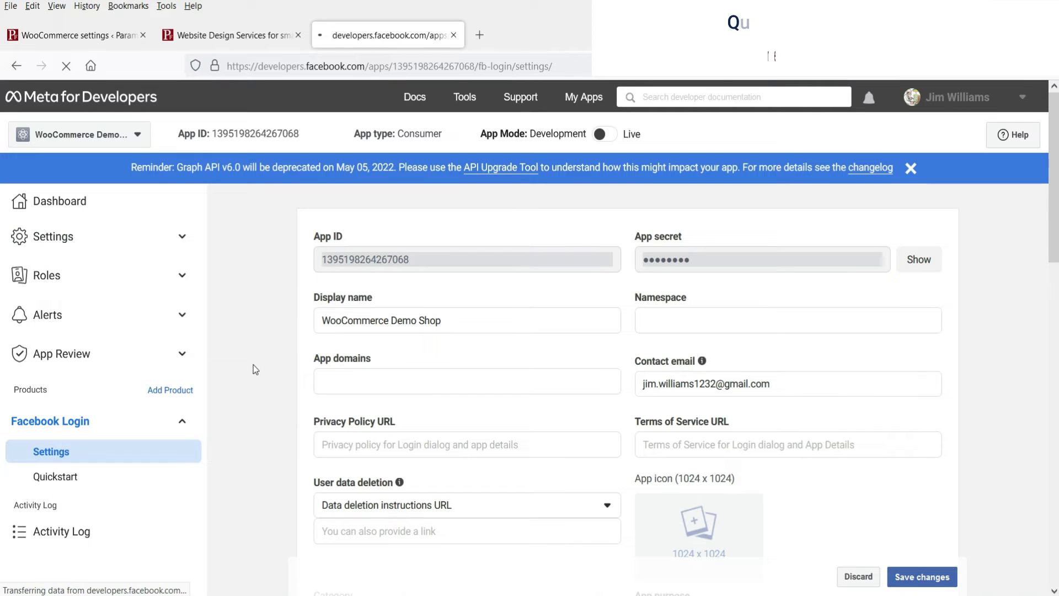
scroll(263, 364, down, 3)
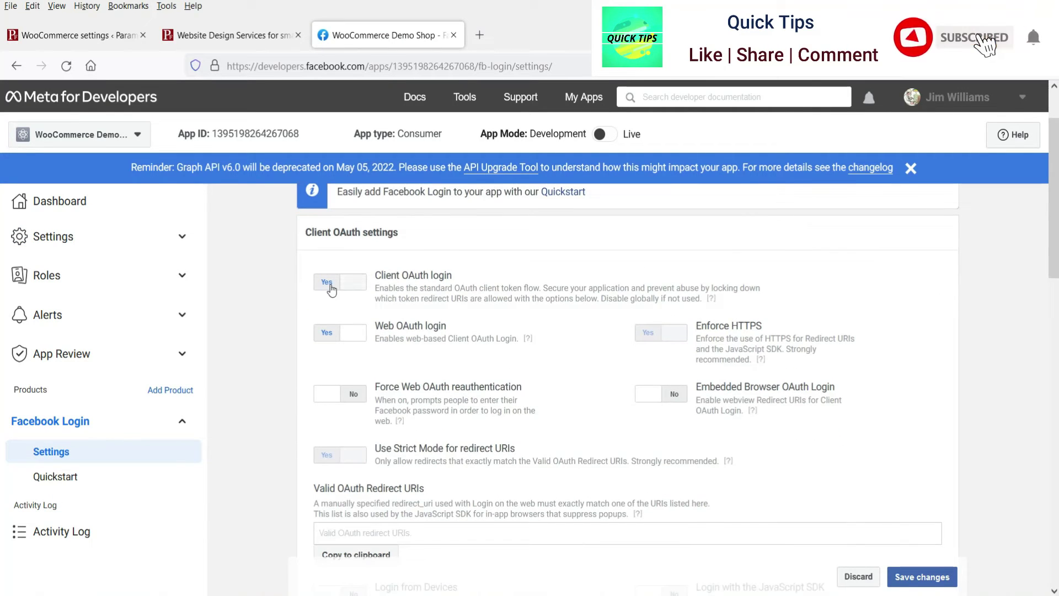
scroll(234, 407, down, 3)
click(371, 378)
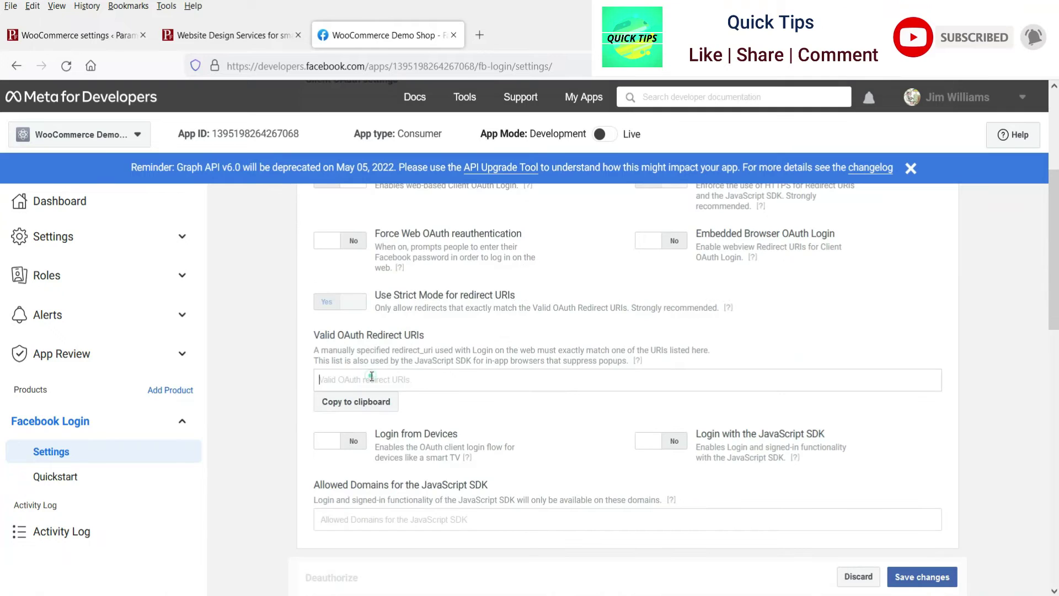
click(93, 35)
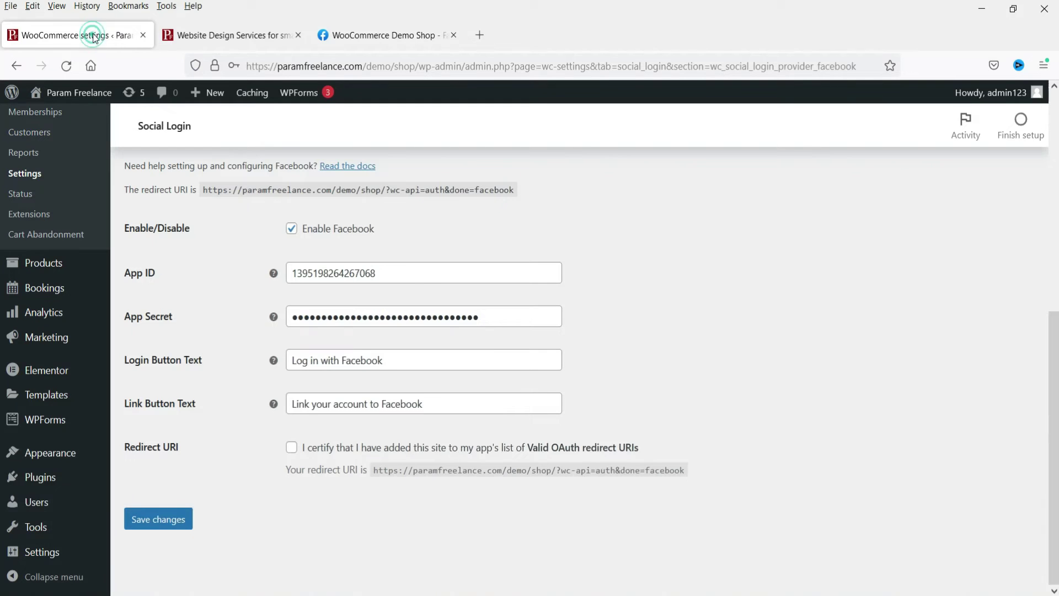
drag(204, 190, 535, 197)
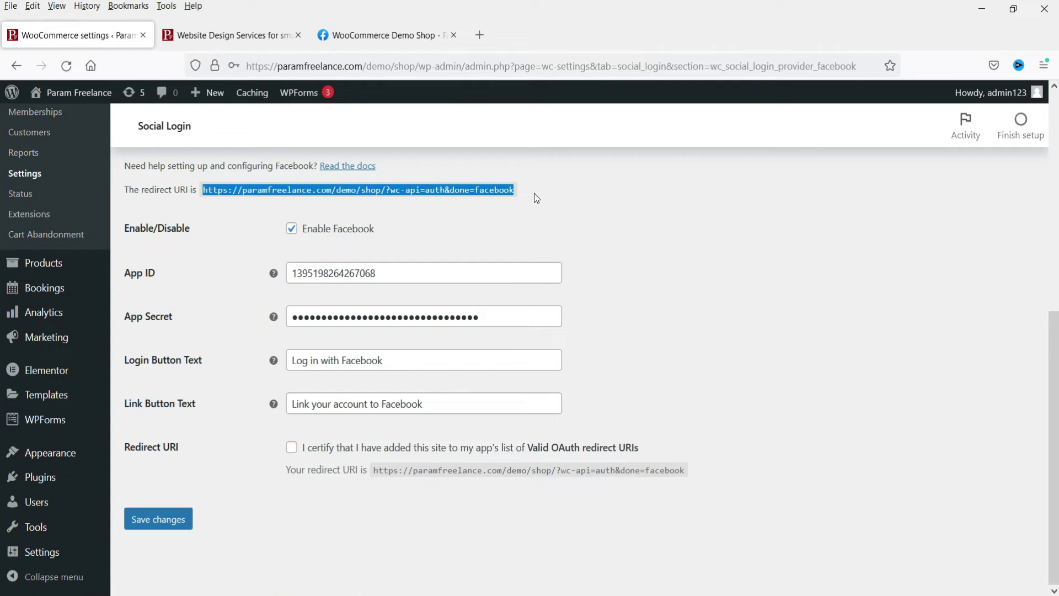
click(362, 34)
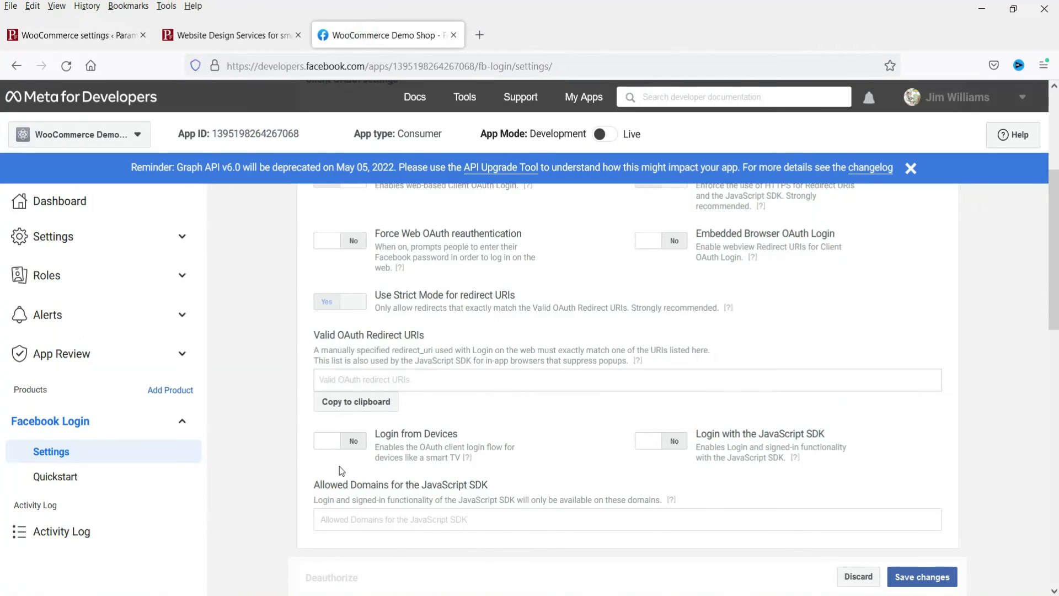
key(ctrl+v)
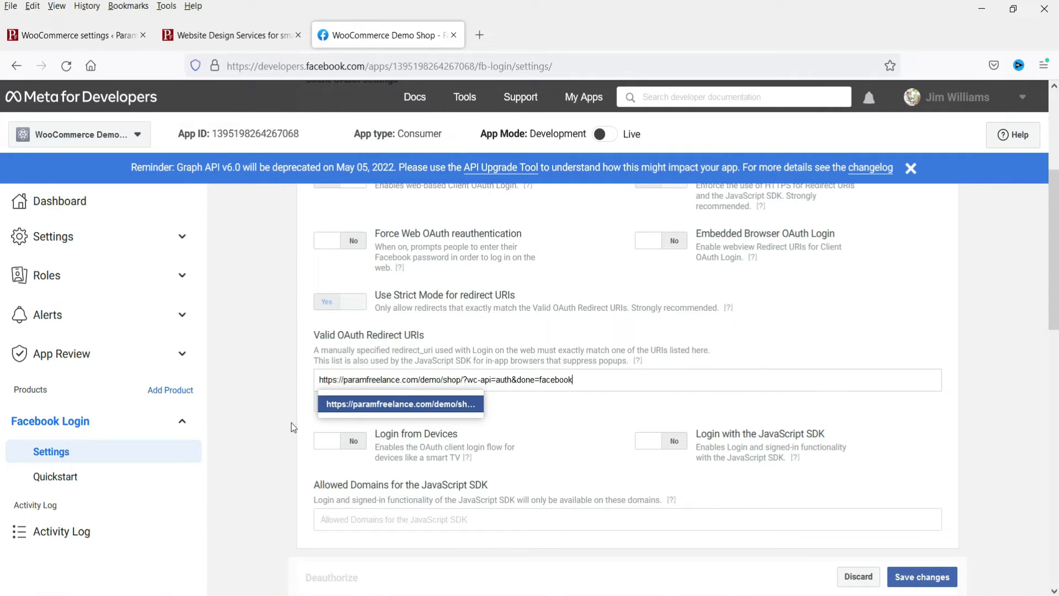
key(Return)
click(922, 577)
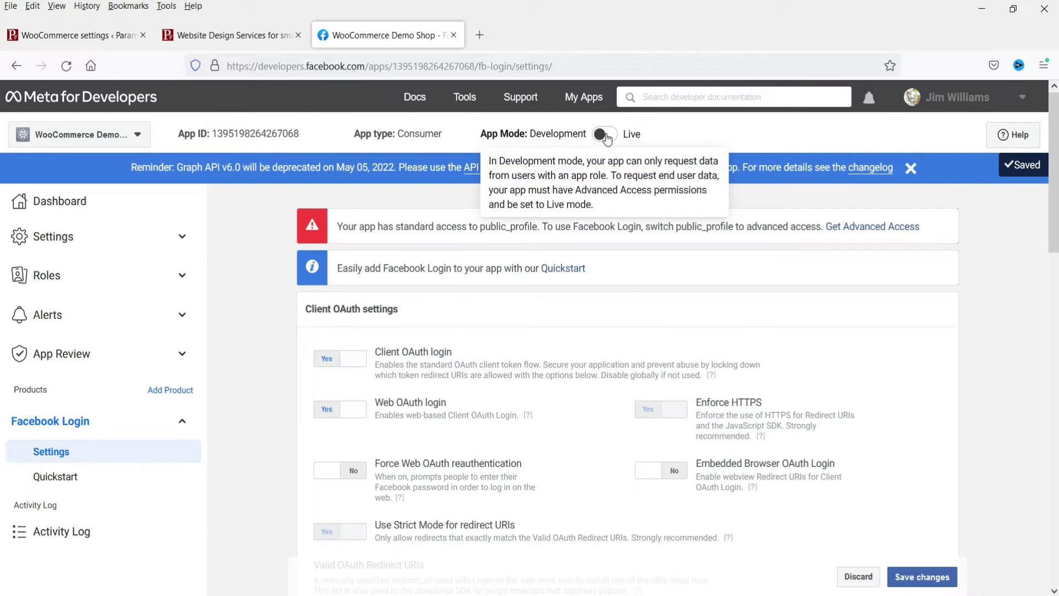
click(605, 135)
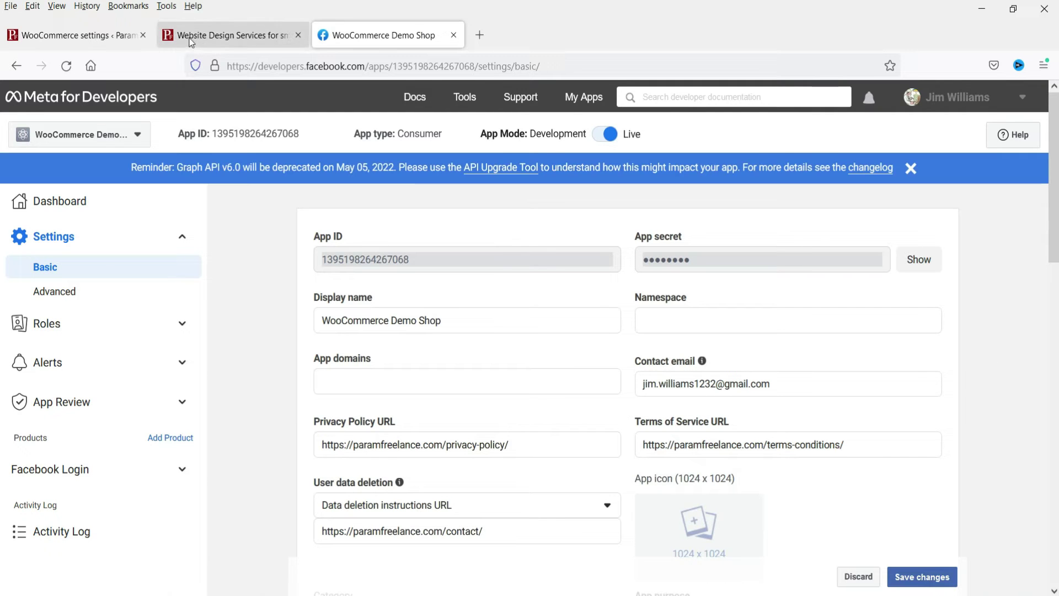
click(190, 39)
click(105, 36)
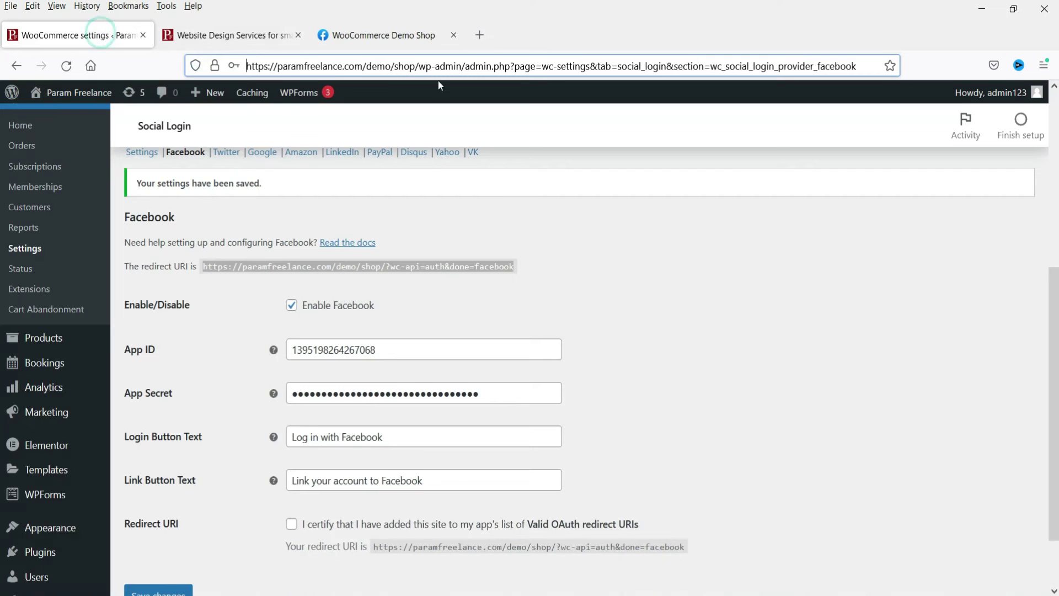
click(766, 353)
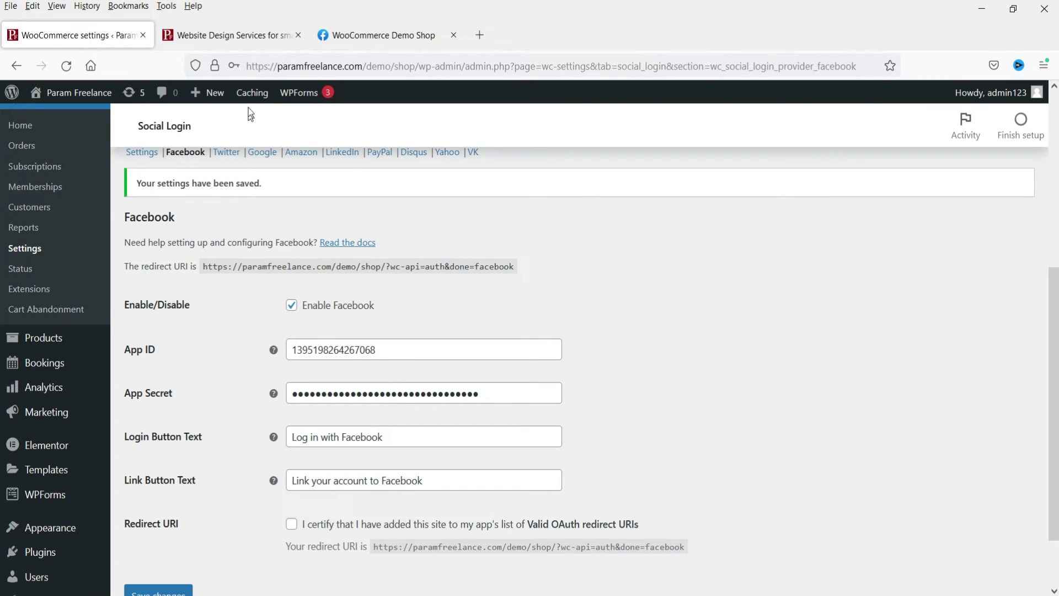
drag(419, 66, 244, 66)
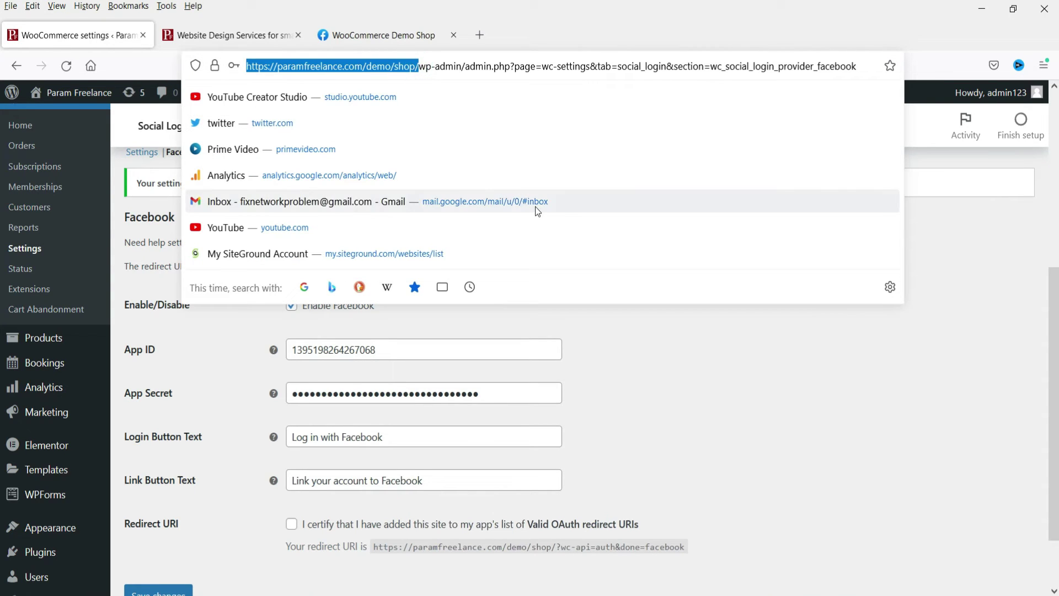
Load the storefront in a new private window and go to its My account page.
click(1043, 65)
click(985, 195)
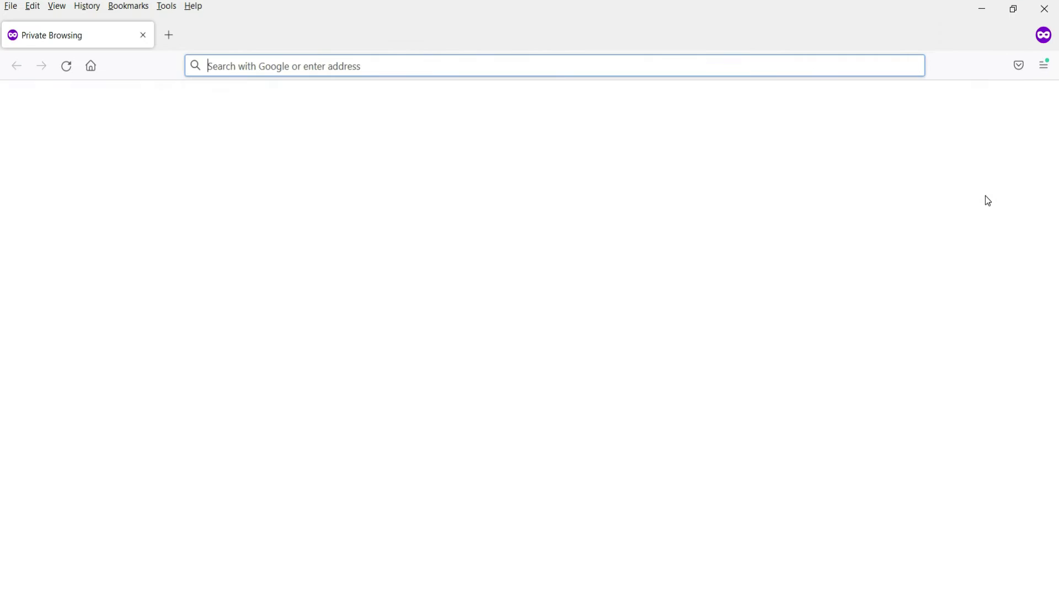
key(ctrl+v)
key(Return)
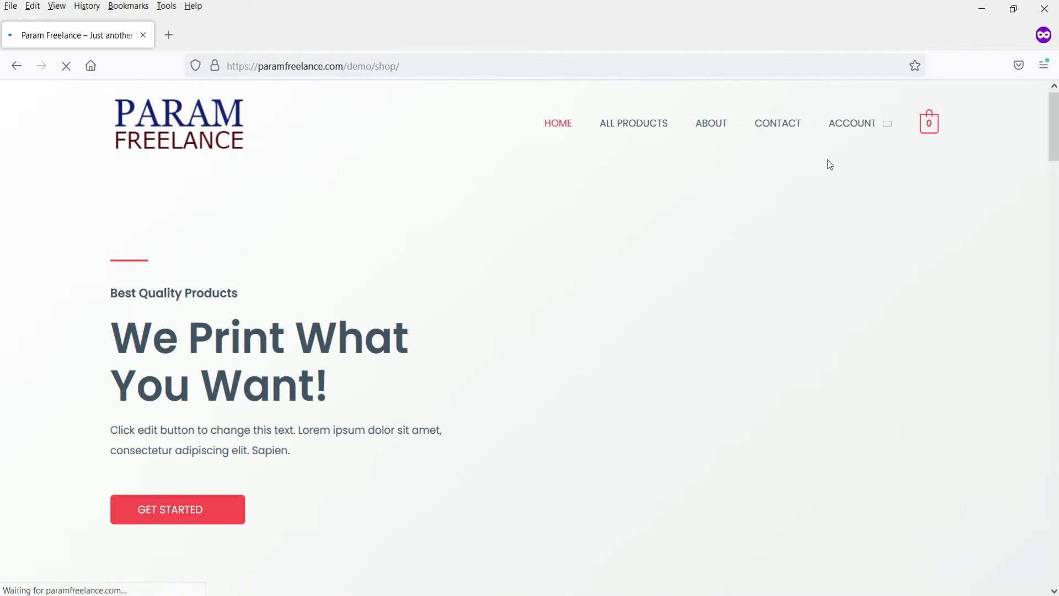
mouse_move(855, 133)
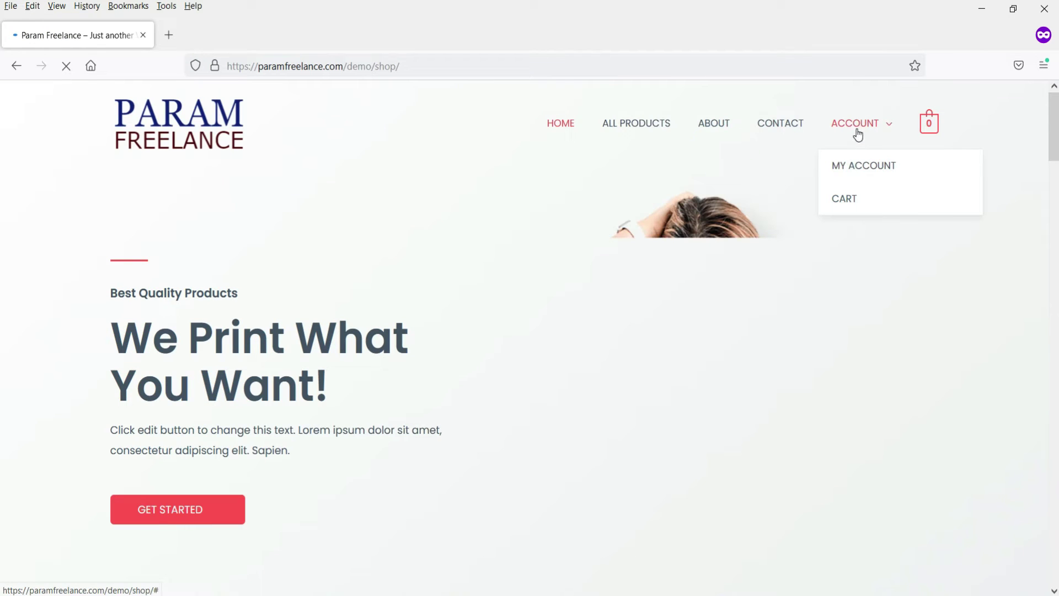
click(859, 166)
Test the Log in with Facebook and Log in with Google buttons.
scroll(845, 194, down, 5)
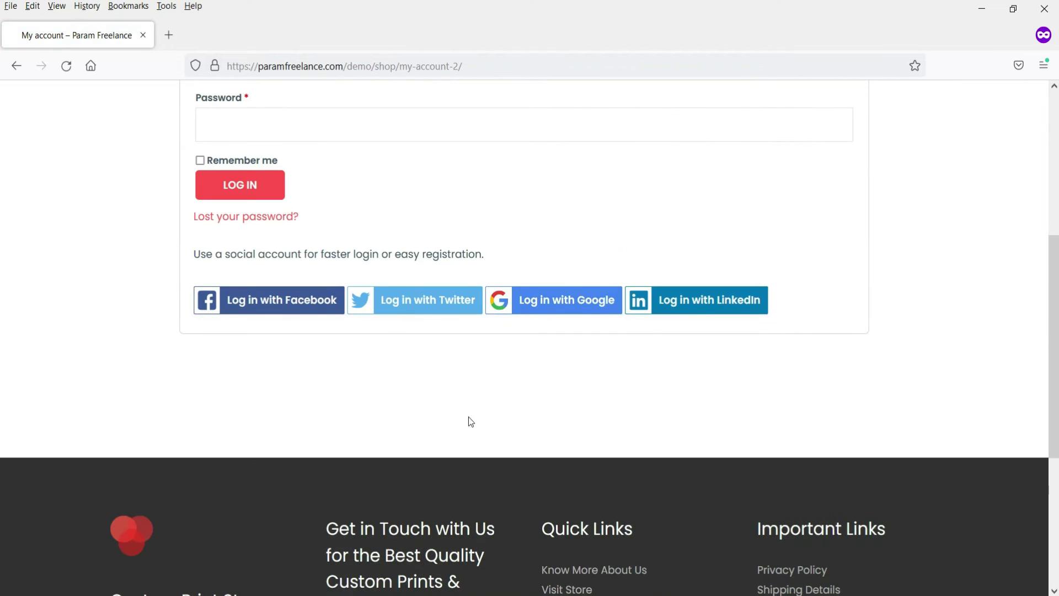
click(271, 307)
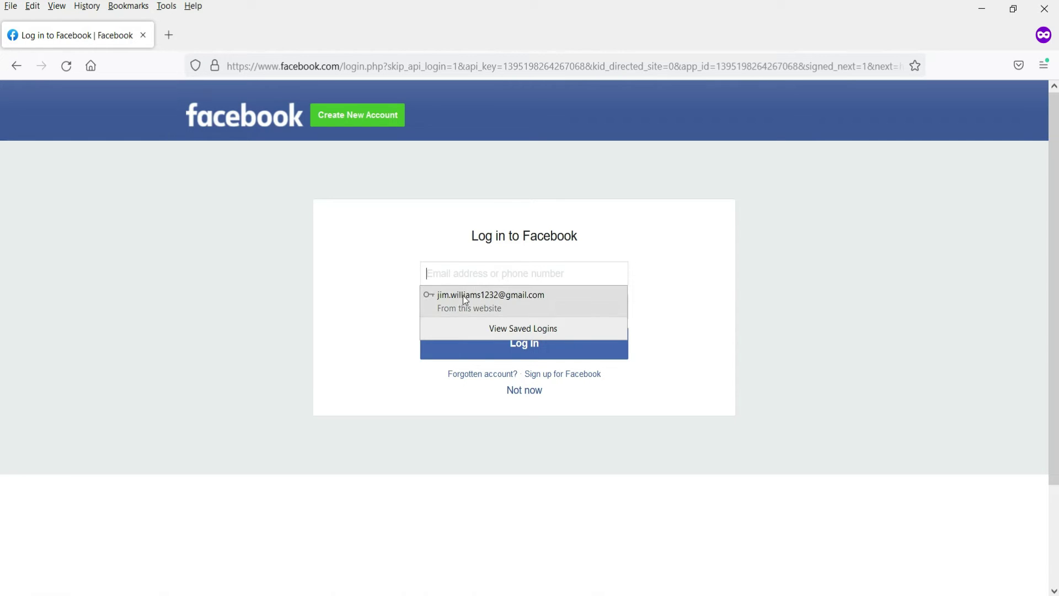
click(17, 65)
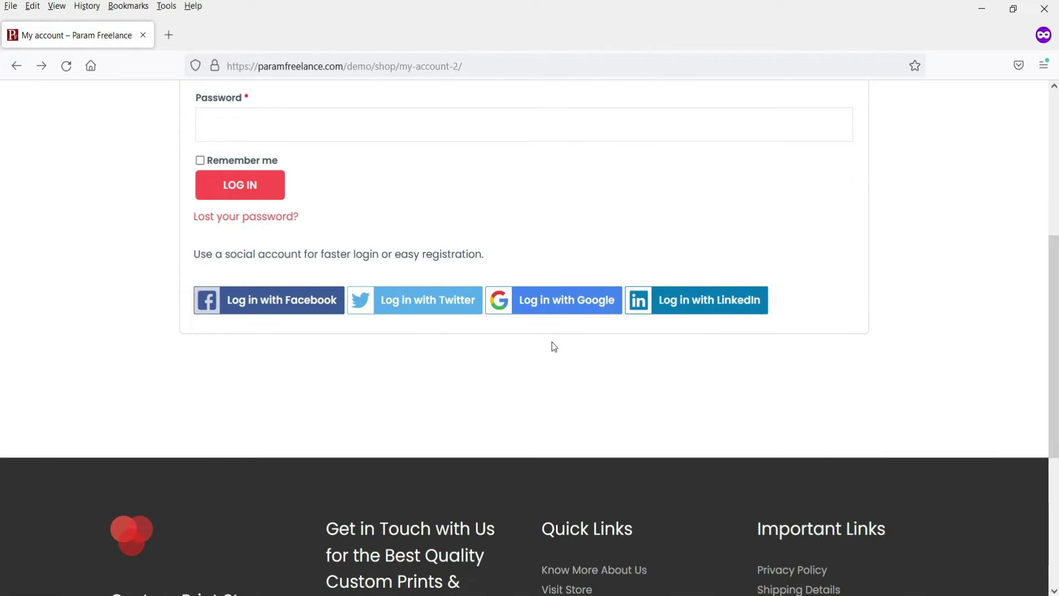
click(562, 312)
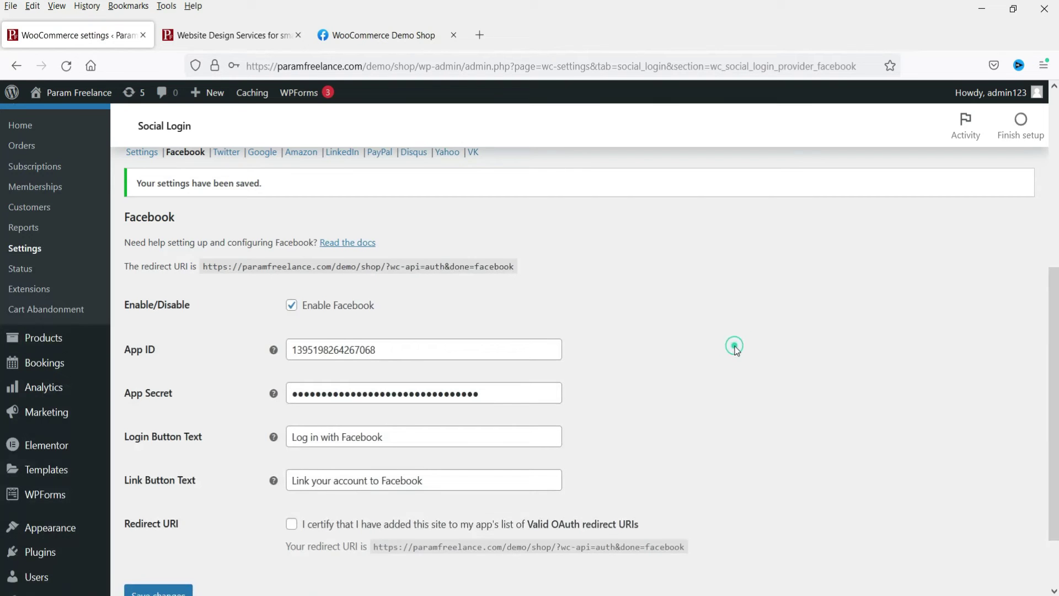
Disable Twitter login and save its settings.
scroll(736, 351, up, 4)
scroll(288, 511, down, 3)
click(226, 228)
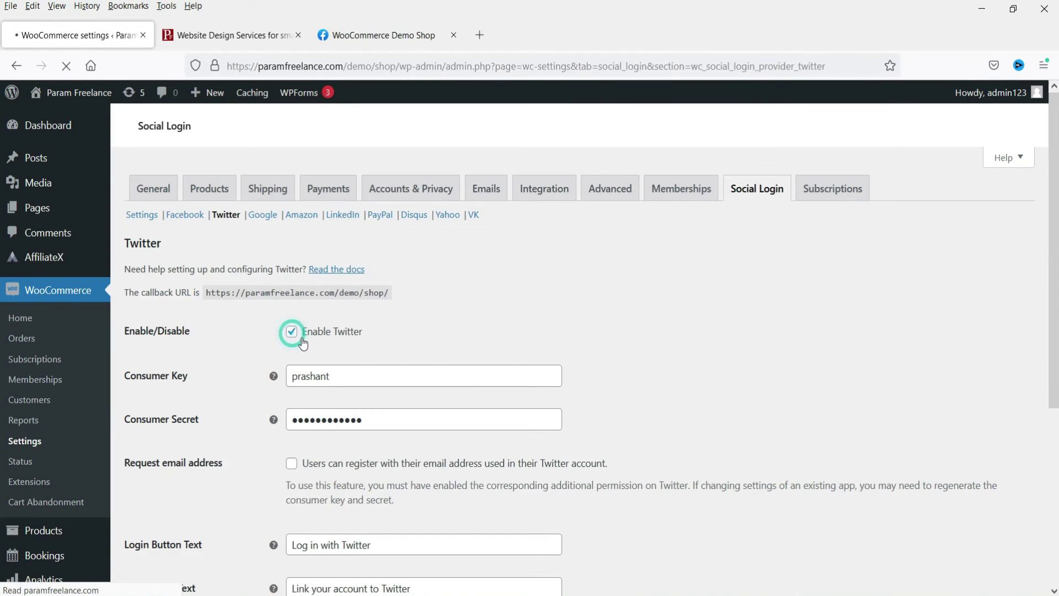
scroll(424, 335, down, 5)
scroll(221, 469, down, 1)
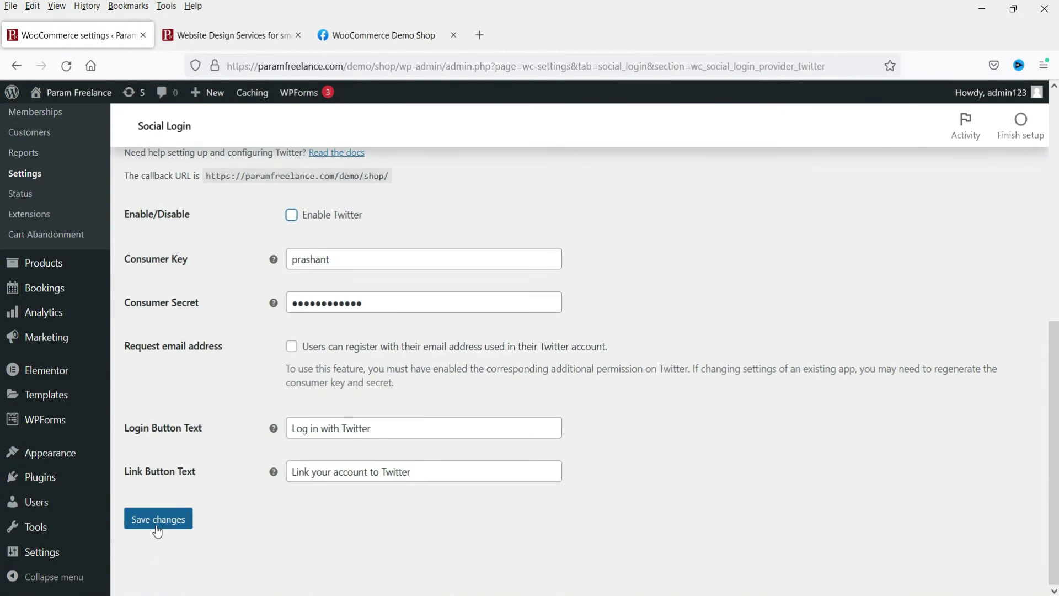
click(158, 519)
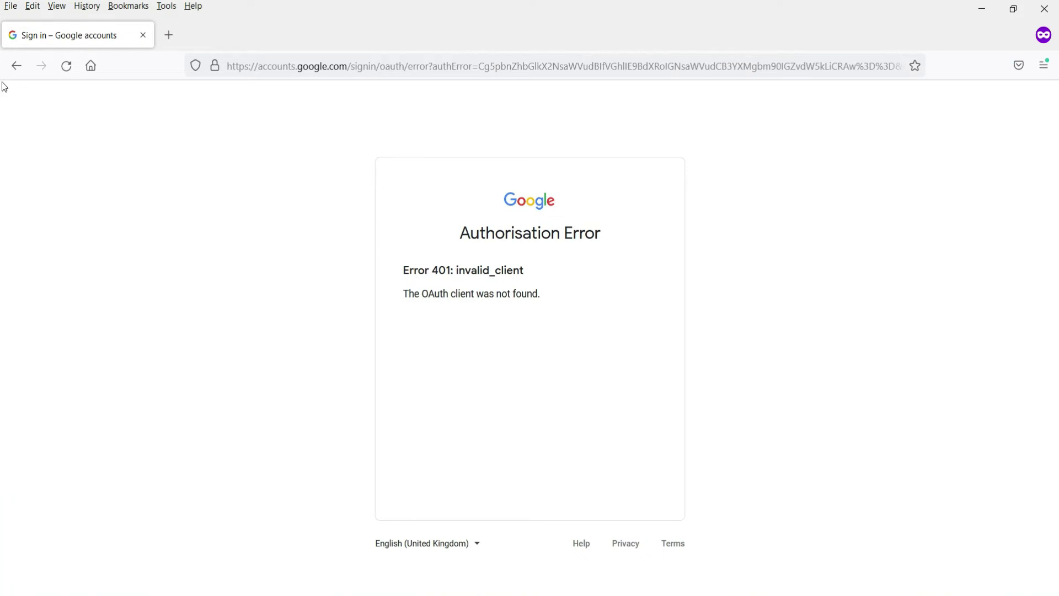
Return from the Google error and try the LinkedIn login on the shop.
click(17, 66)
click(724, 312)
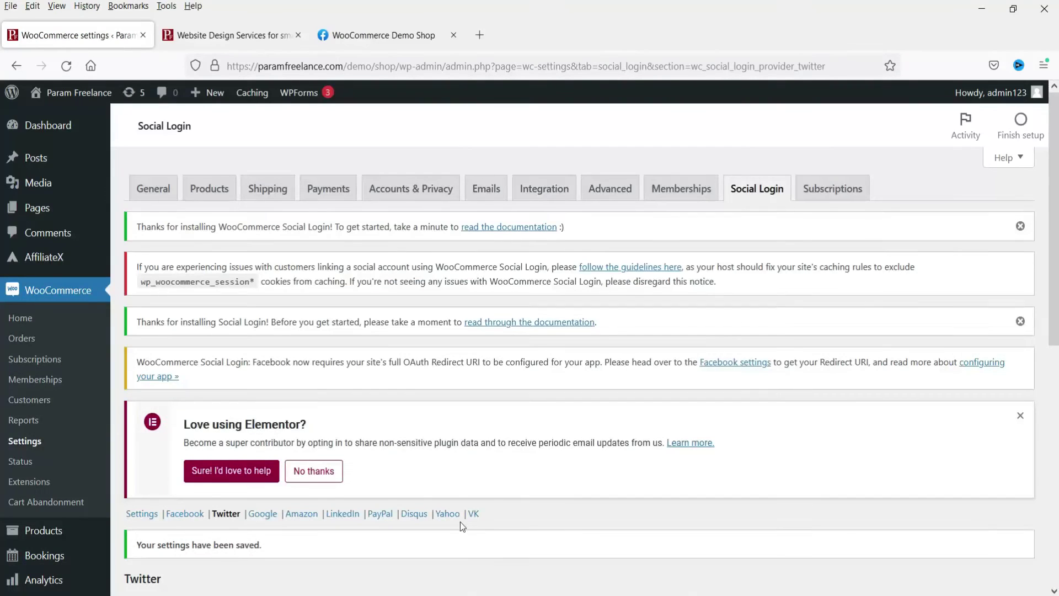
scroll(450, 455, down, 4)
Disable LinkedIn login, save it, and open the Google provider settings.
click(342, 284)
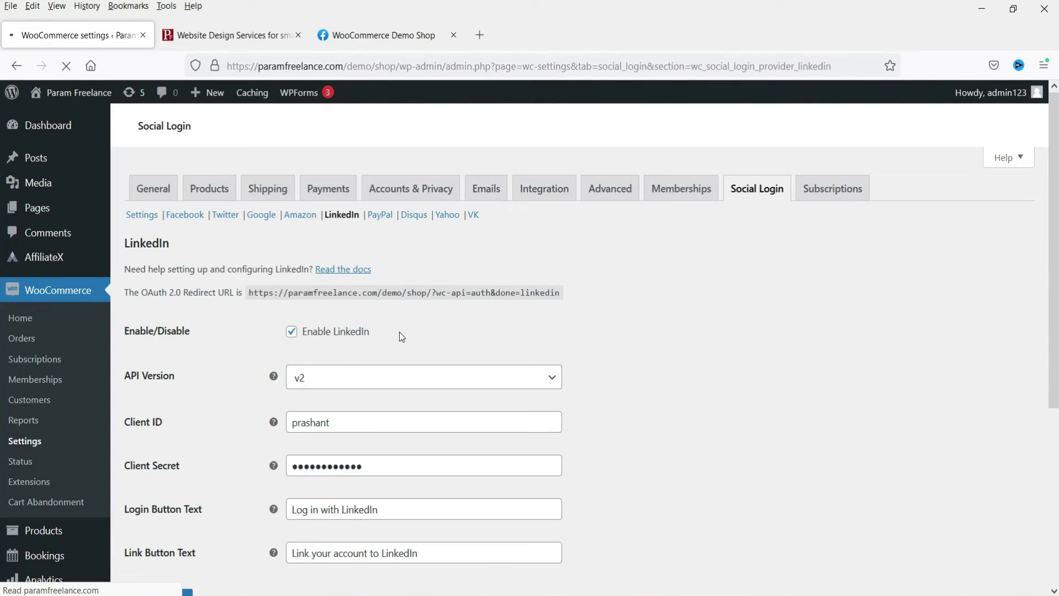
click(291, 332)
scroll(293, 495, down, 5)
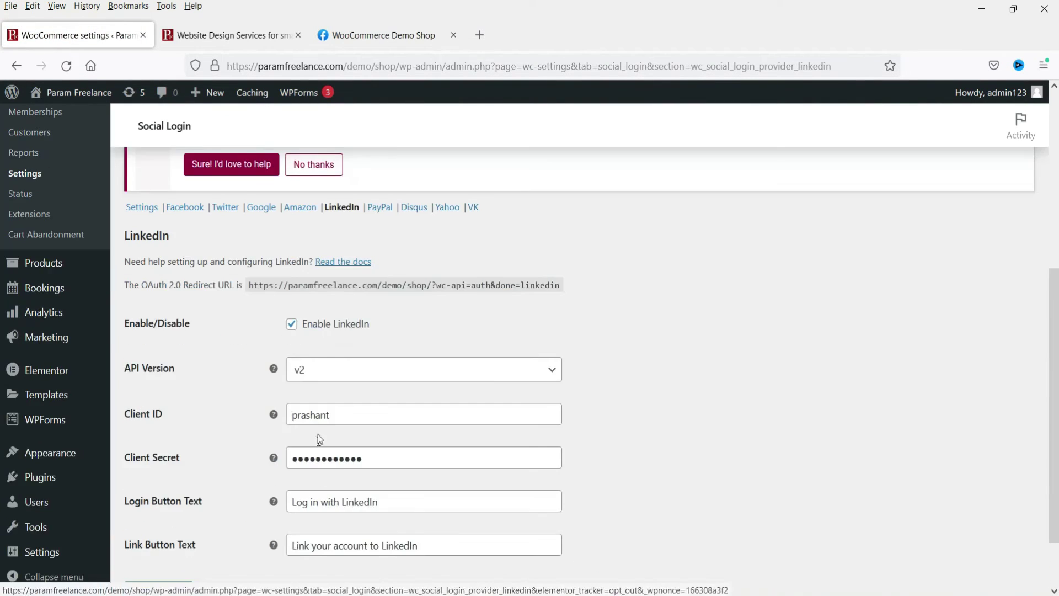
click(291, 323)
scroll(384, 368, down, 1)
click(158, 518)
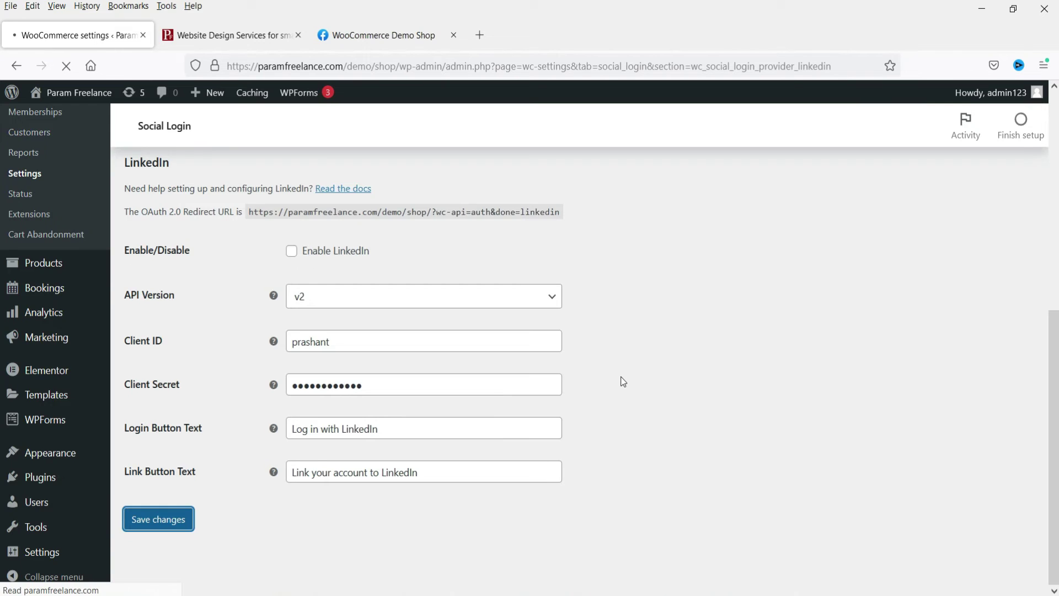
scroll(398, 388, down, 4)
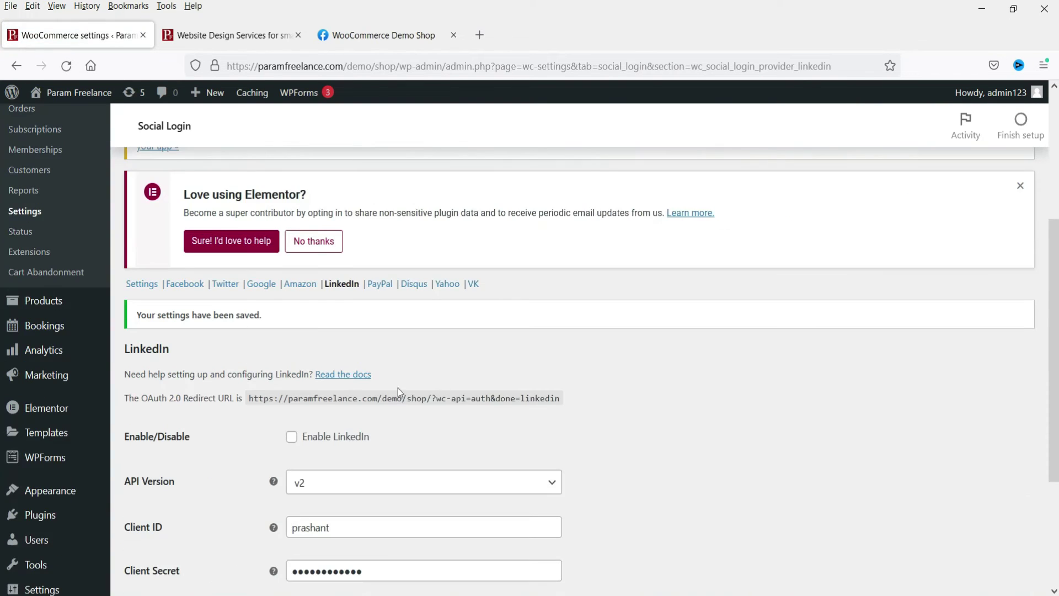
click(260, 284)
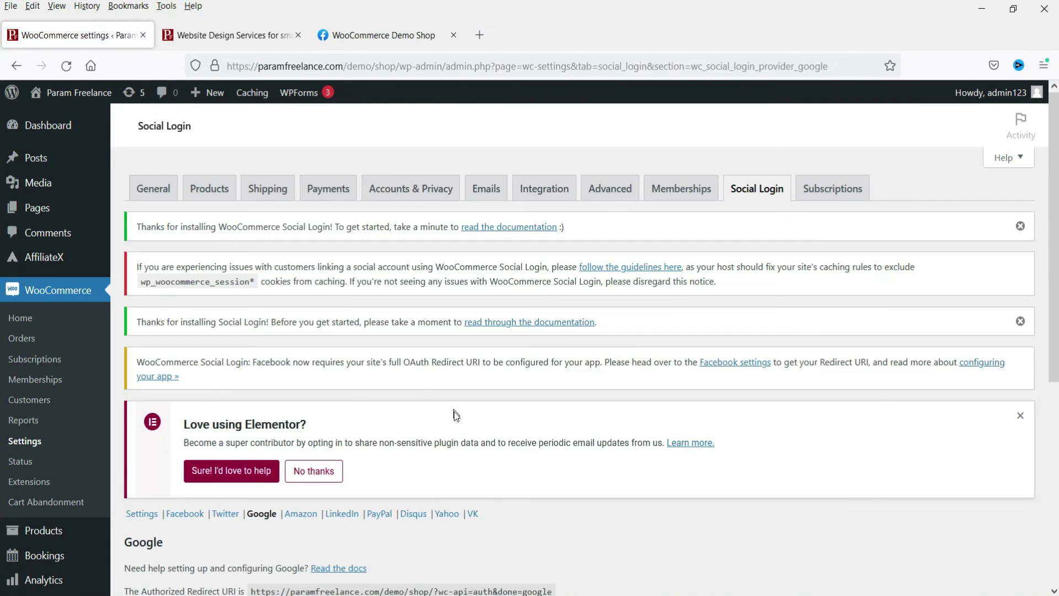
Open the Google setup docs in a new tab and launch console.cloud.google.com from its Connecting Google section.
scroll(283, 341, down, 5)
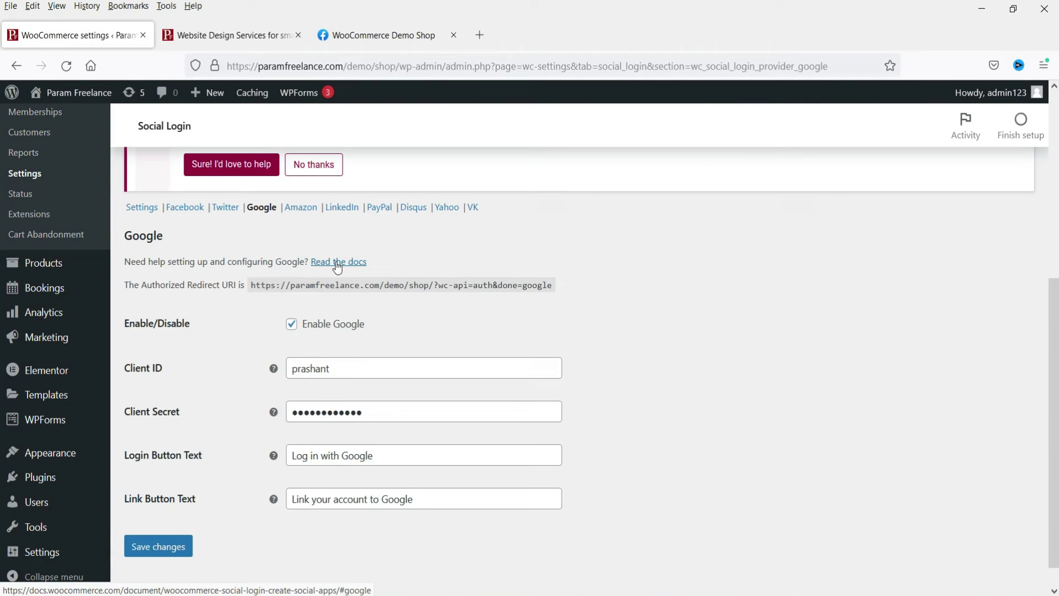
right_click(347, 302)
click(386, 317)
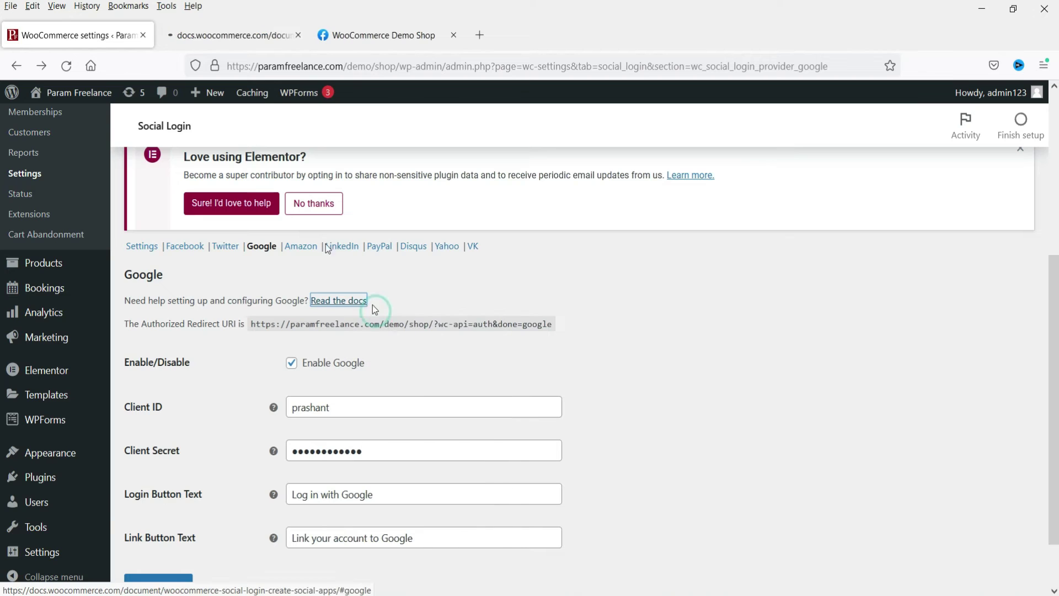
click(229, 37)
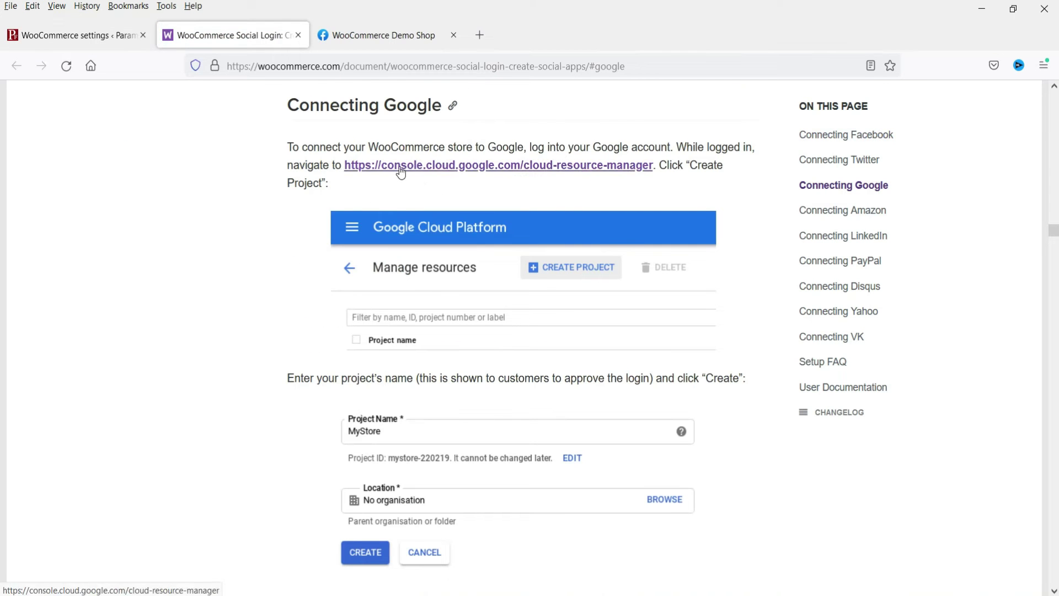
middle_click(450, 169)
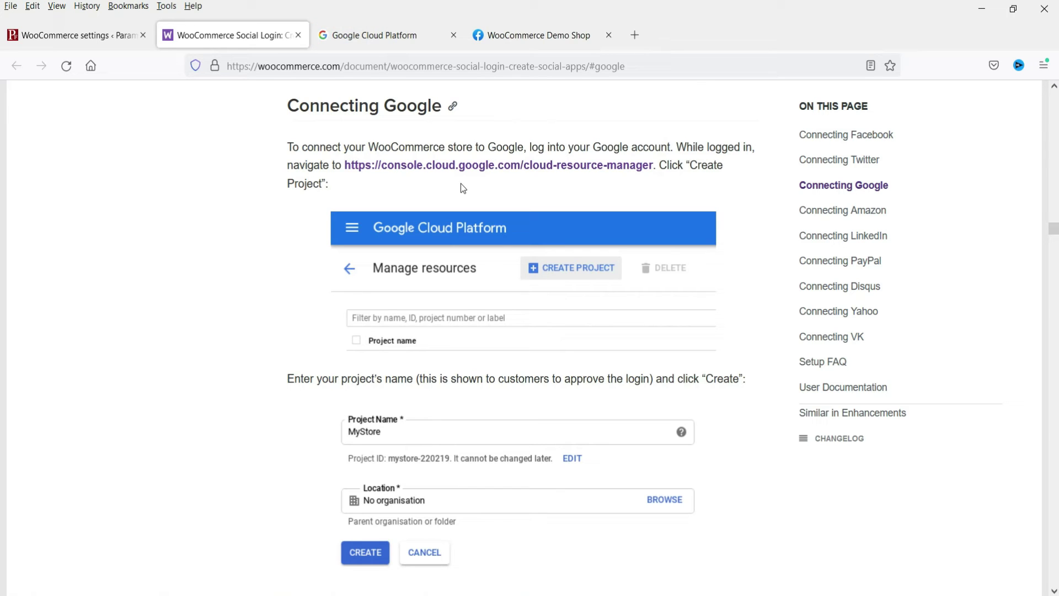
Sign in to Google Cloud with the chosen account and go to project creation.
click(375, 36)
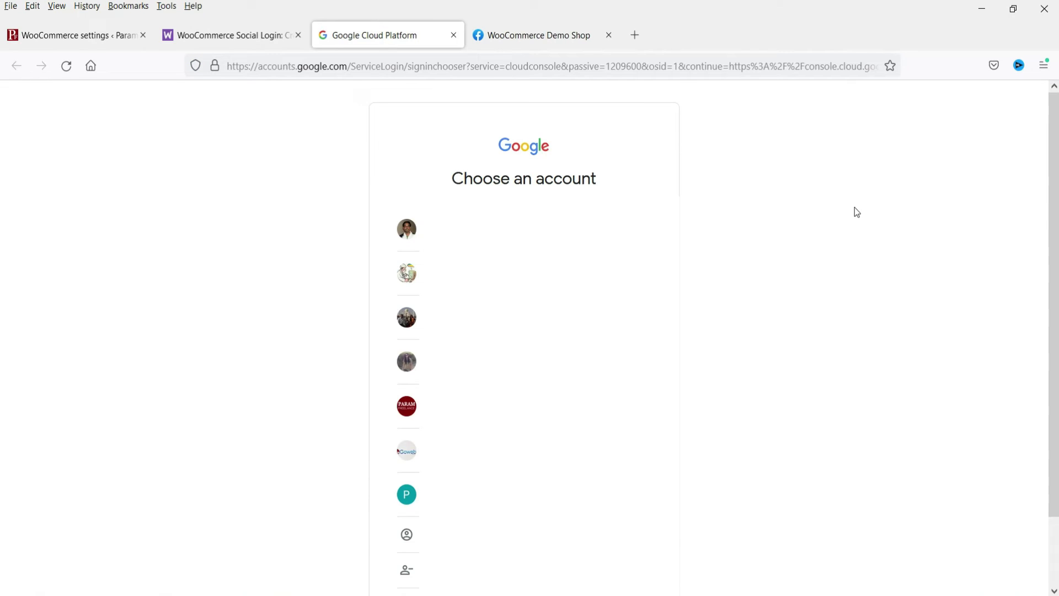
scroll(845, 208, down, 3)
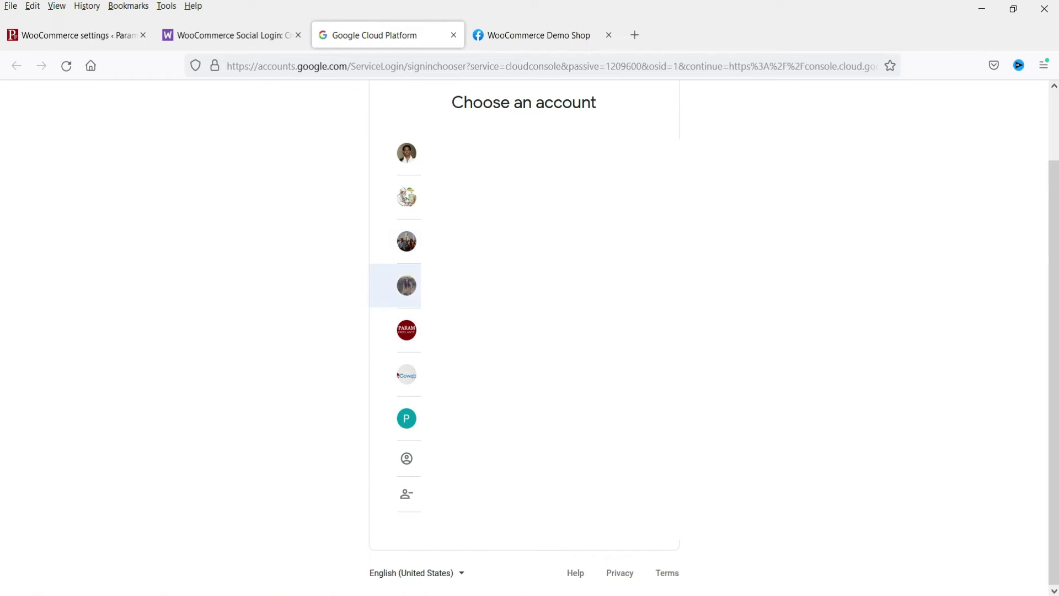
click(395, 197)
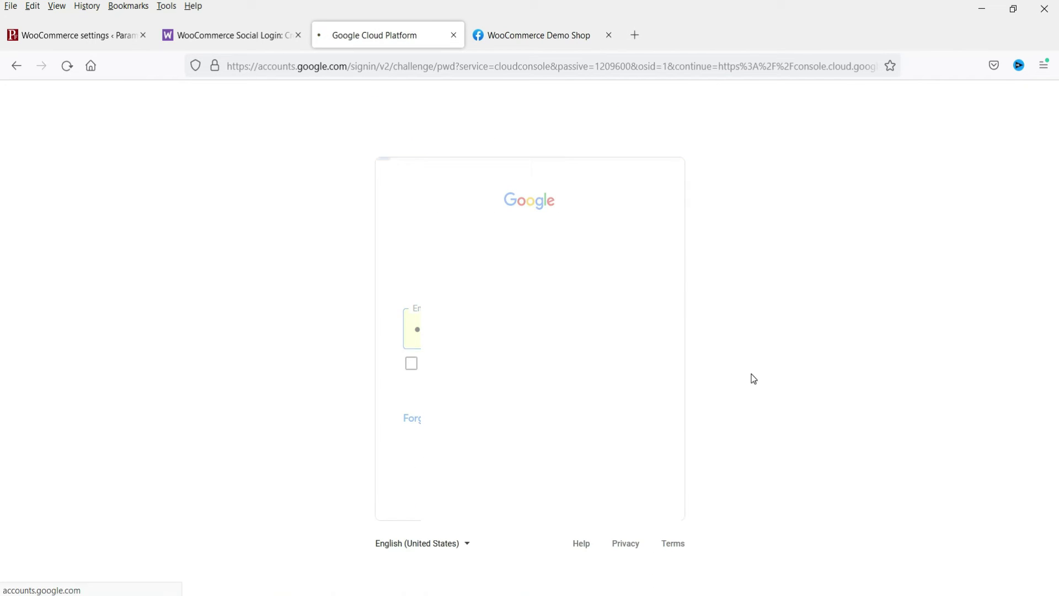
click(228, 38)
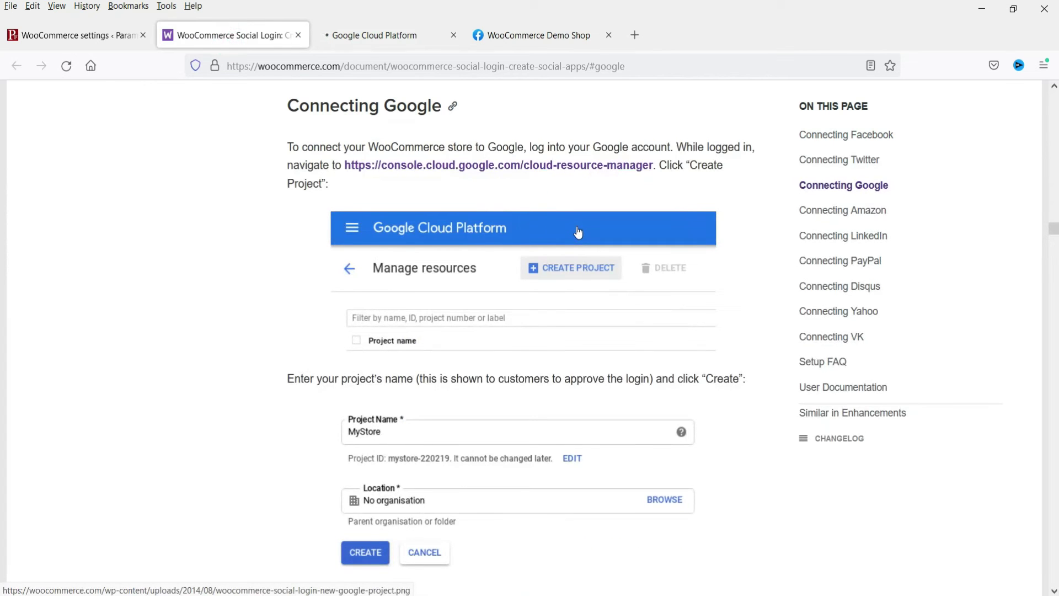
click(366, 40)
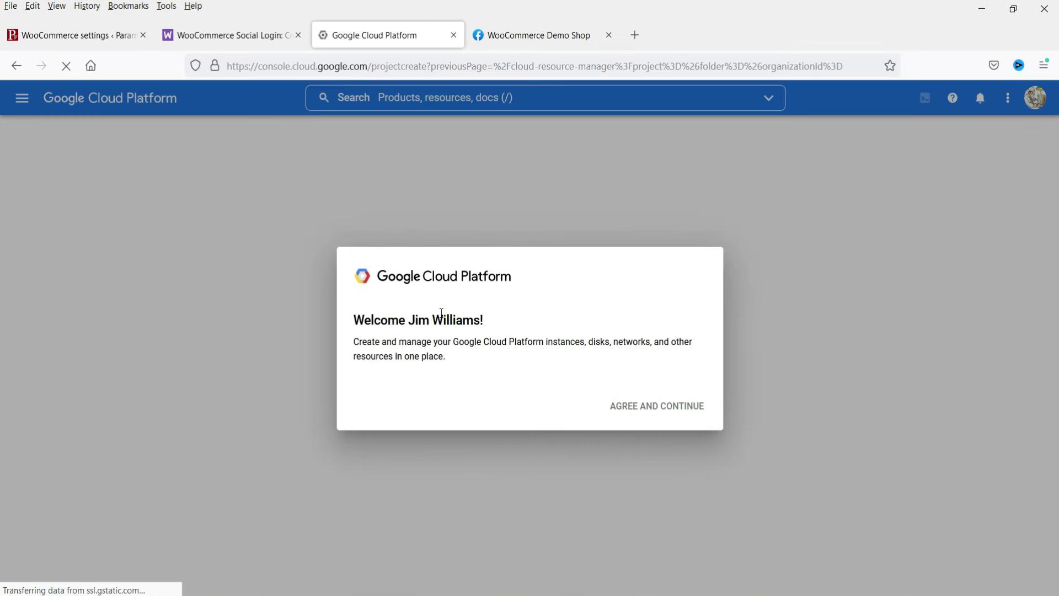
Accept the Google Cloud terms of service in the welcome dialog.
click(657, 405)
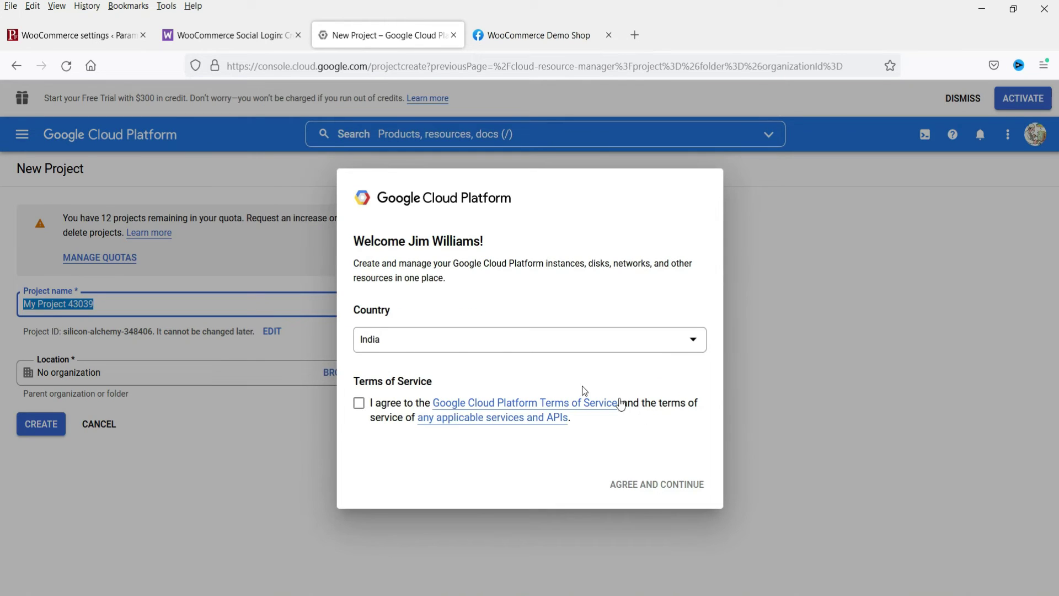
click(359, 406)
click(659, 484)
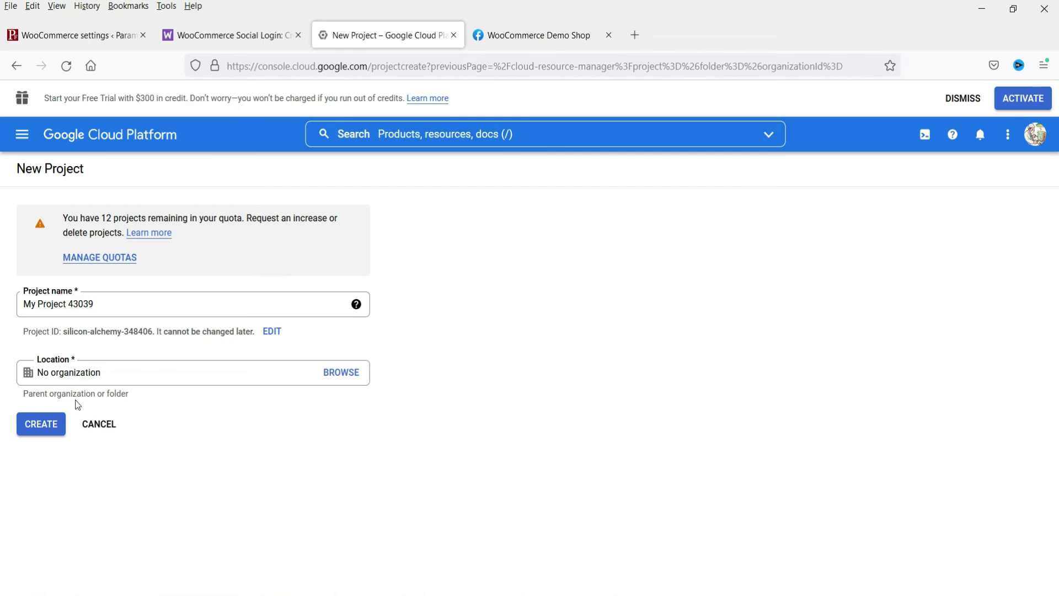
Create a project named 'WooCommerce demo' and switch into it.
triple_click(123, 304)
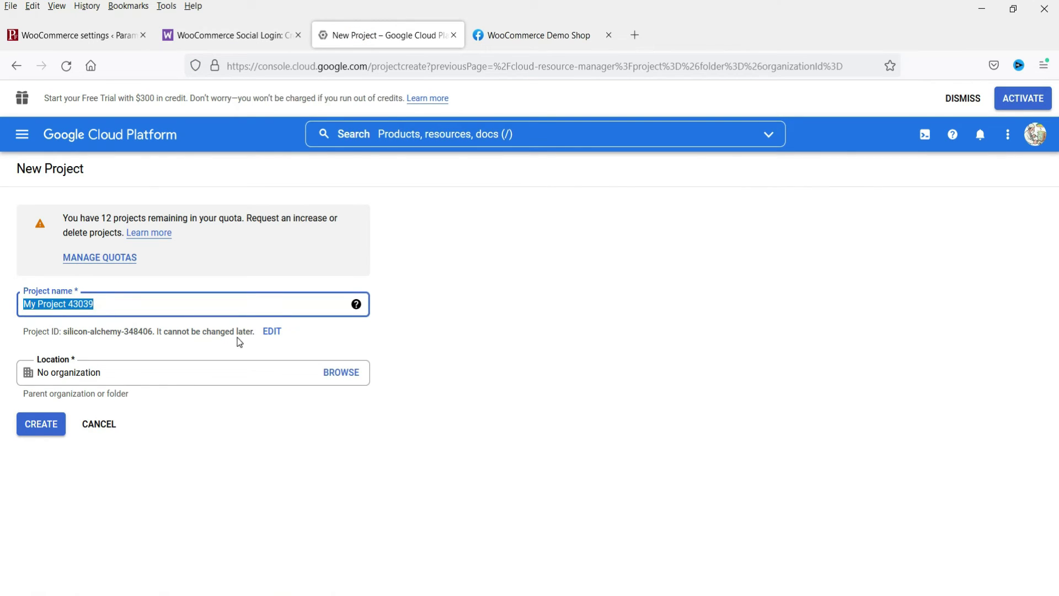
text(WooCommerce demo)
click(42, 432)
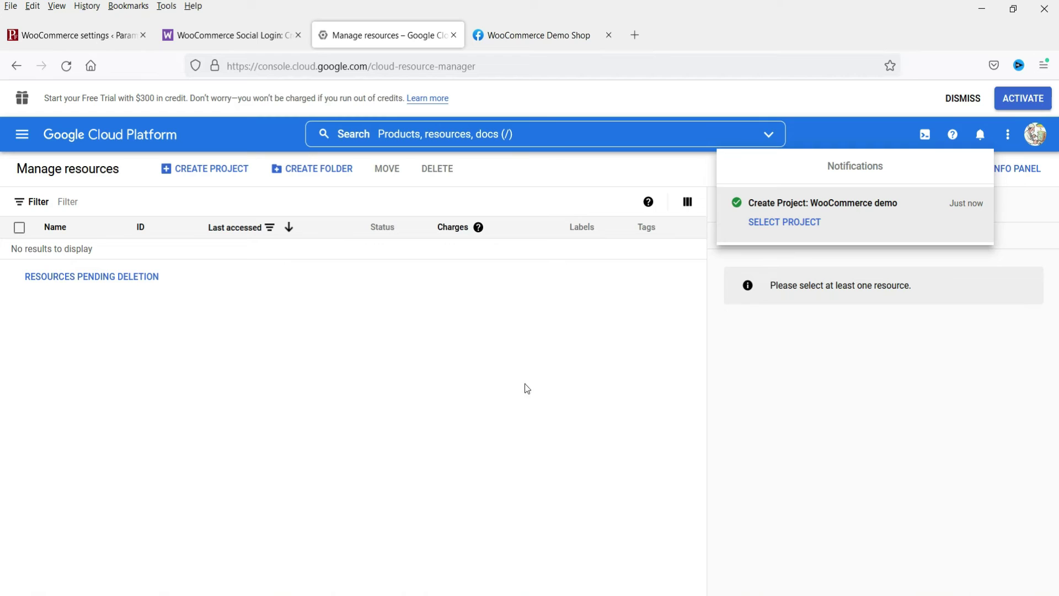
click(792, 222)
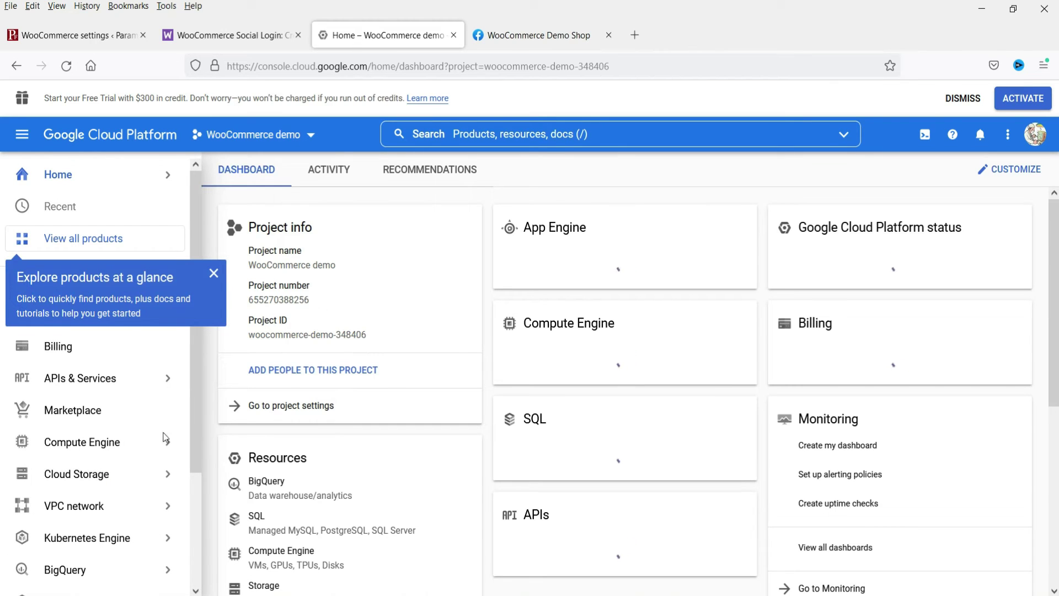
Dismiss the Explore products tip and go to APIs & Services > OAuth consent screen.
click(213, 272)
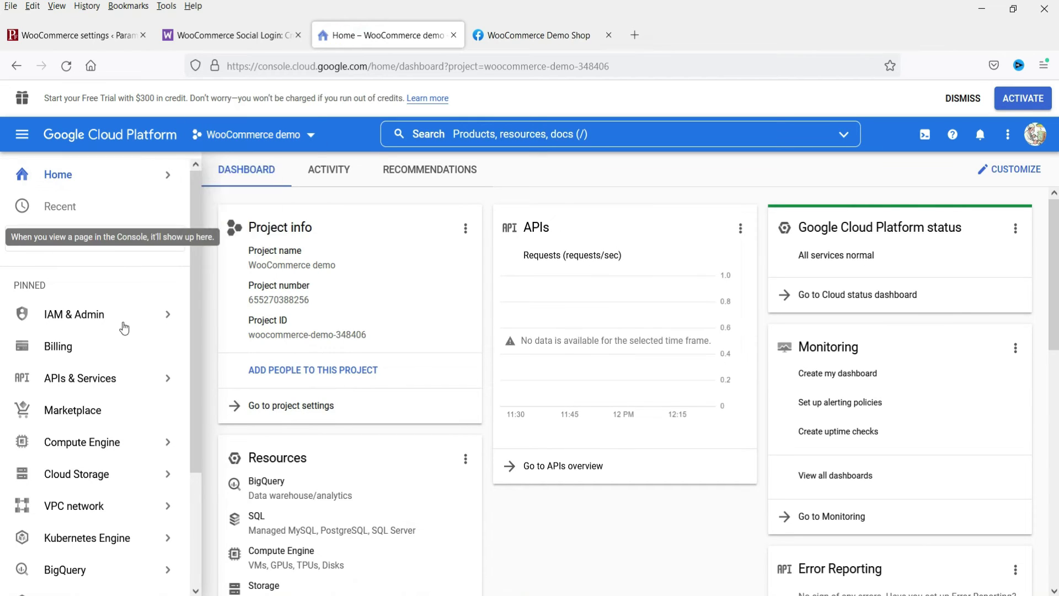
mouse_move(91, 389)
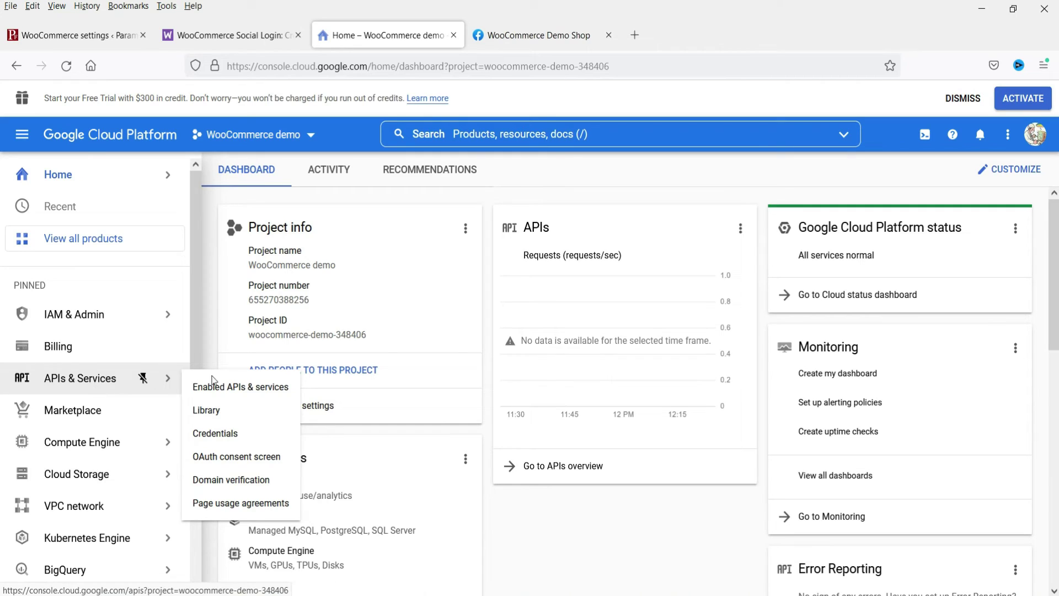
click(266, 458)
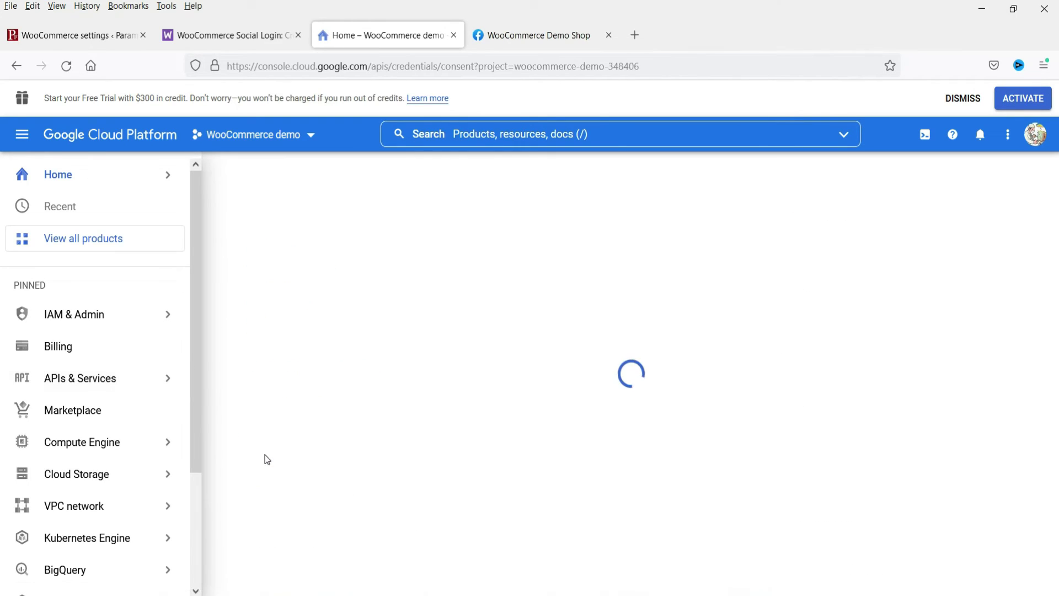
Create an External-user app registration and name it 'WooCOmmerce Demo'.
click(198, 348)
click(217, 467)
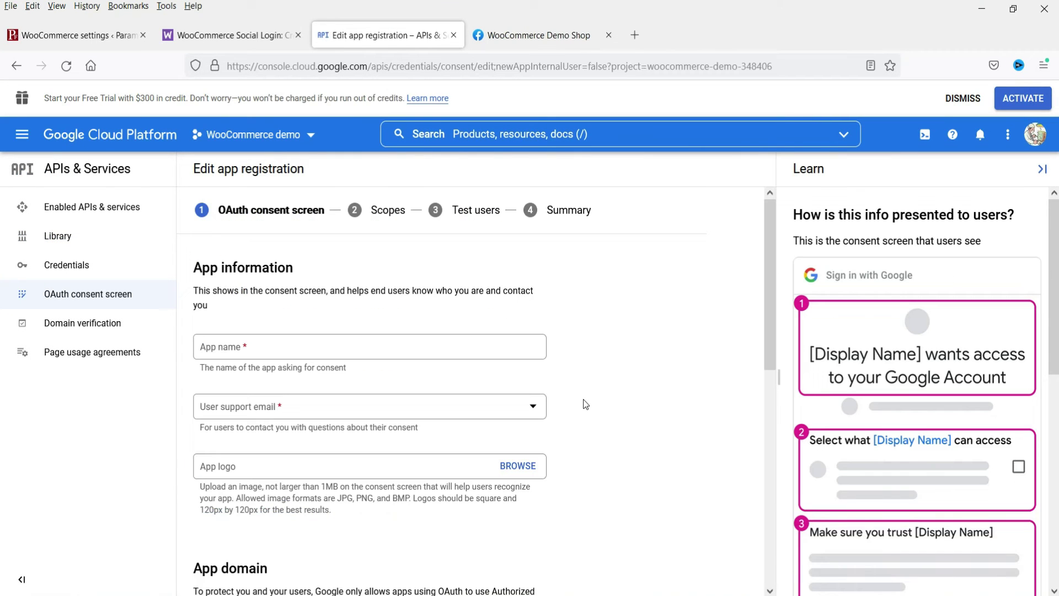
scroll(638, 313, down, 2)
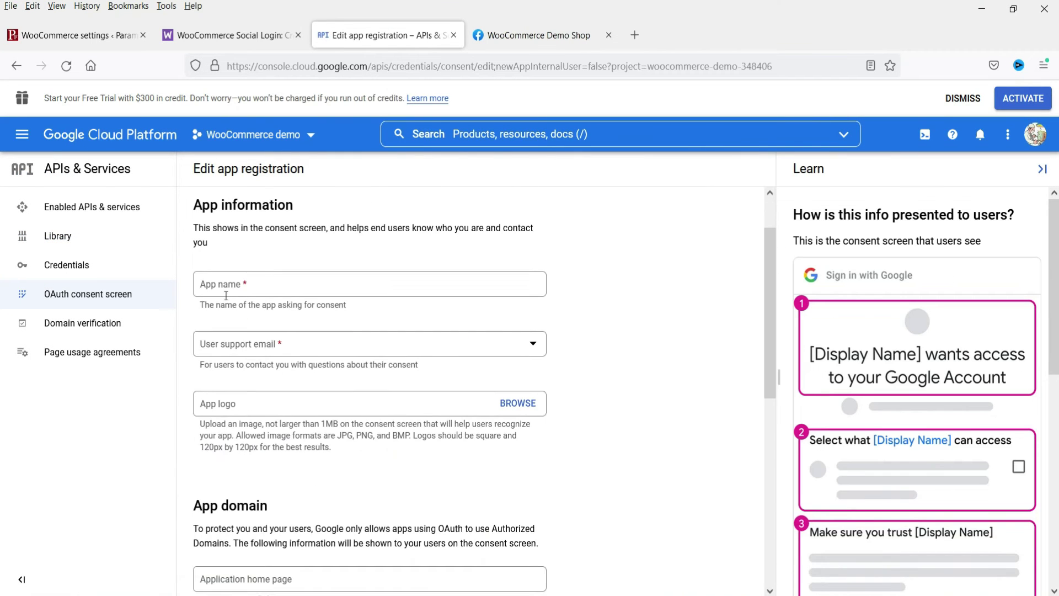
click(286, 289)
text(WooCOmm)
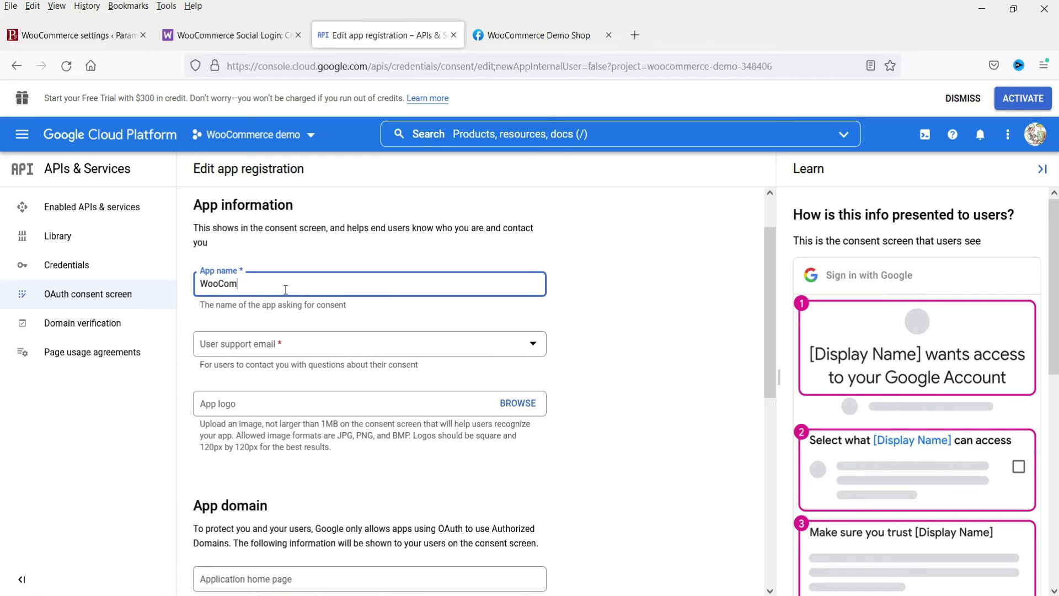
text(erce Demo Shop)
Choose the account's e-mail as user support contact and focus the application home page field.
click(259, 354)
click(260, 352)
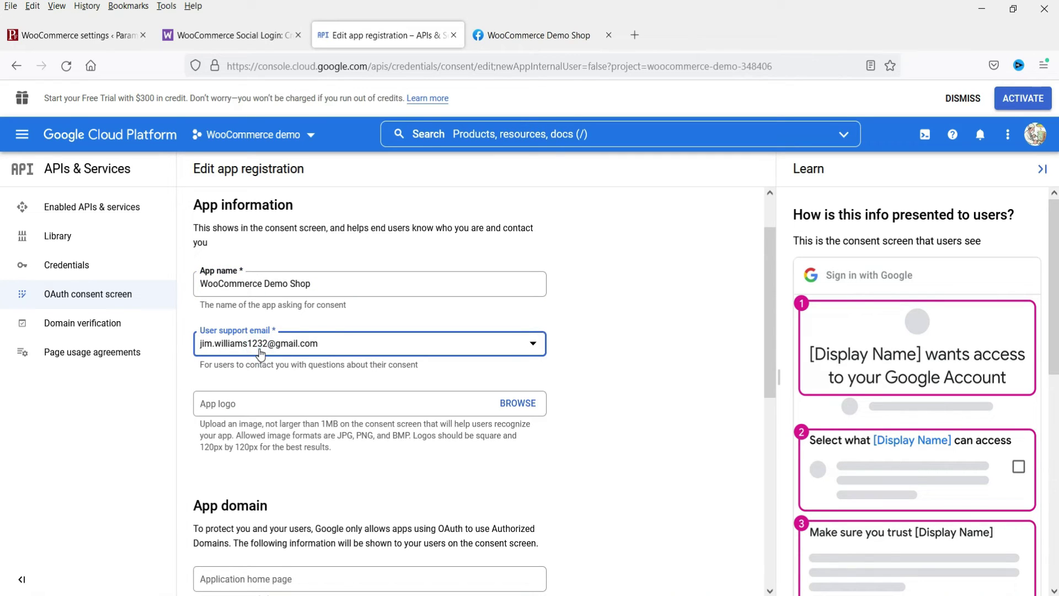
scroll(607, 356, down, 2)
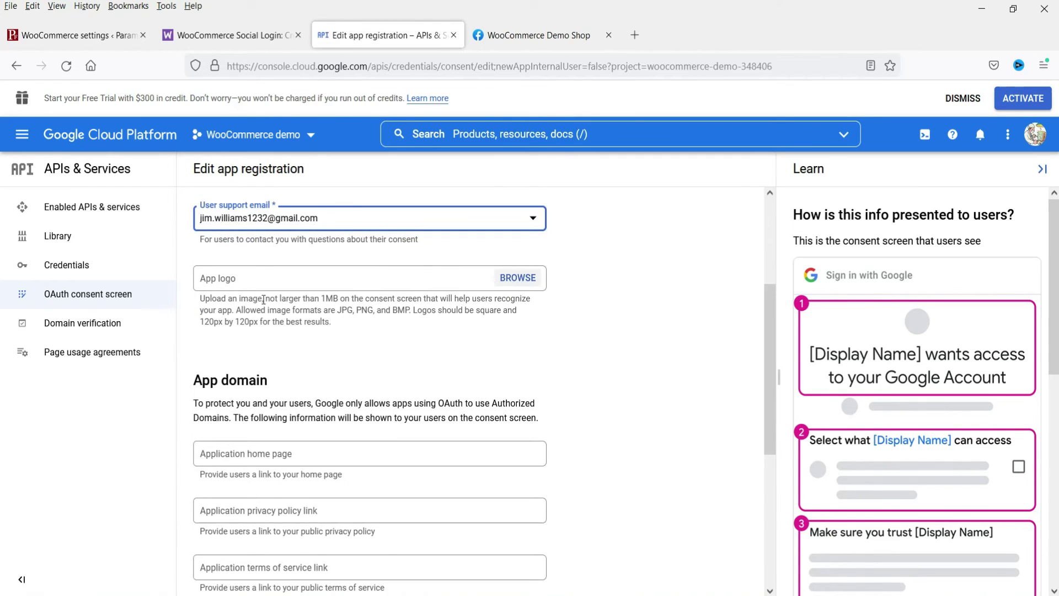
scroll(411, 338, down, 1)
scroll(411, 338, down, 1)
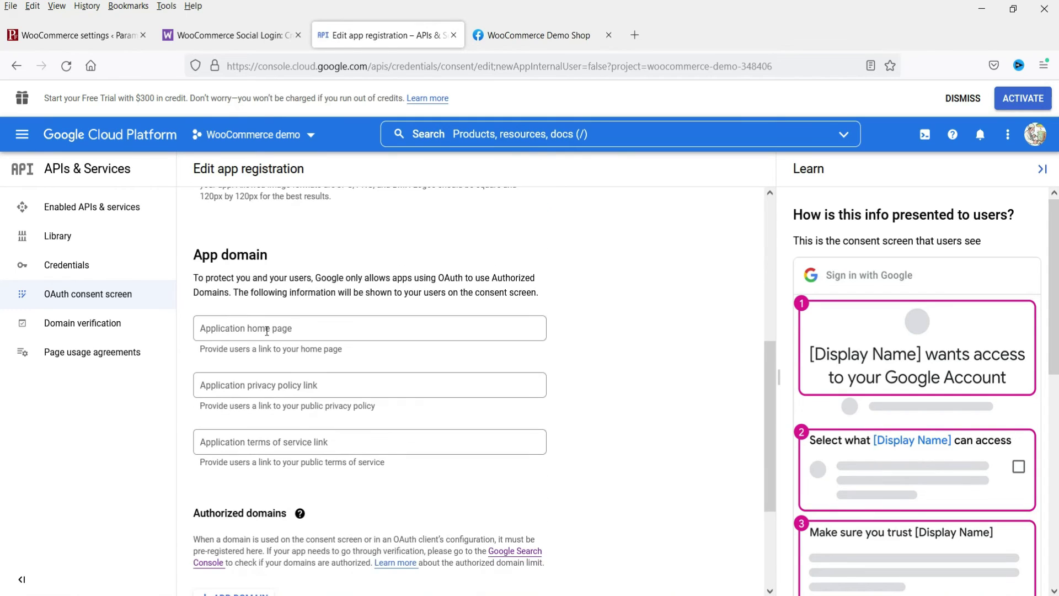
click(266, 330)
click(55, 35)
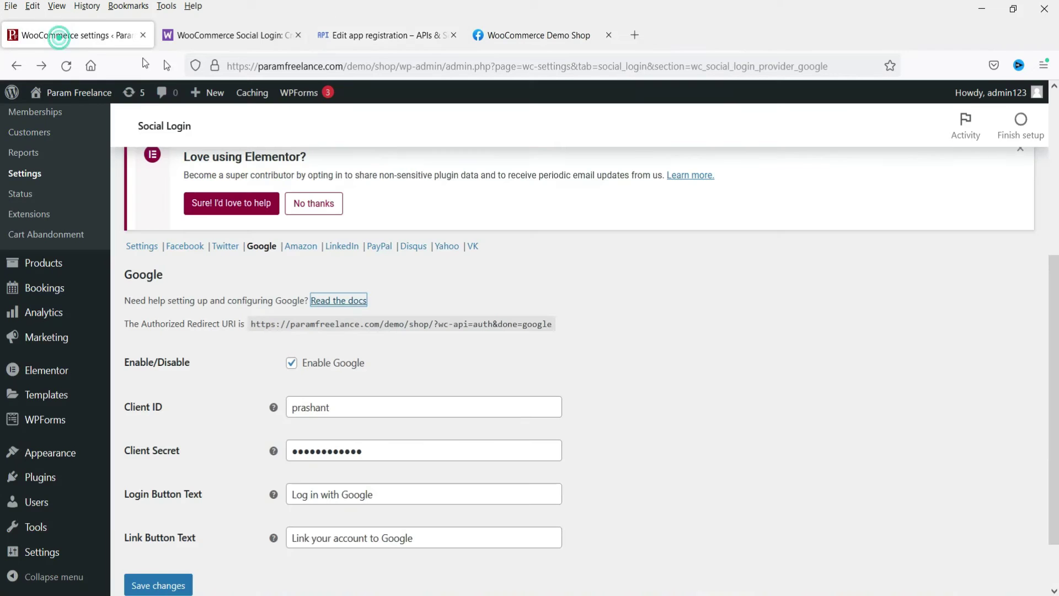
Paste the shop's web address as the application home page.
click(400, 66)
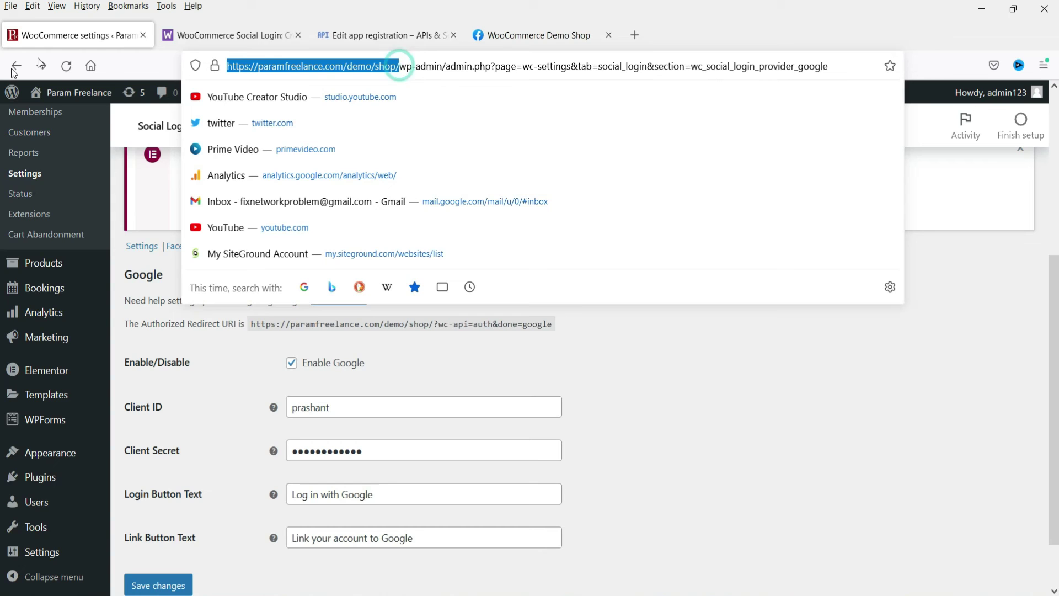
click(402, 35)
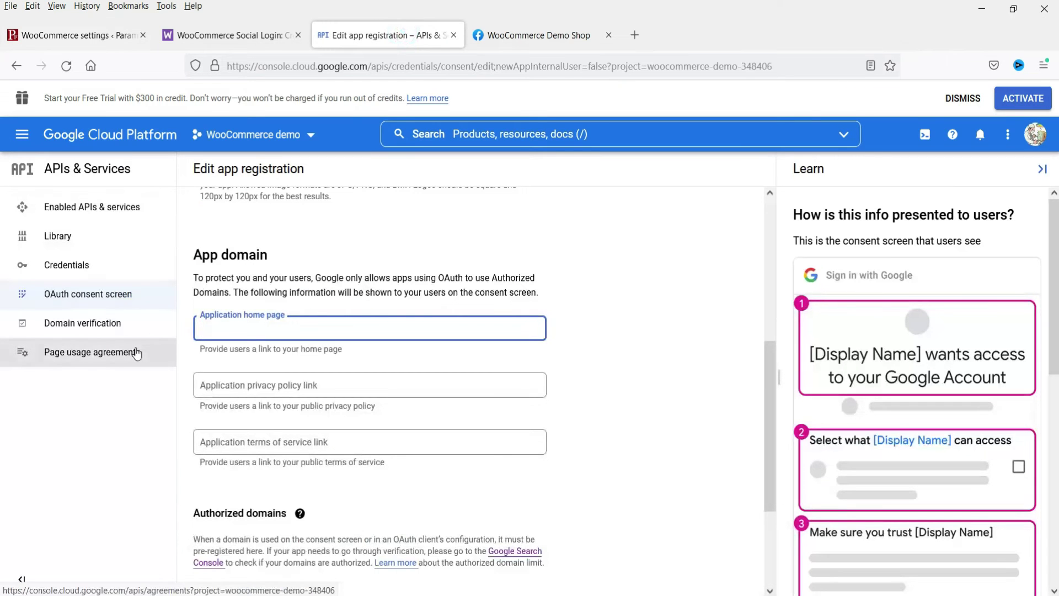
text(https://paramfreelance.com/demo/shop/)
key(Tab)
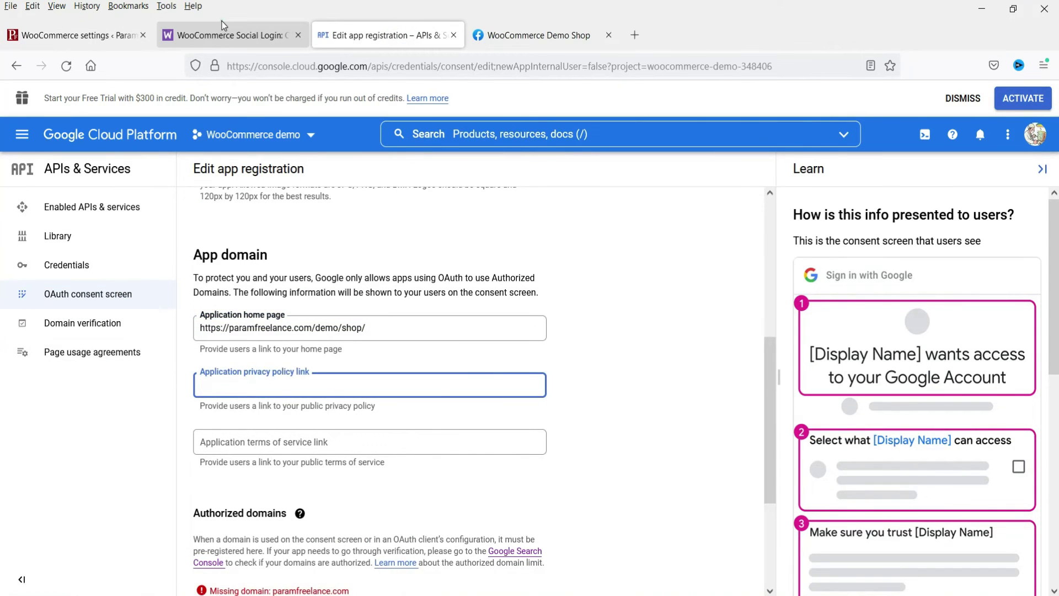
Copy the Privacy Policy link from paramfreelance.com into the privacy policy link field.
click(222, 33)
click(68, 40)
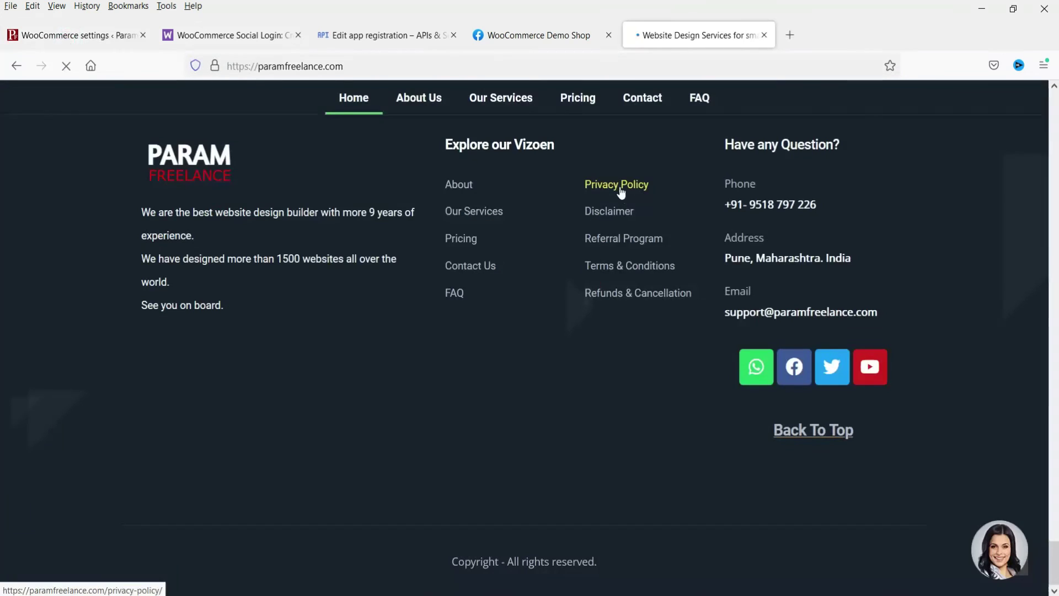
right_click(607, 183)
click(639, 336)
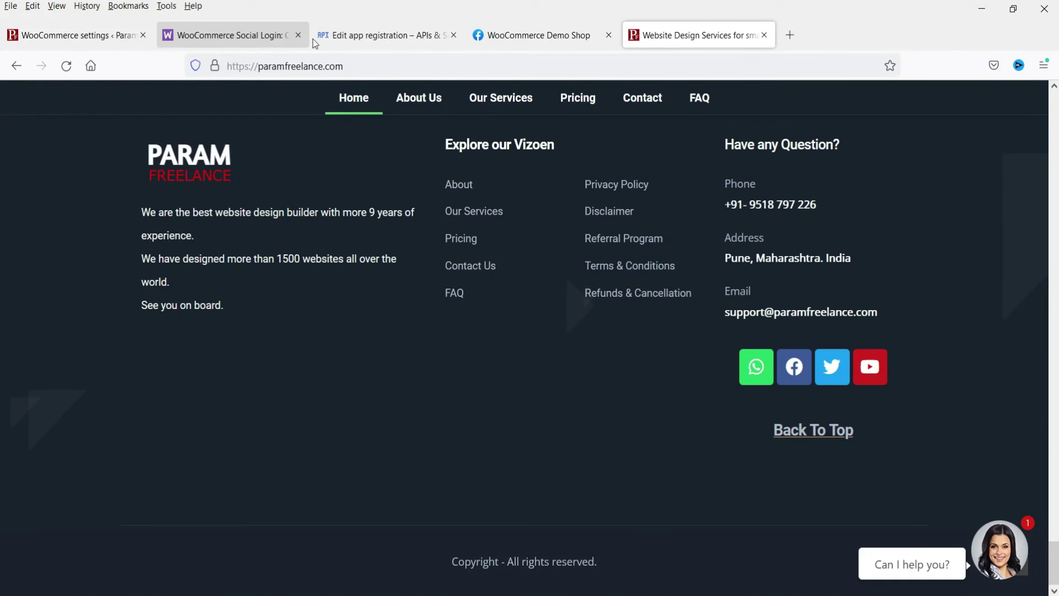
click(331, 36)
click(276, 377)
key(ctrl+v)
Copy the Terms & Conditions link from paramfreelance.com into the terms of service field.
click(261, 447)
click(676, 34)
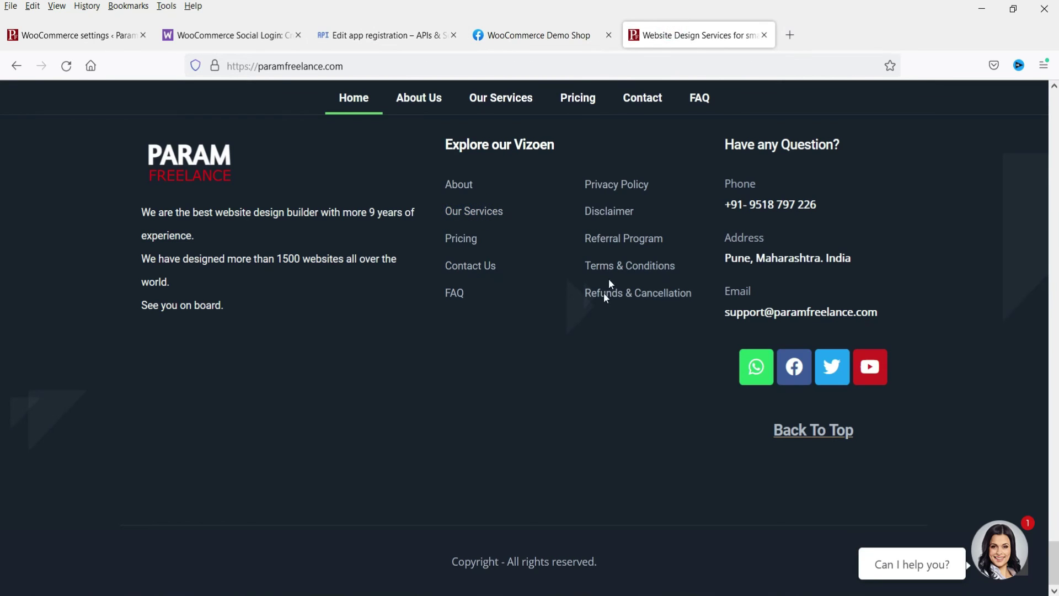
right_click(635, 264)
click(662, 411)
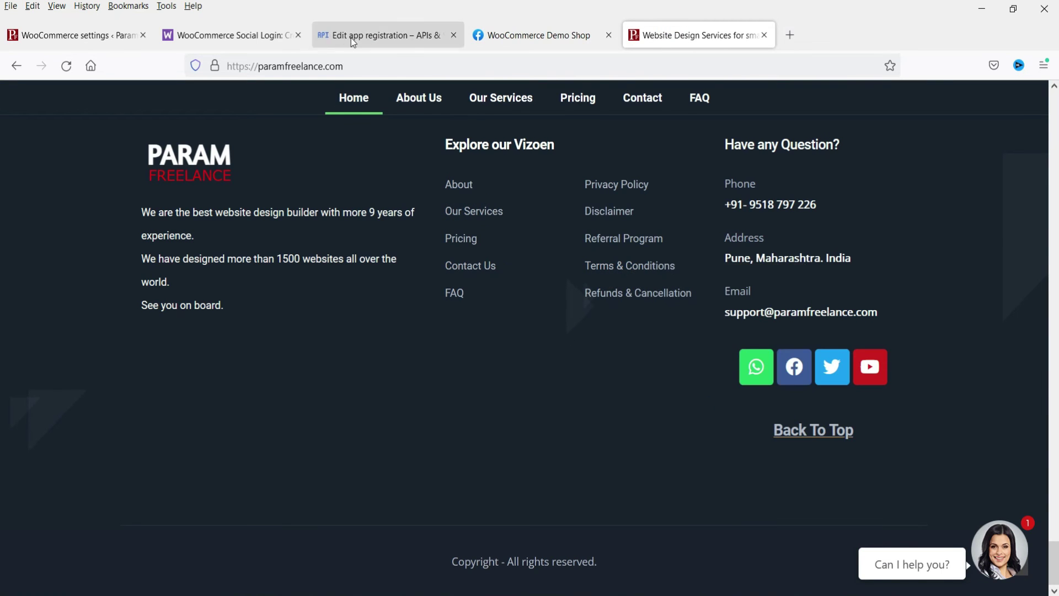
click(351, 37)
key(ctrl+v)
Add paramfreelance.com as authorized domain, paste the developer contact e-mail, and save and continue.
scroll(581, 340, down, 2)
scroll(582, 341, down, 1)
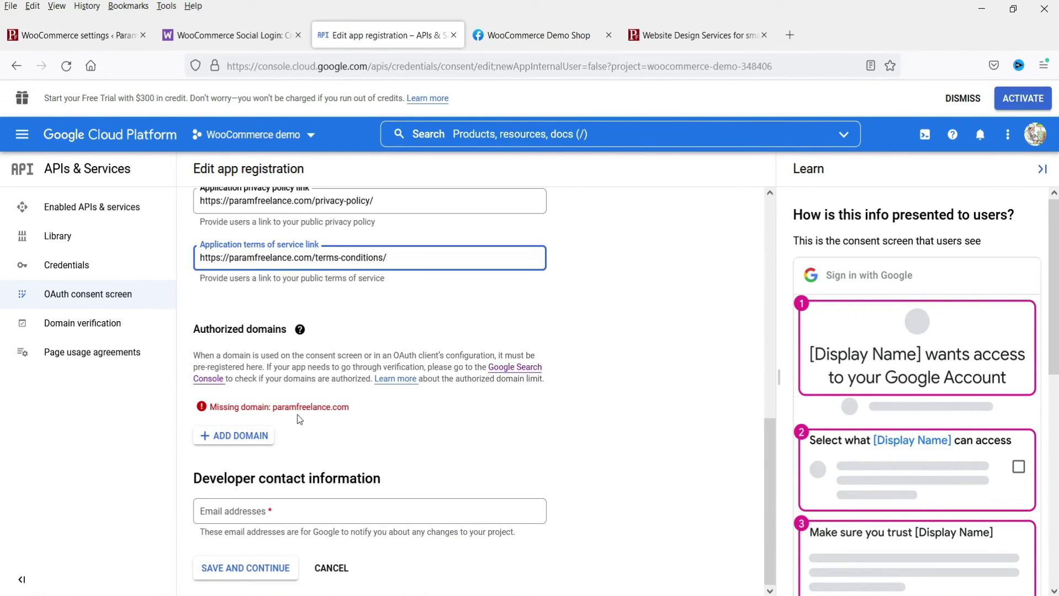
click(259, 436)
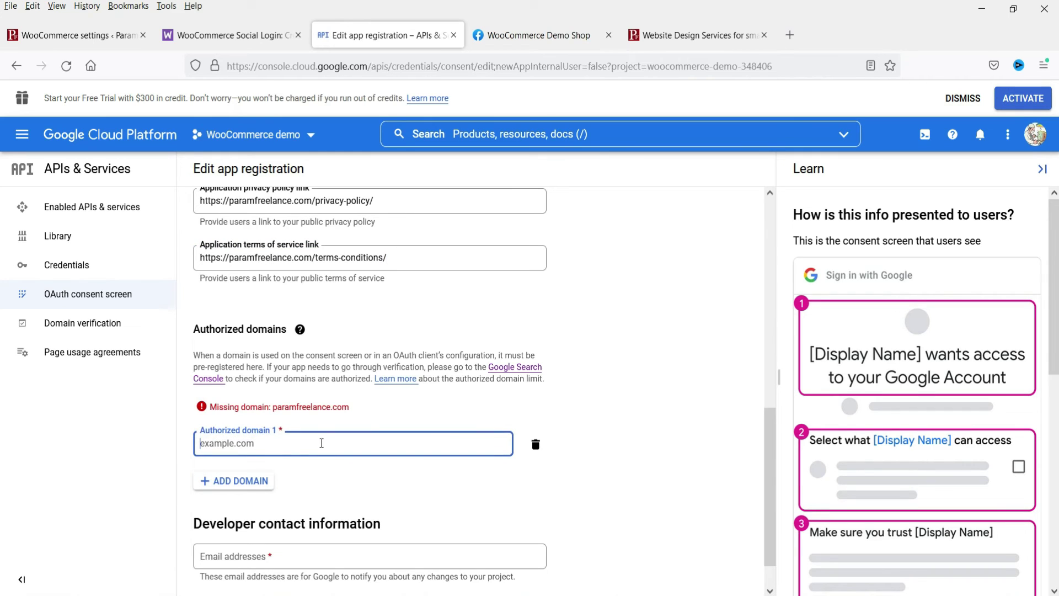
key(ctrl+v)
scroll(371, 424, down, 1)
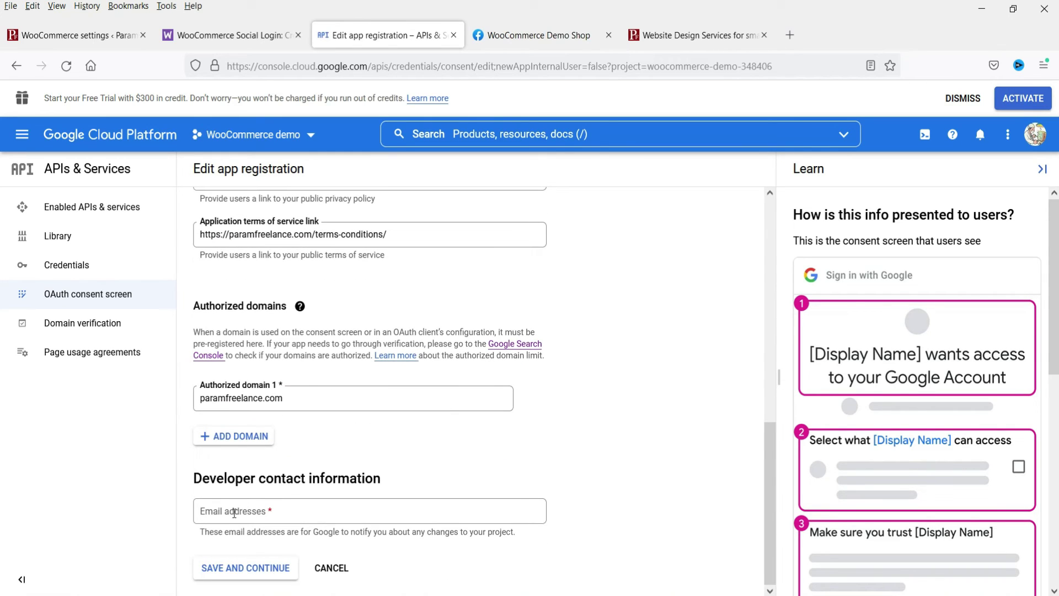
click(234, 513)
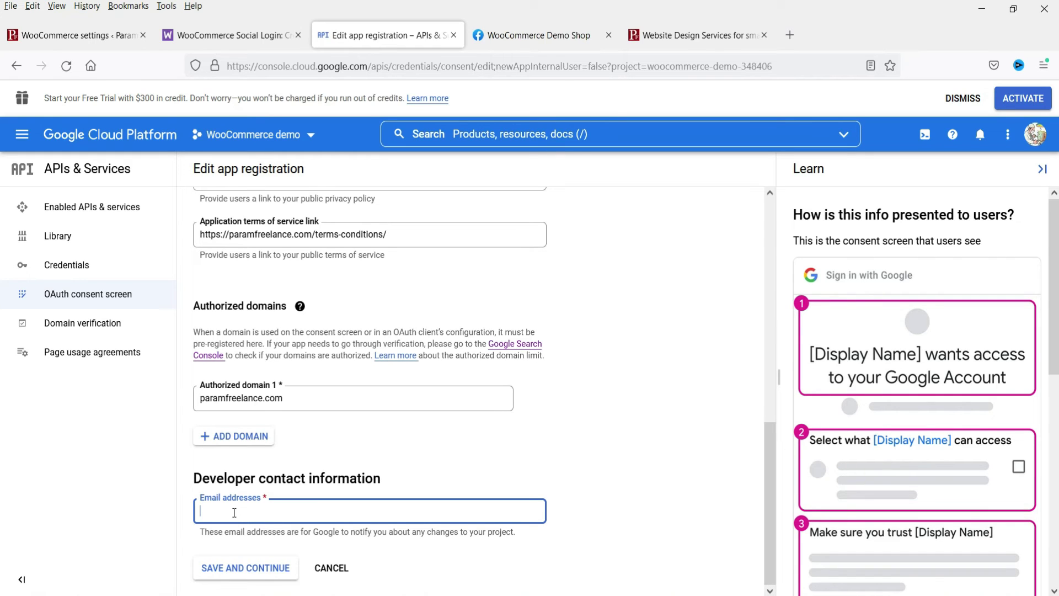
key(ctrl+v)
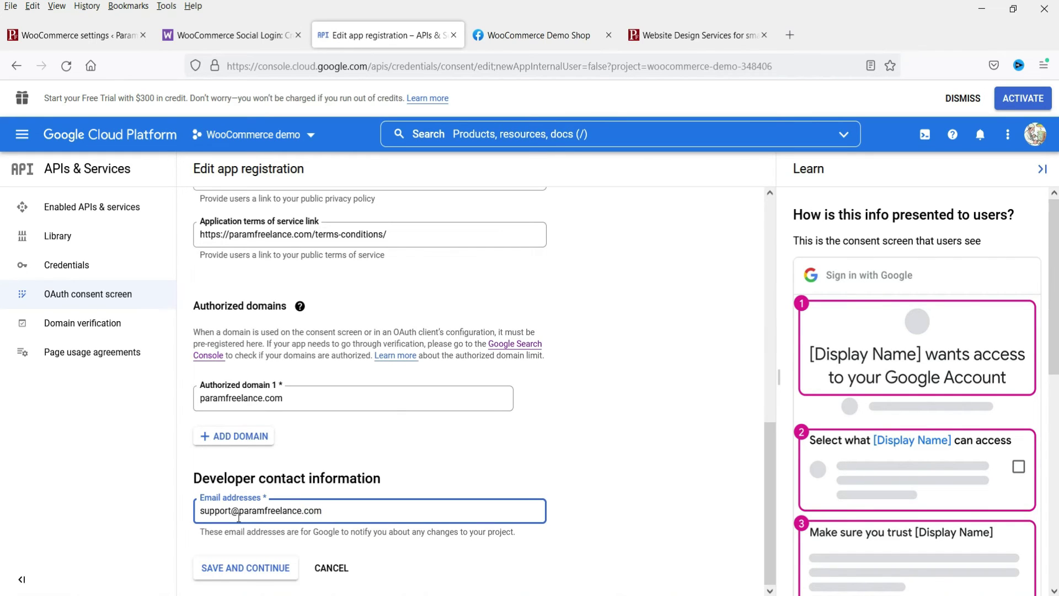
click(221, 568)
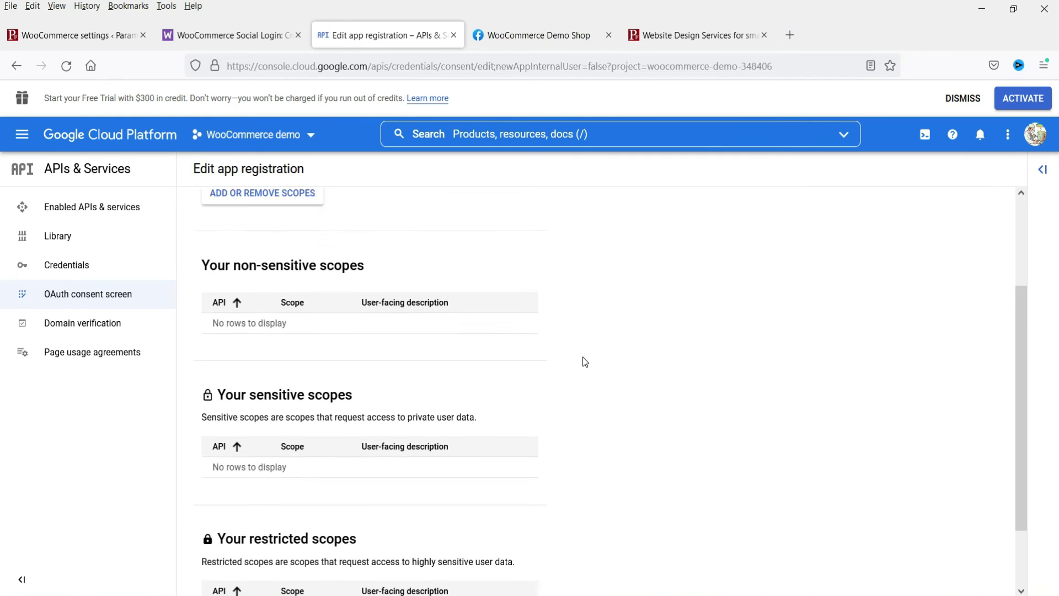
scroll(584, 387, down, 3)
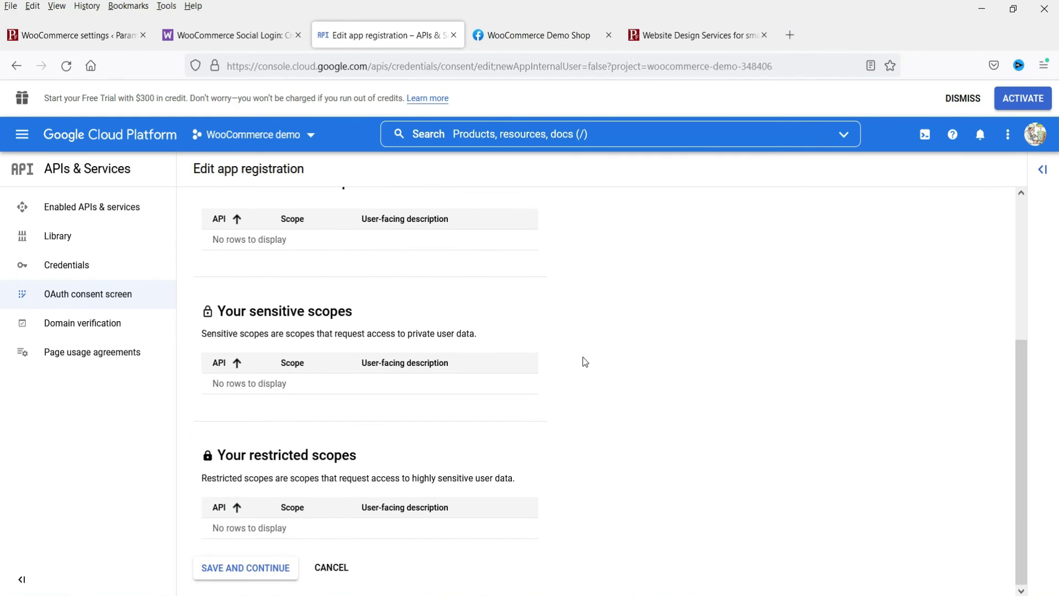
Start a new OAuth client ID from Credentials with application type Web application.
click(48, 269)
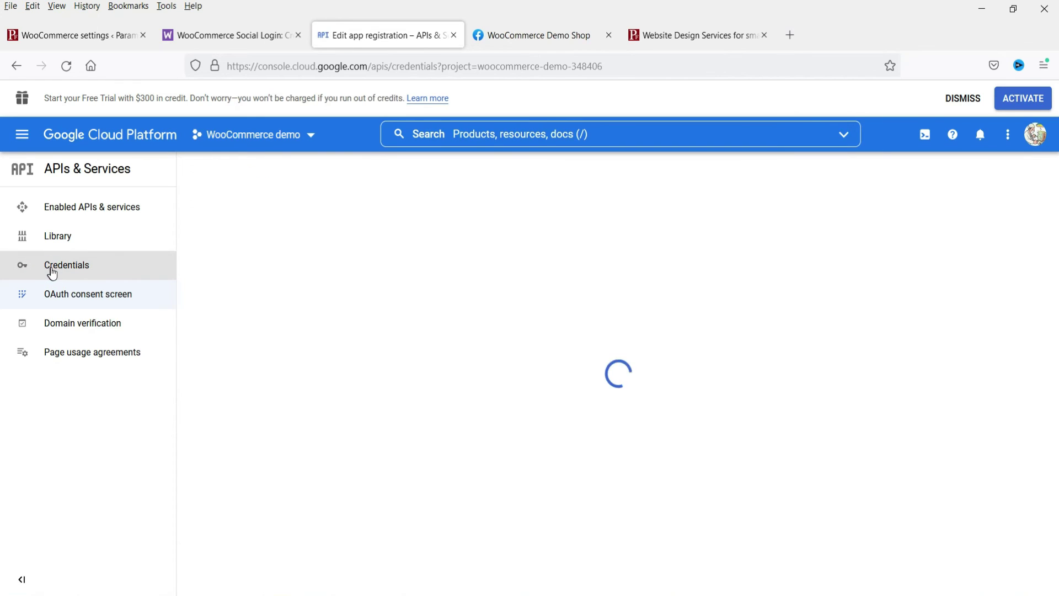
click(346, 170)
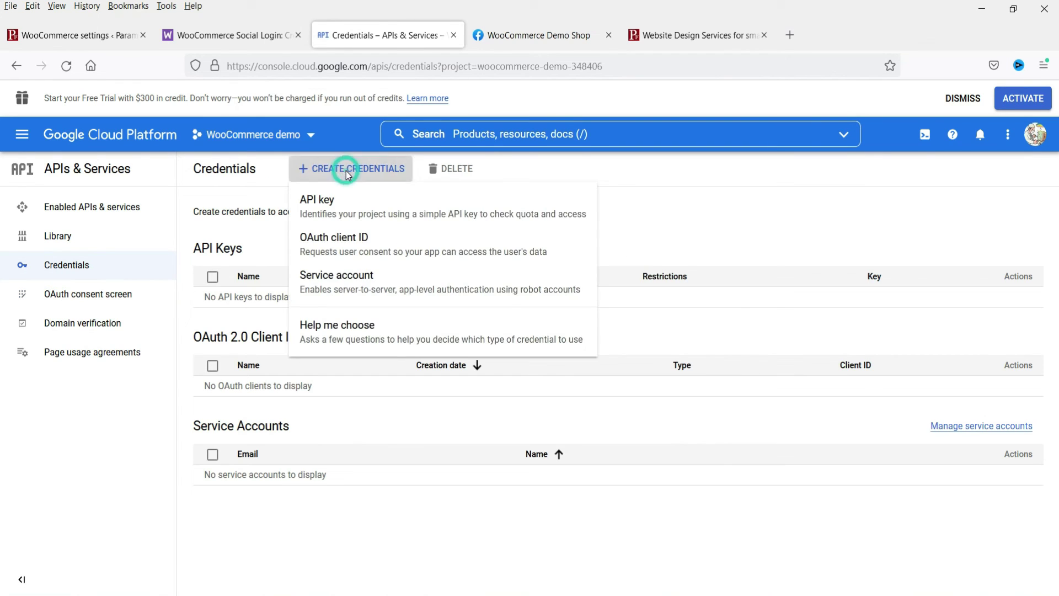
click(349, 251)
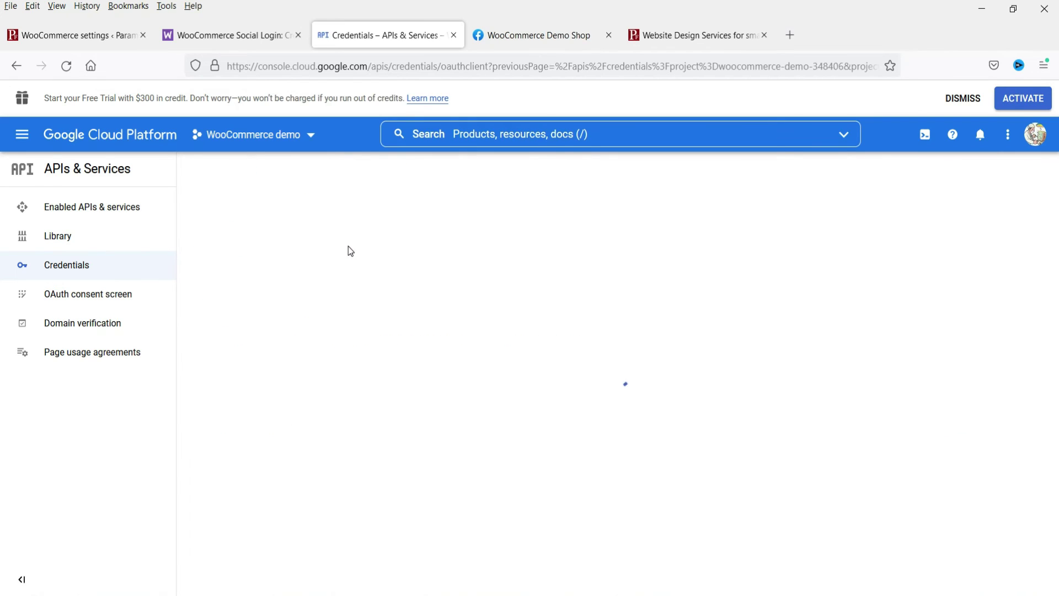
click(478, 287)
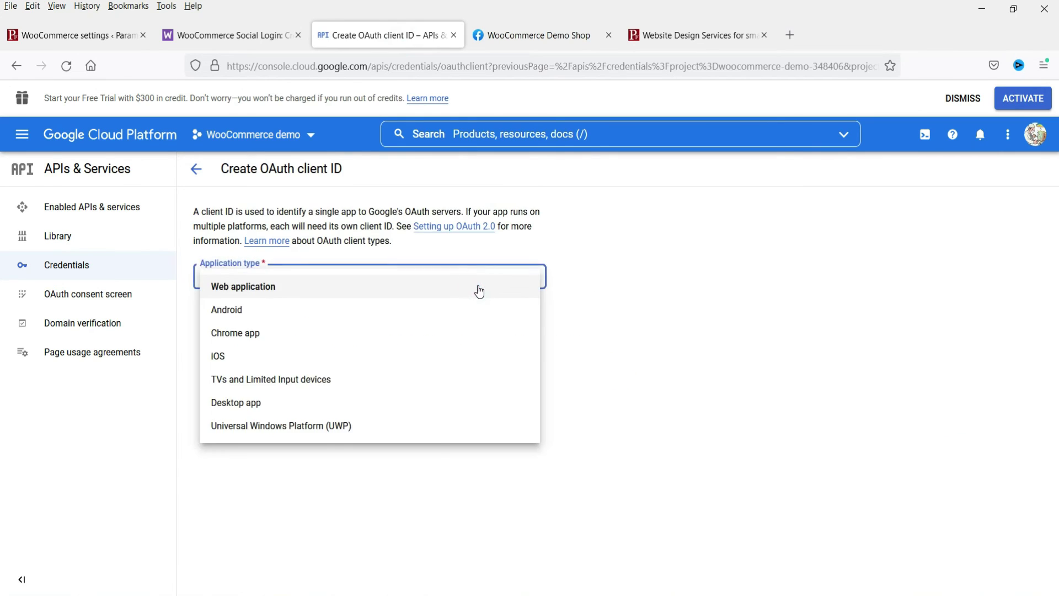
click(461, 292)
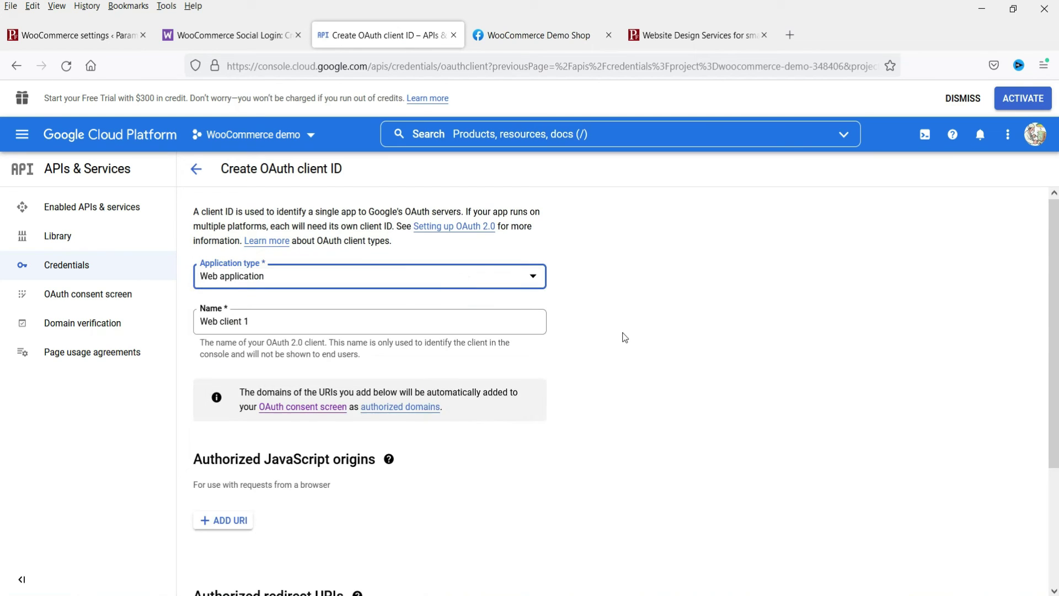
scroll(591, 338, down, 3)
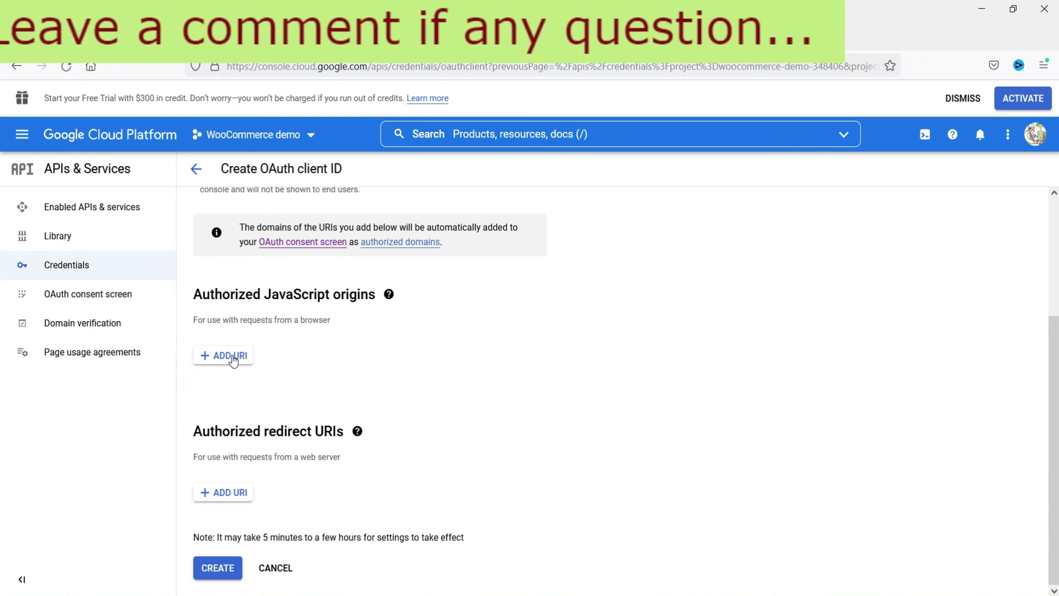
click(231, 356)
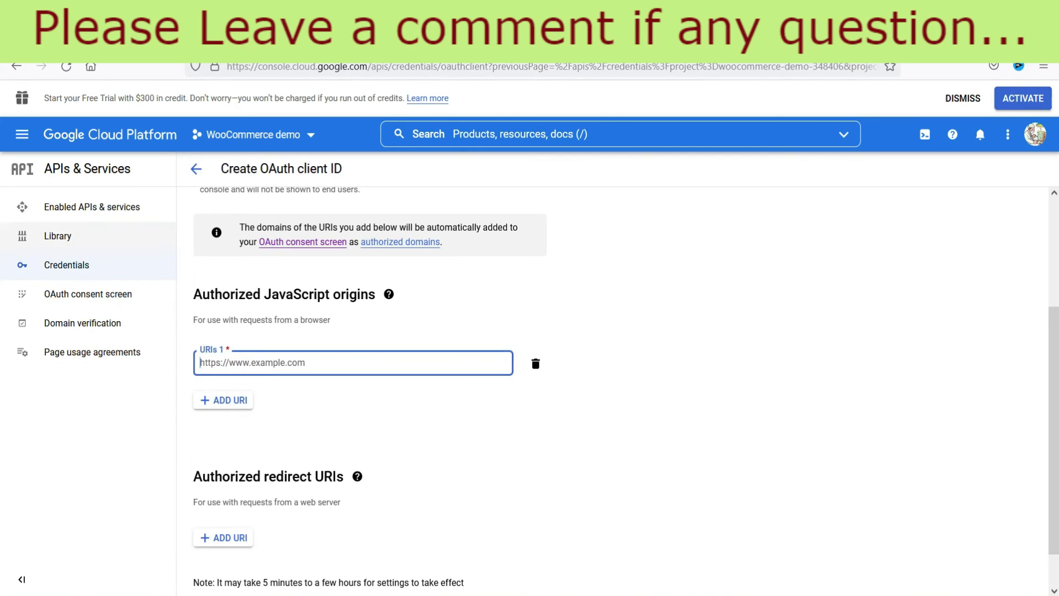
text(http)
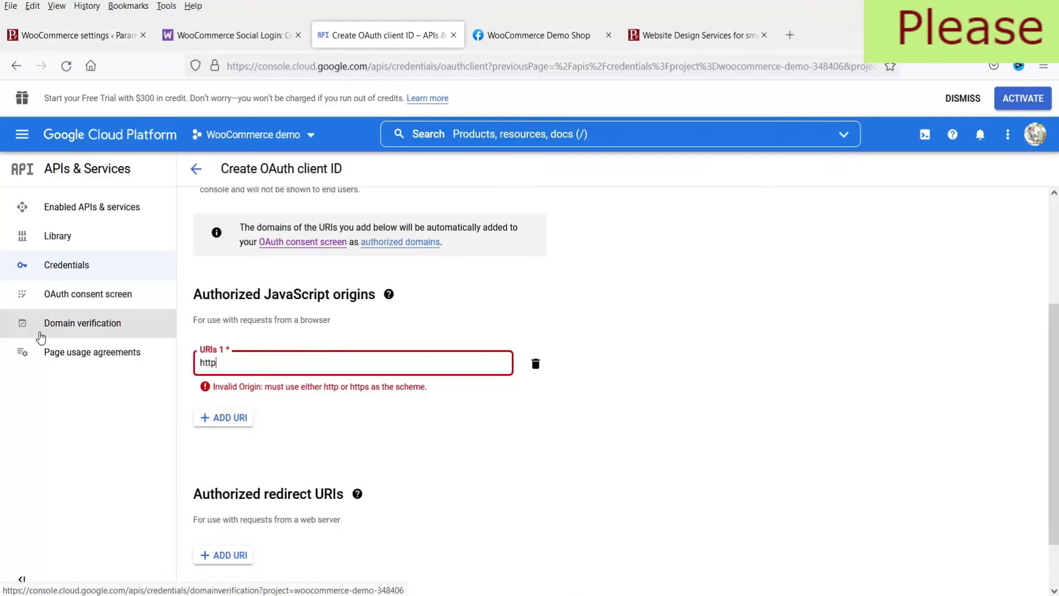
text(s://paramfreelance.com)
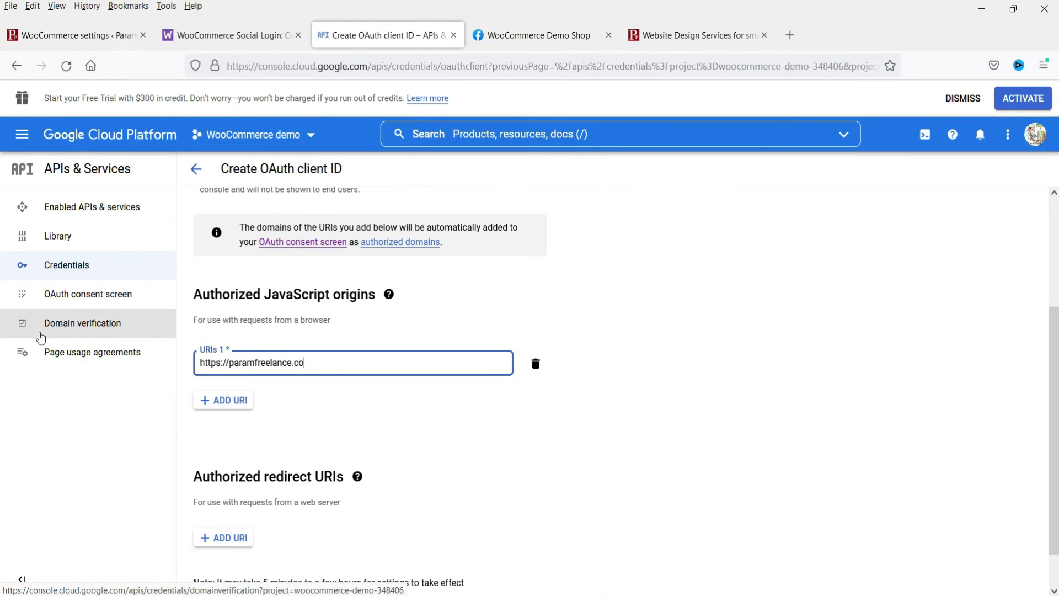
click(551, 437)
scroll(561, 428, down, 1)
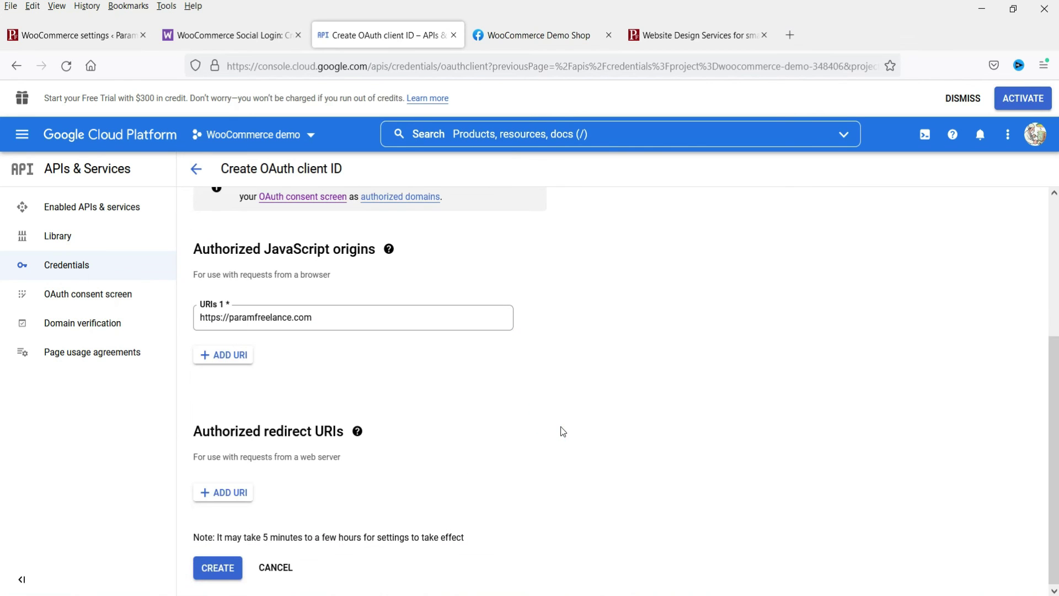
click(232, 33)
click(119, 30)
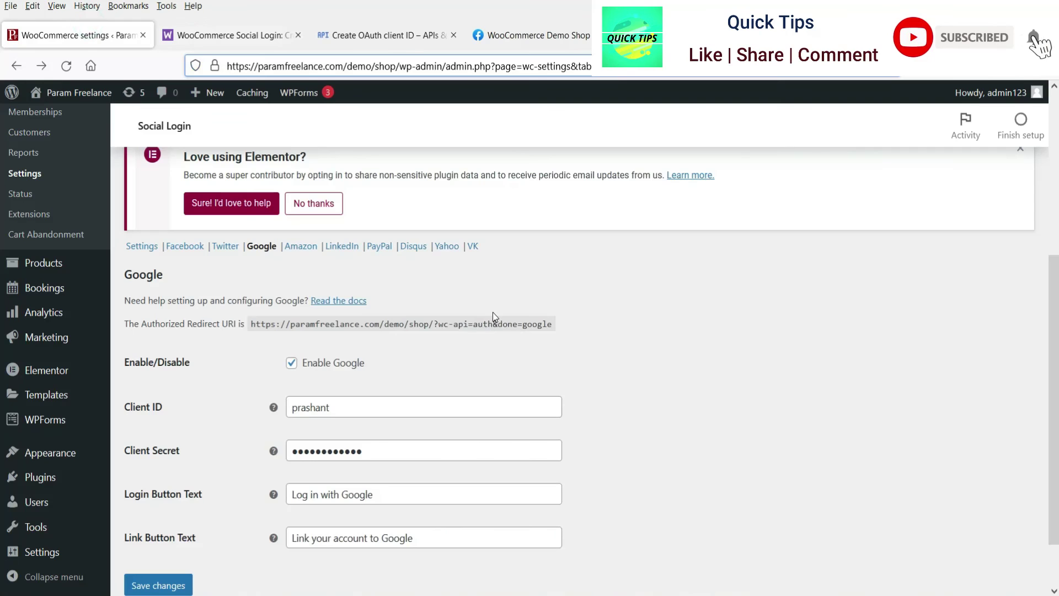
drag(250, 325, 554, 326)
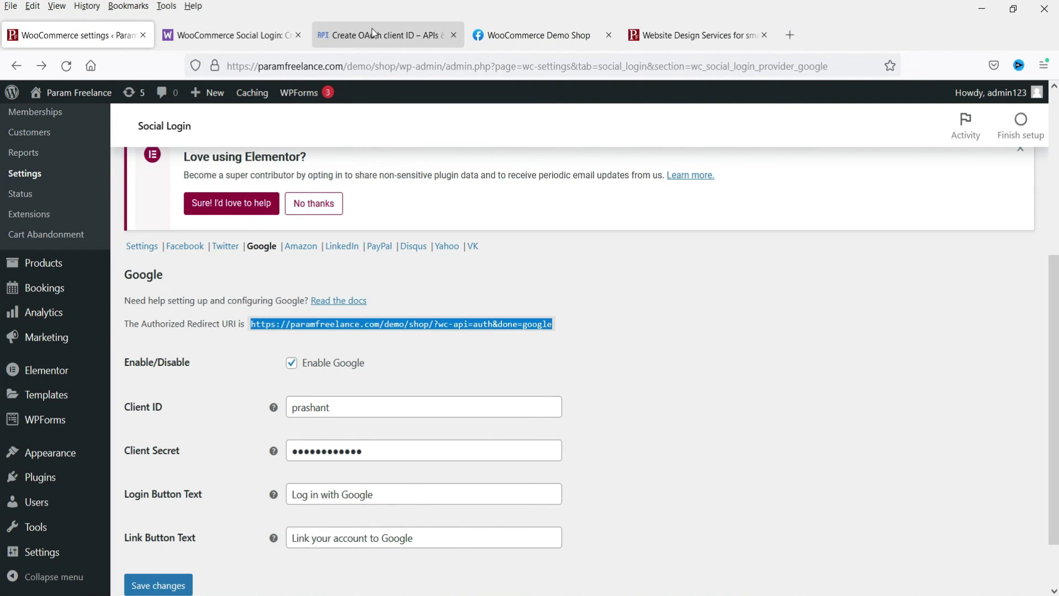
click(372, 28)
click(231, 493)
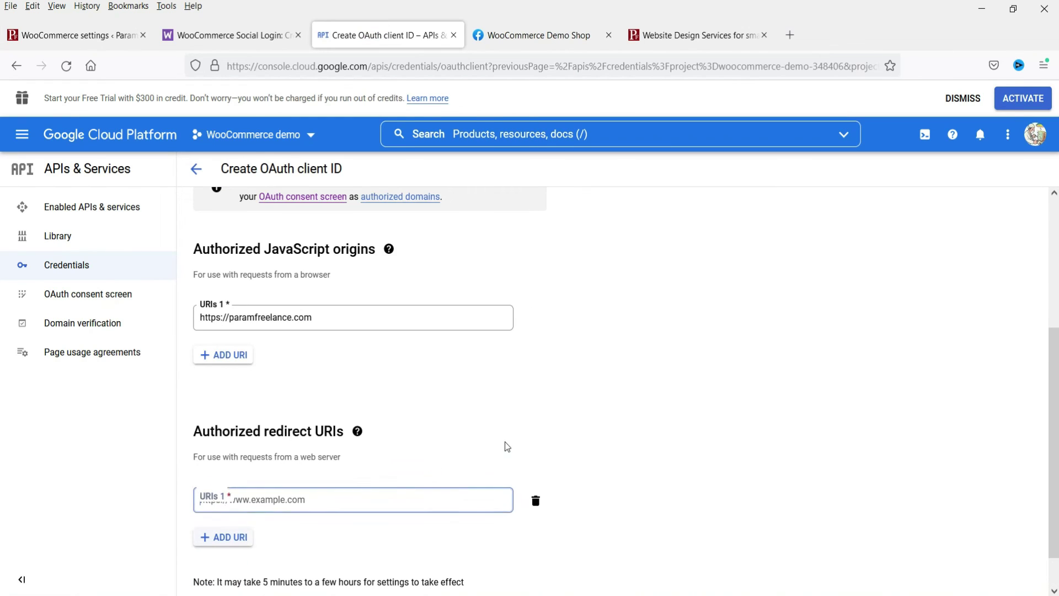
key(ctrl+v)
click(625, 423)
scroll(624, 381, down, 2)
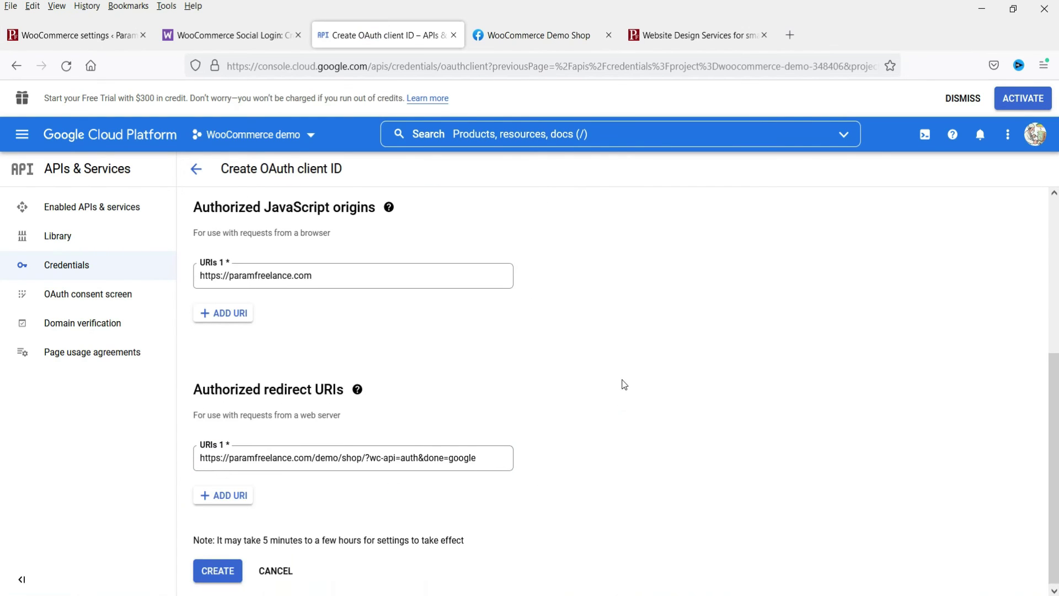
click(226, 575)
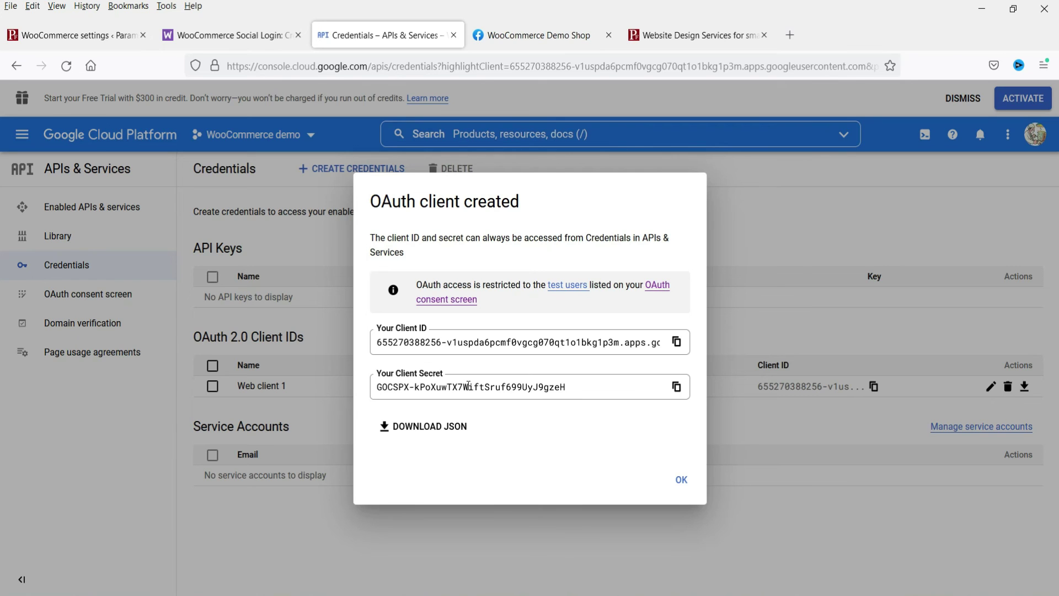
Replace the Google Client ID in Social Login settings with the new client's ID.
click(75, 34)
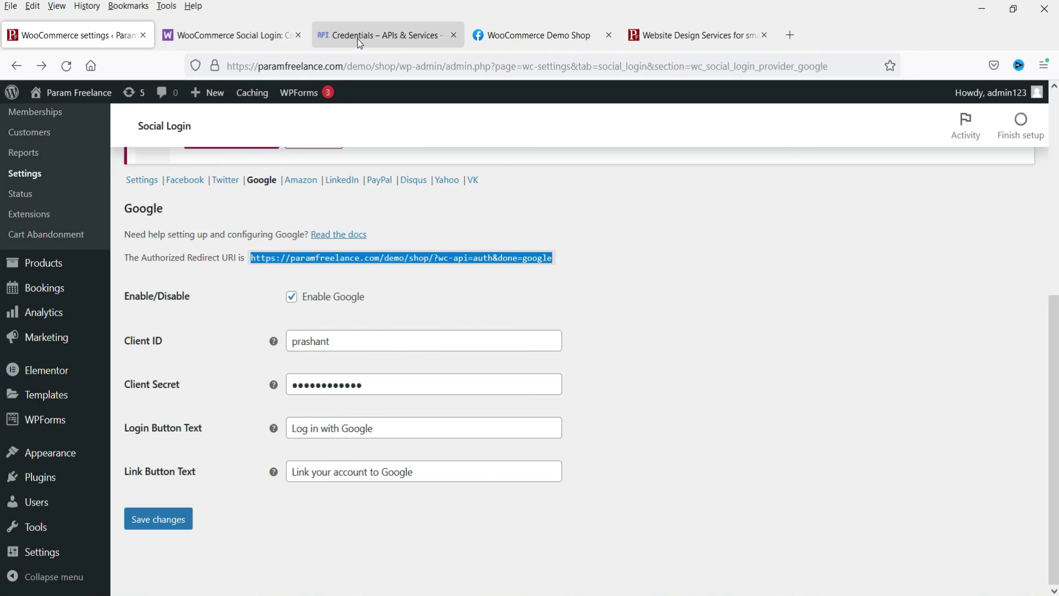
click(380, 35)
click(677, 342)
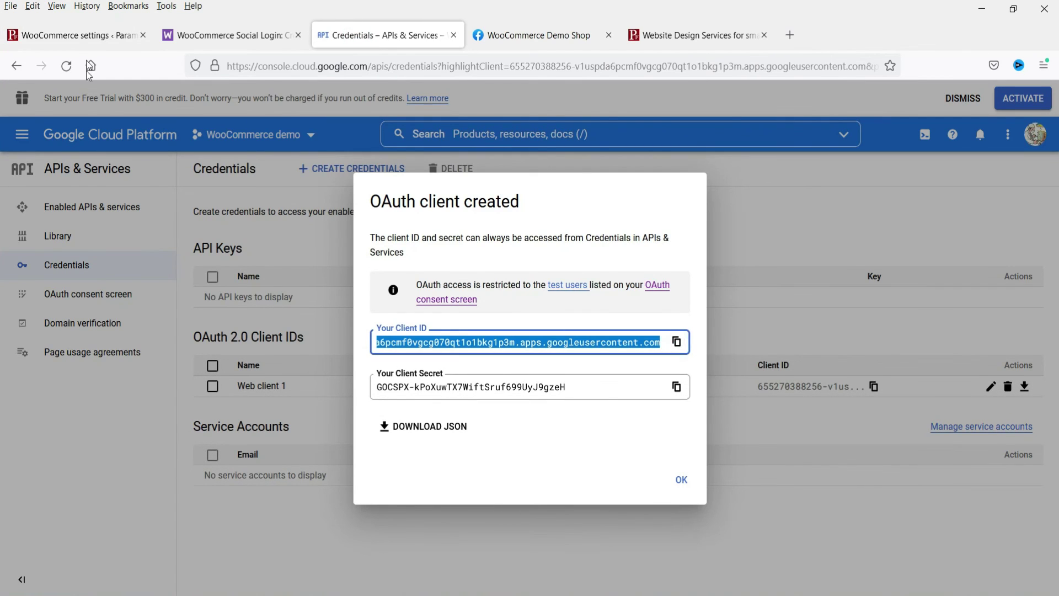
click(78, 34)
triple_click(360, 346)
key(ctrl+v)
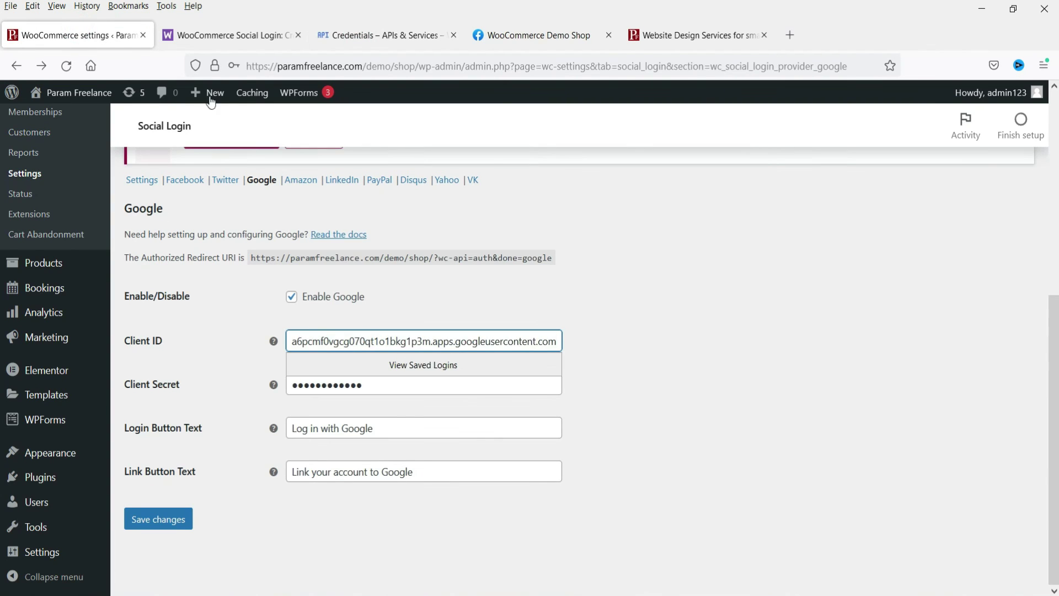
Replace the Client Secret with the new client's secret and save the Google settings.
click(232, 35)
click(379, 39)
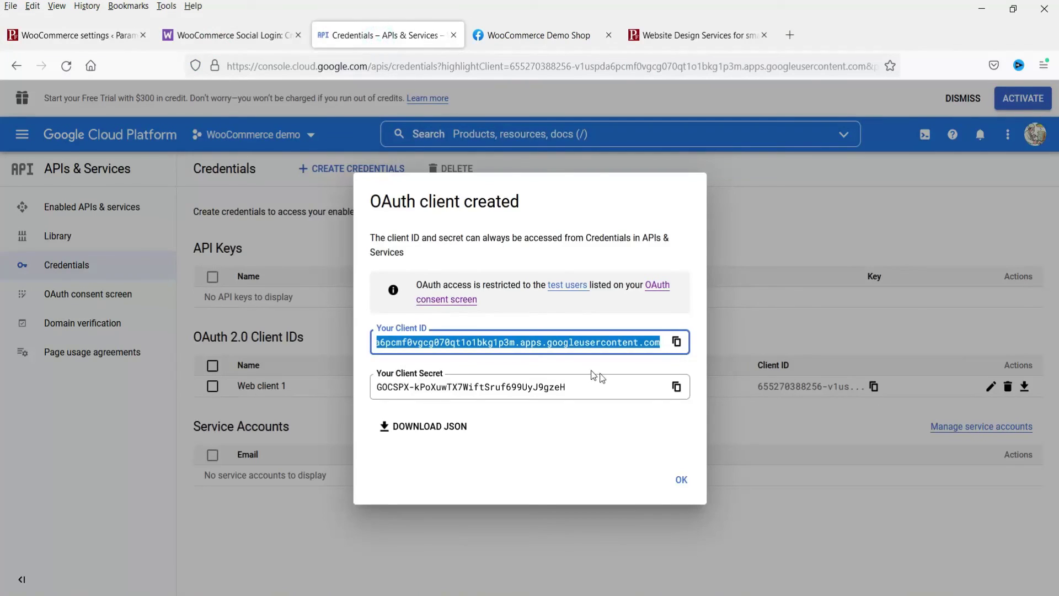
click(676, 388)
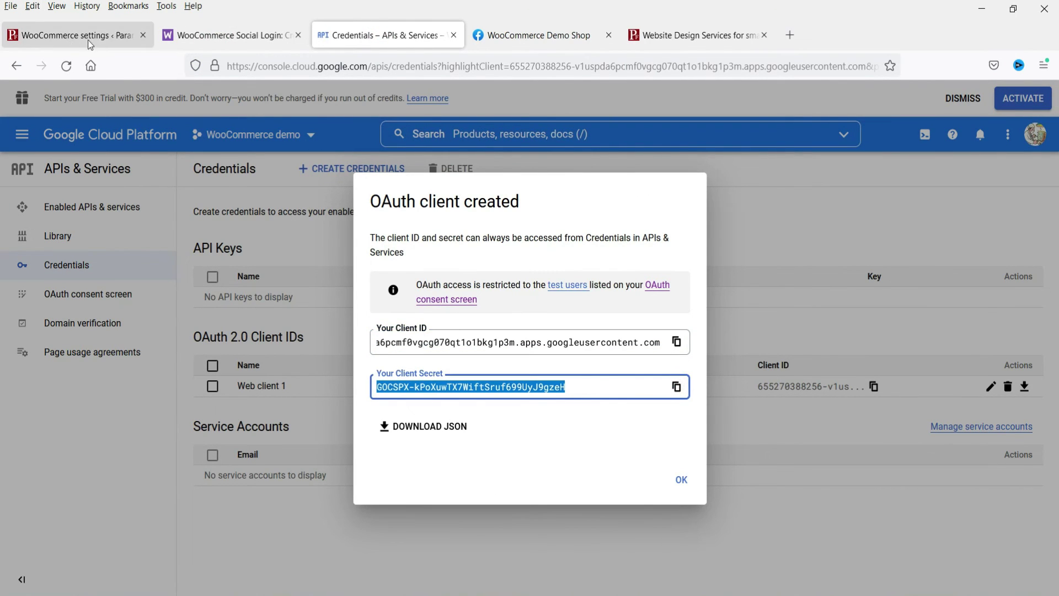
click(77, 35)
triple_click(410, 384)
key(ctrl+v)
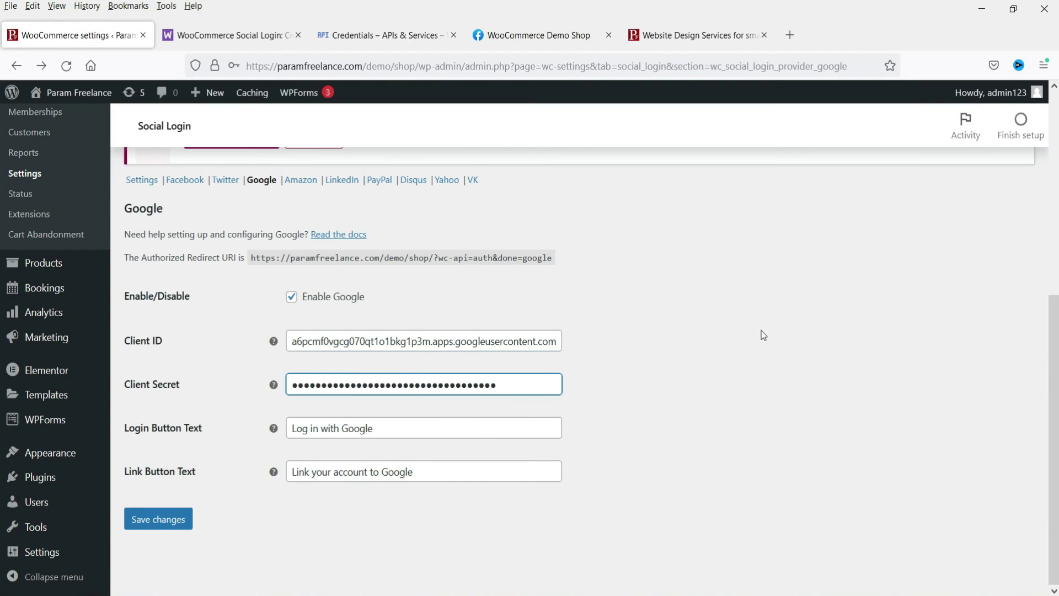
click(166, 531)
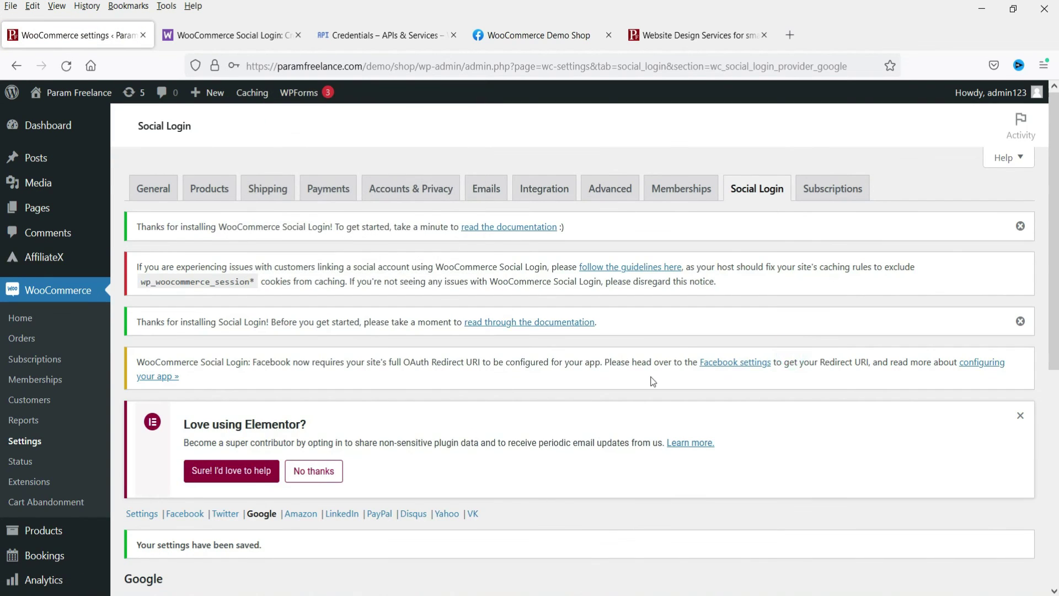
scroll(678, 350, down, 5)
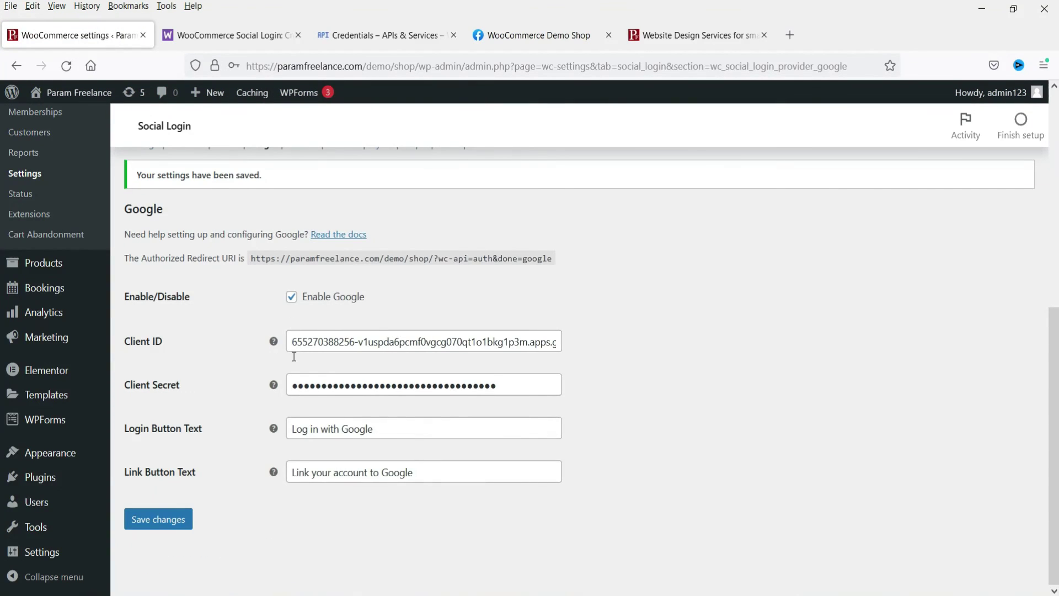
key(alt+Tab)
scroll(195, 272, up, 5)
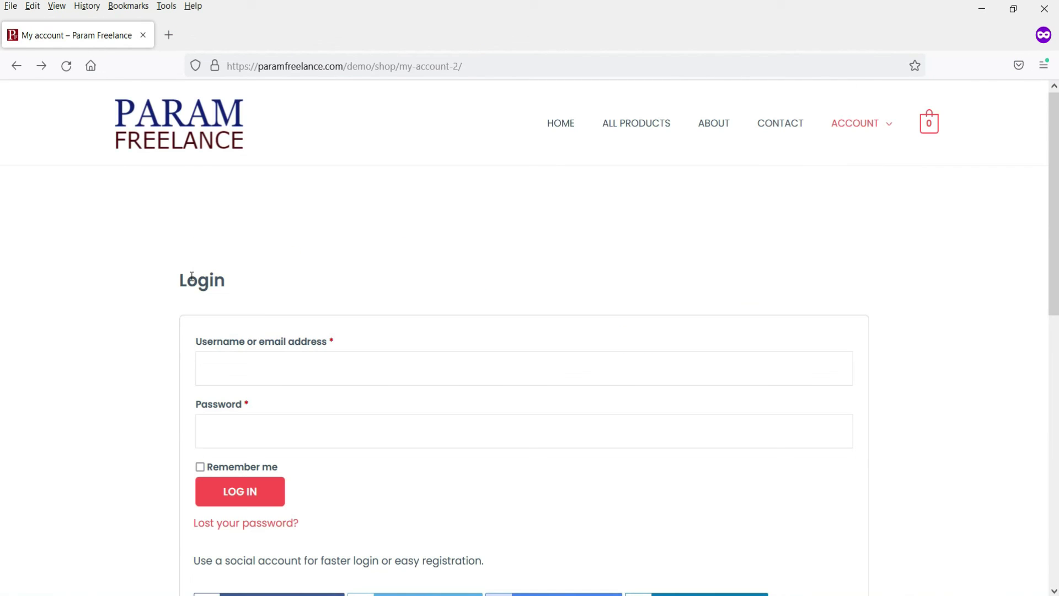
Reload My account in the private window and try Log in with Google.
mouse_move(845, 139)
click(869, 167)
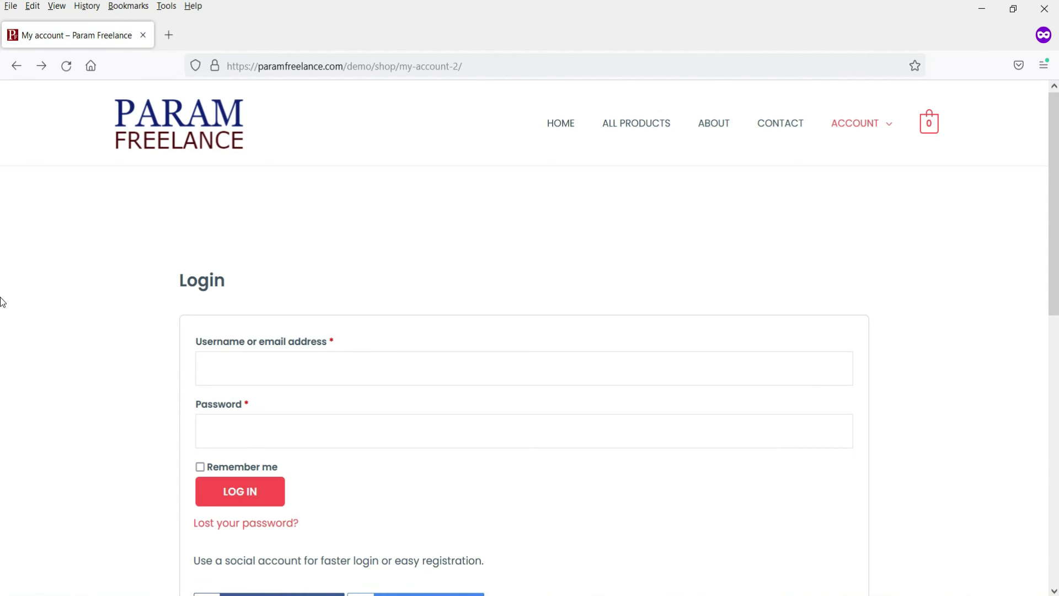
scroll(15, 308, down, 5)
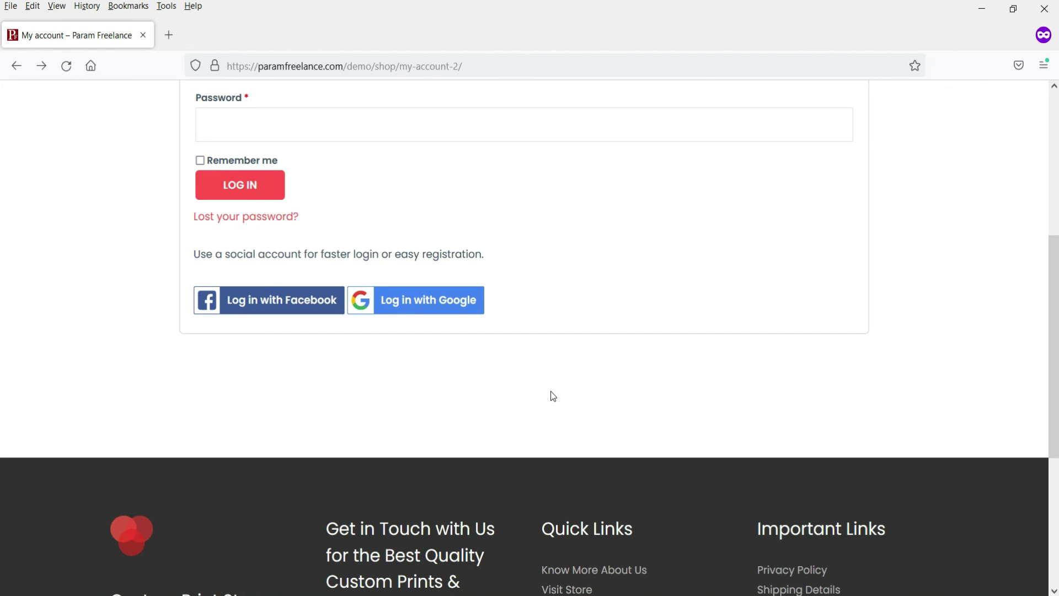
click(415, 308)
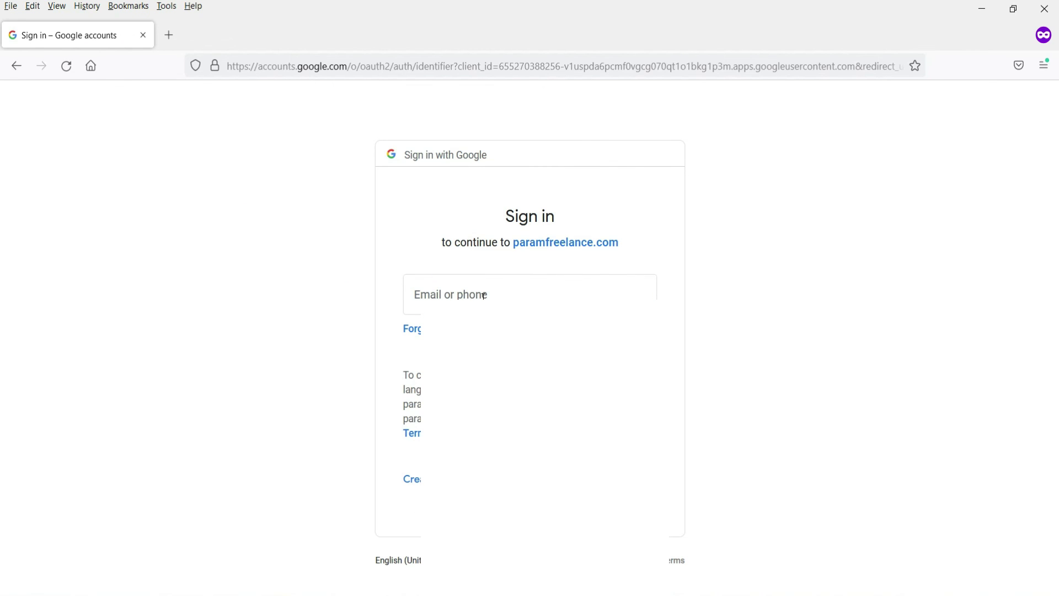
click(863, 316)
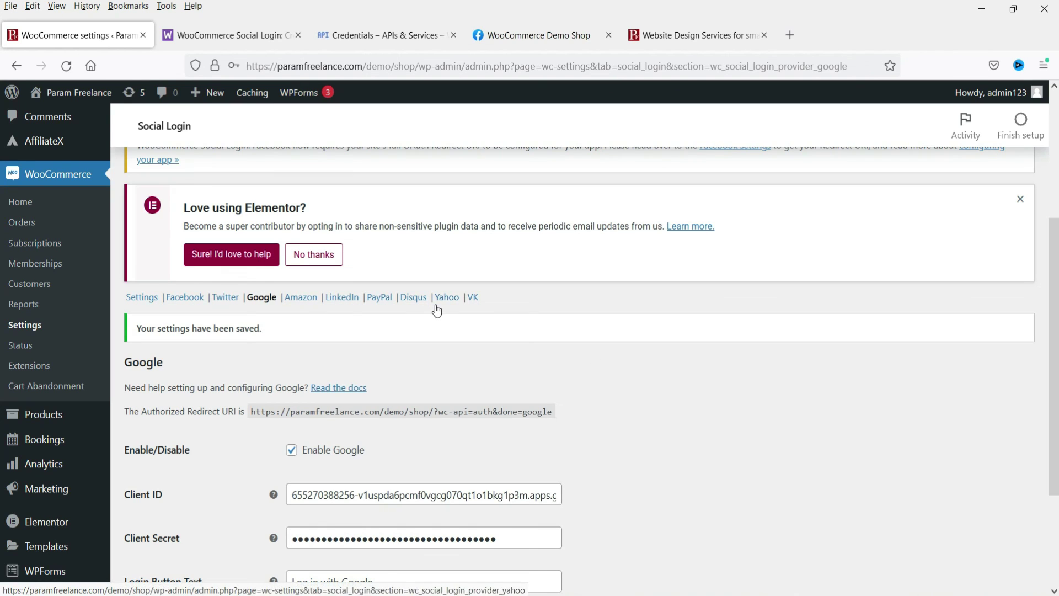
Open the Twitter login settings and open its Read the docs link in a new tab.
click(225, 298)
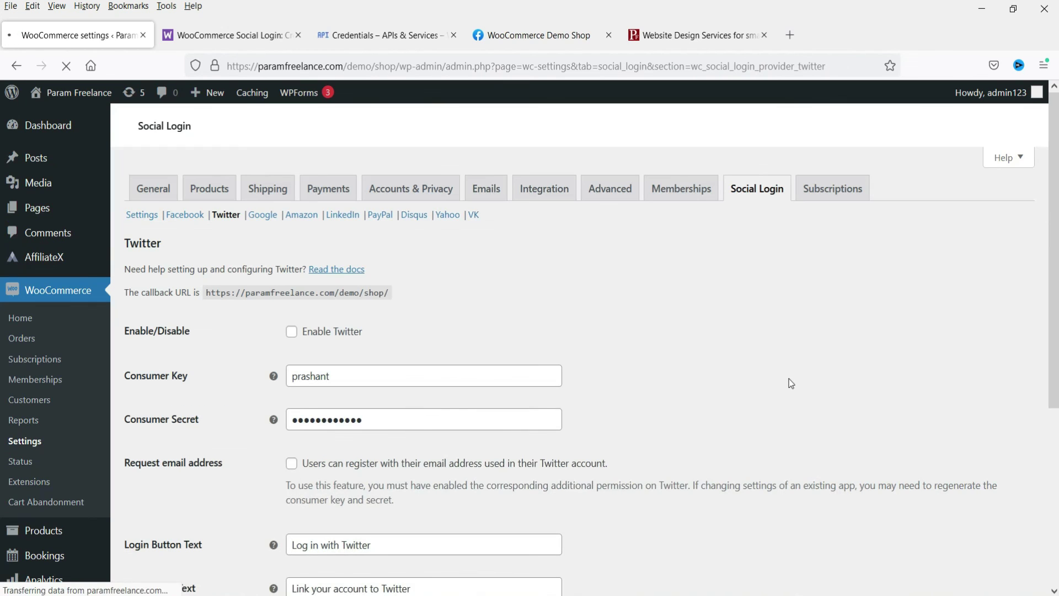
scroll(602, 339, down, 5)
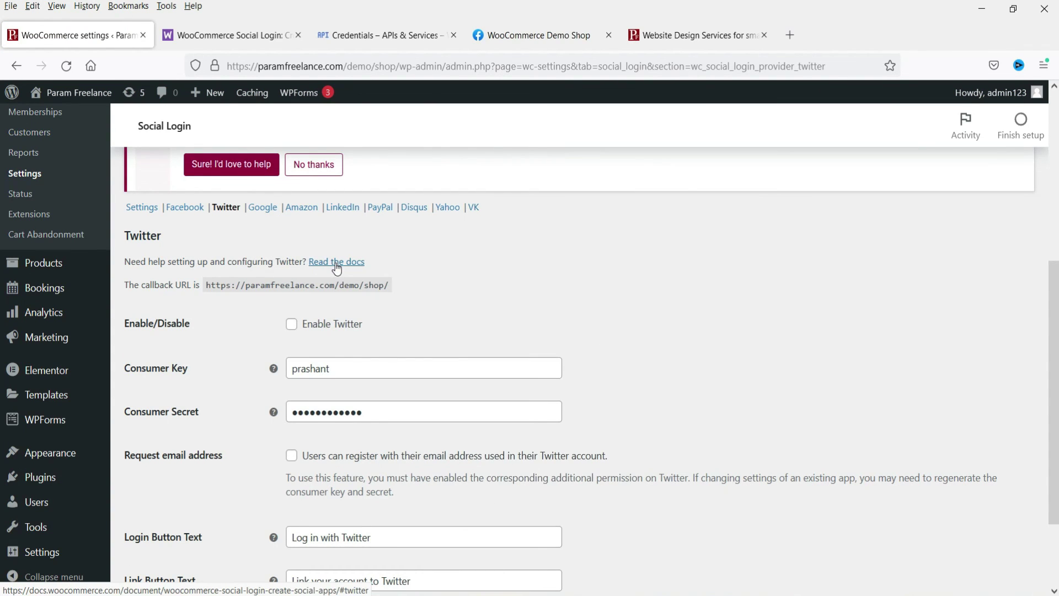
right_click(336, 269)
click(373, 279)
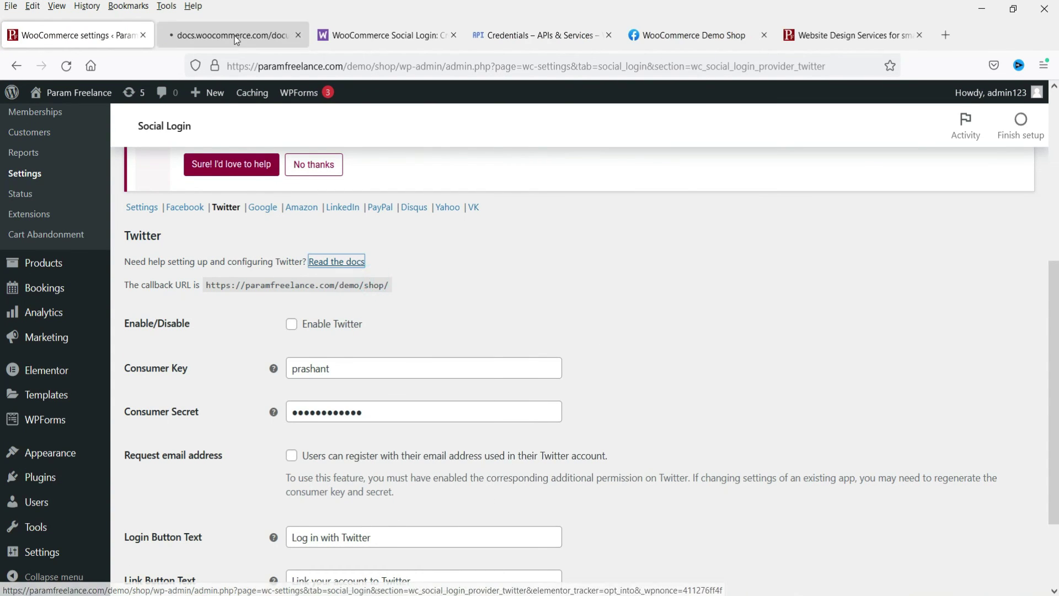
Read the Connecting Twitter section, then return to the shop's login page.
click(234, 34)
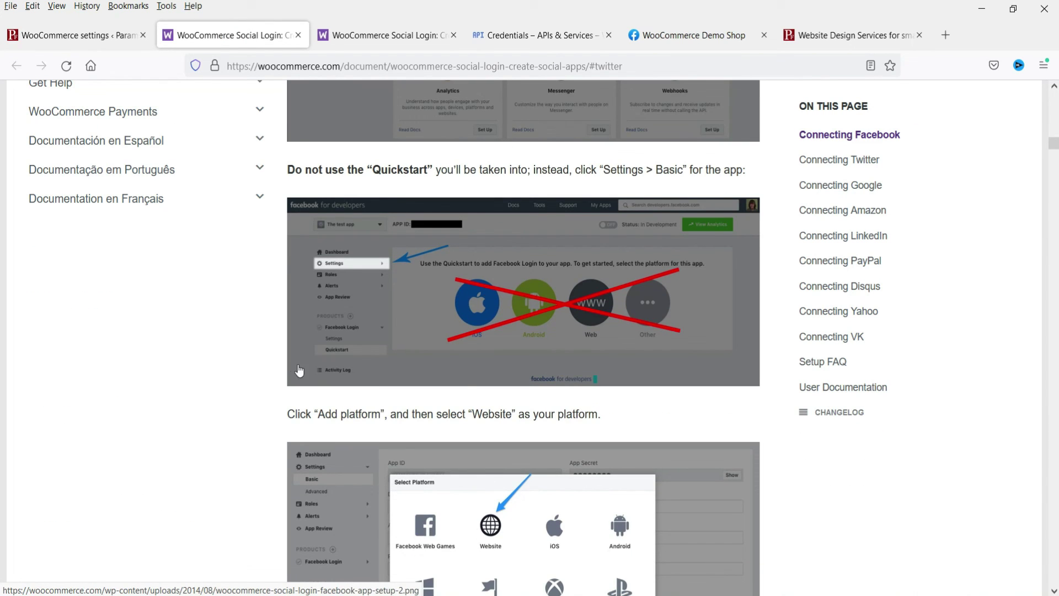
scroll(585, 366, down, 20)
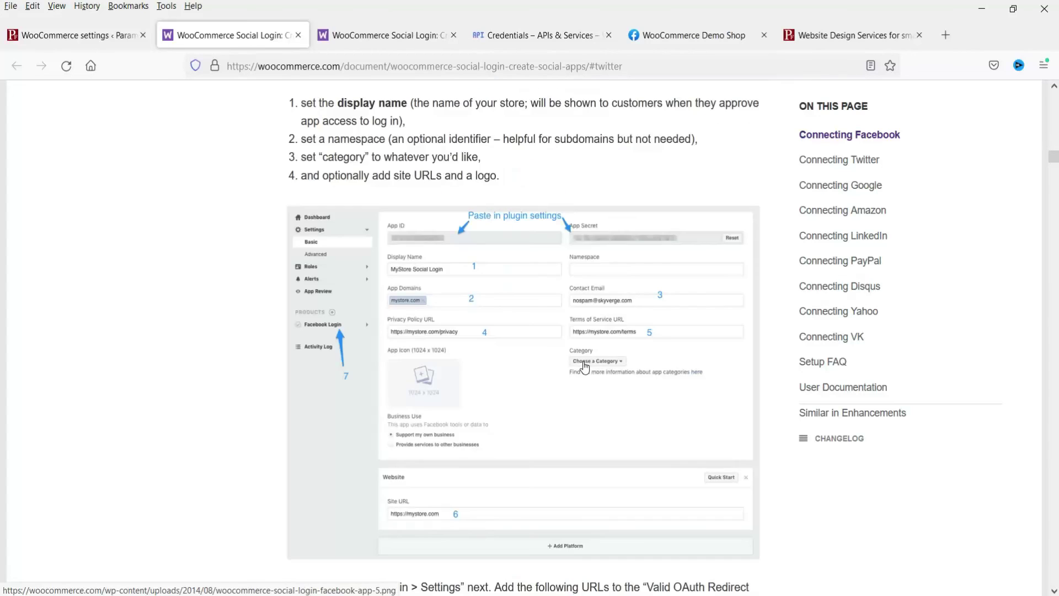
scroll(581, 364, down, 15)
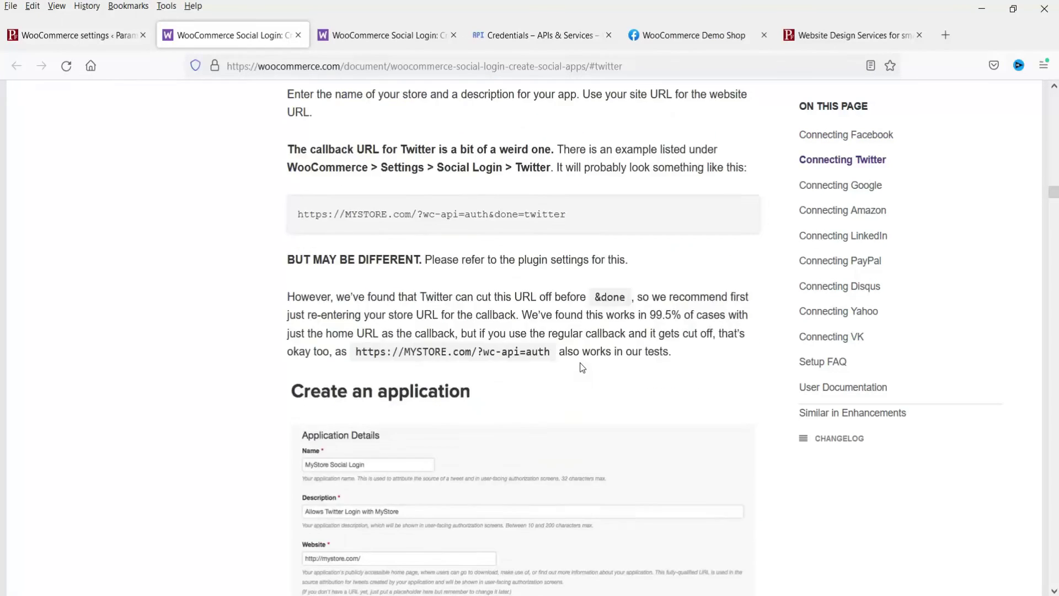
scroll(580, 362, up, 4)
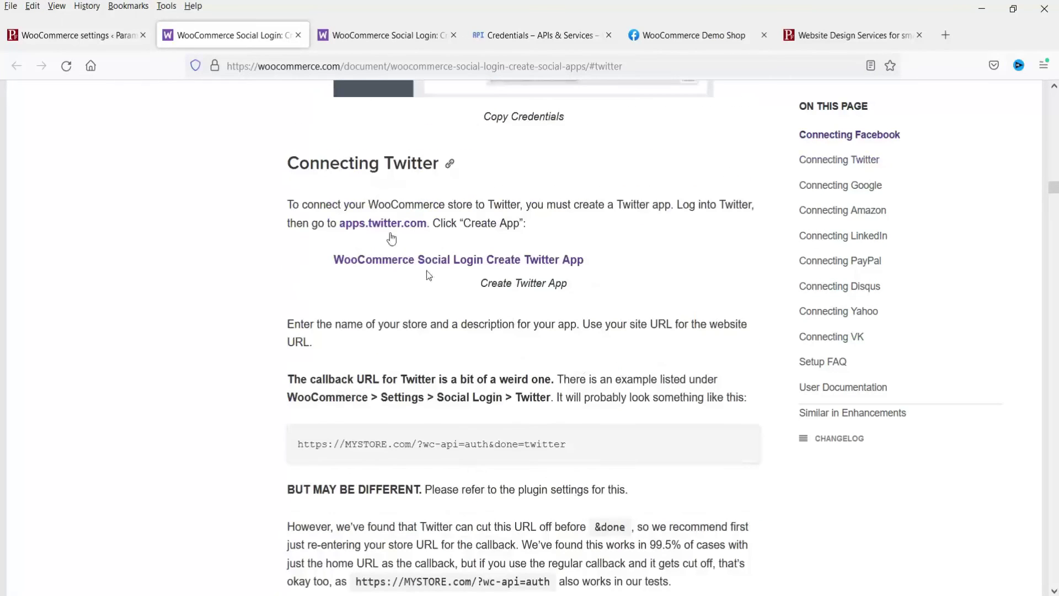
click(50, 34)
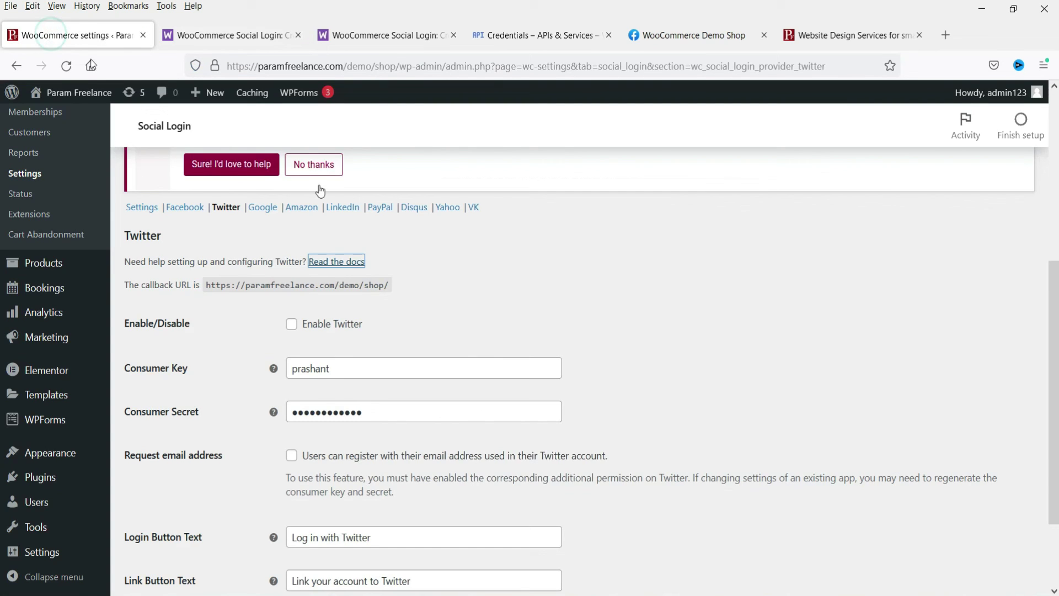
key(alt+Tab)
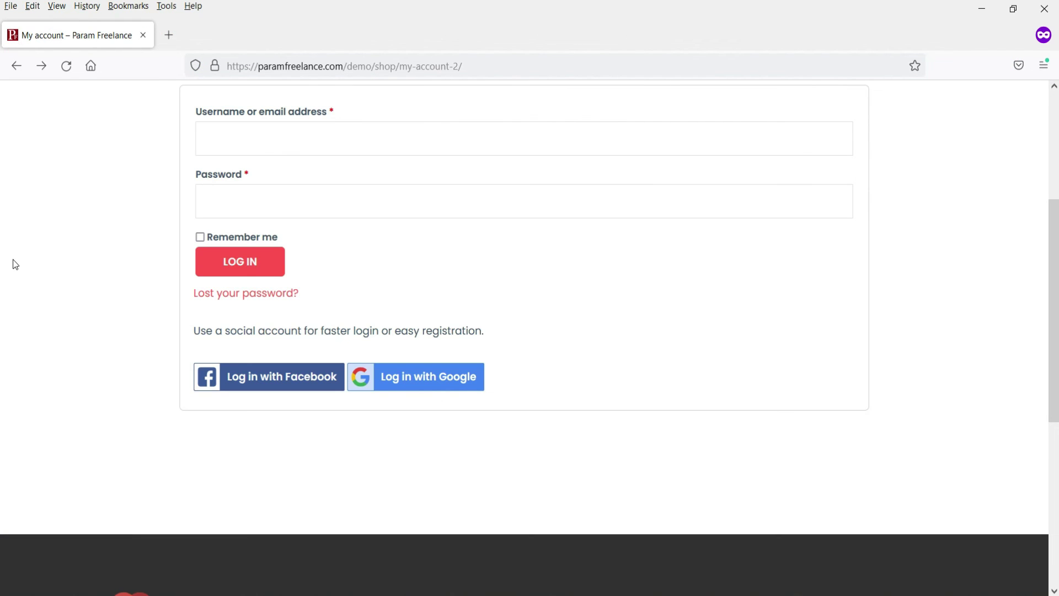